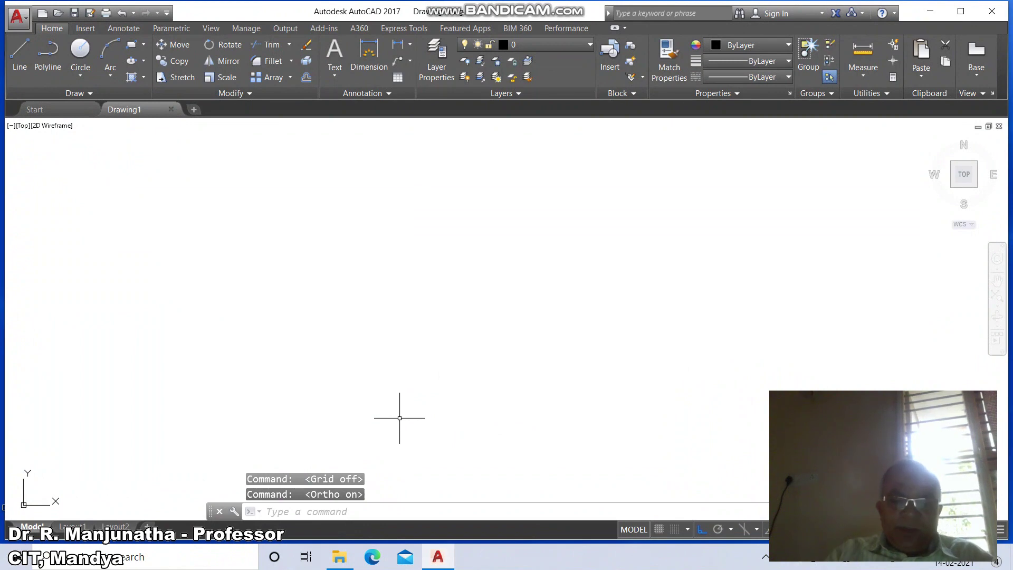
Step: Set the drawing limits from 0,0 to 297,210 and zoom to show the whole limits area
text(L)
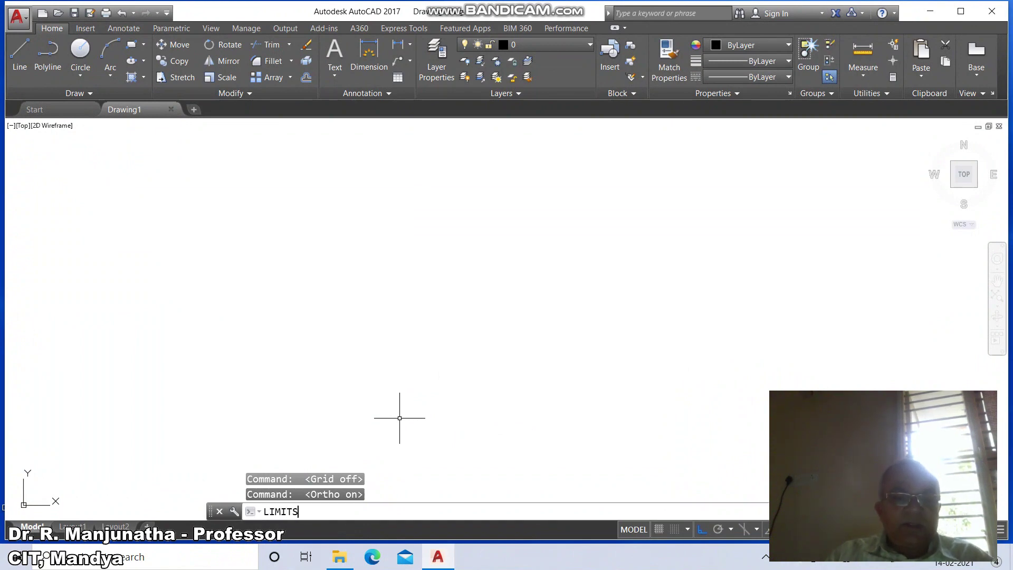
text(IMITS)
key(Return)
key(Return)
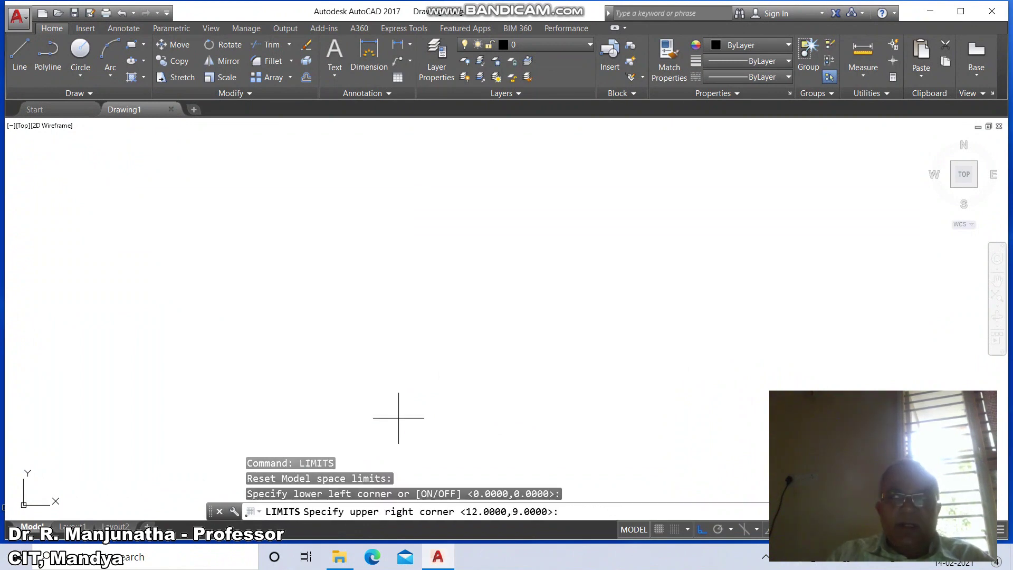
text(29)
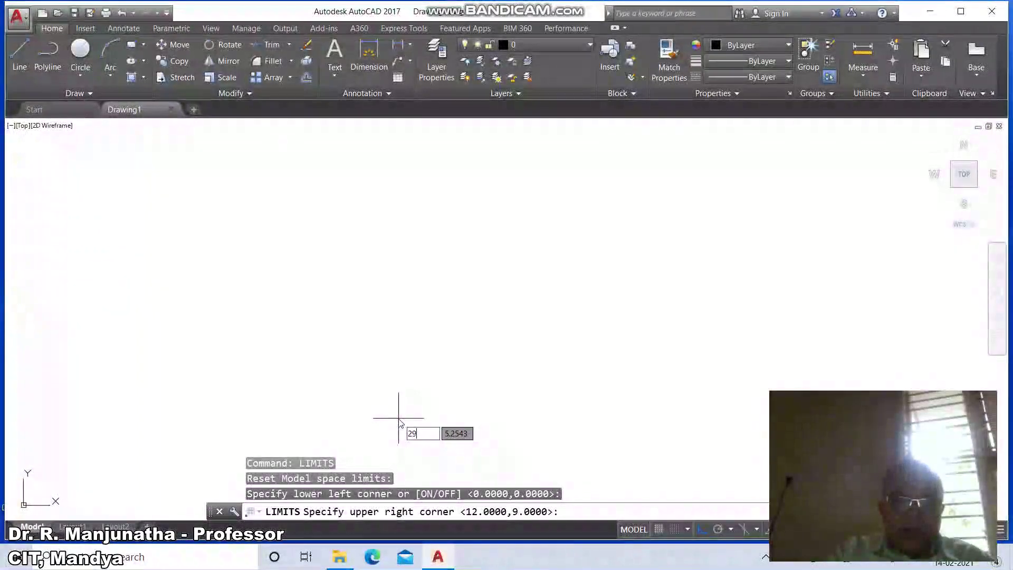
text(7,210)
key(Return)
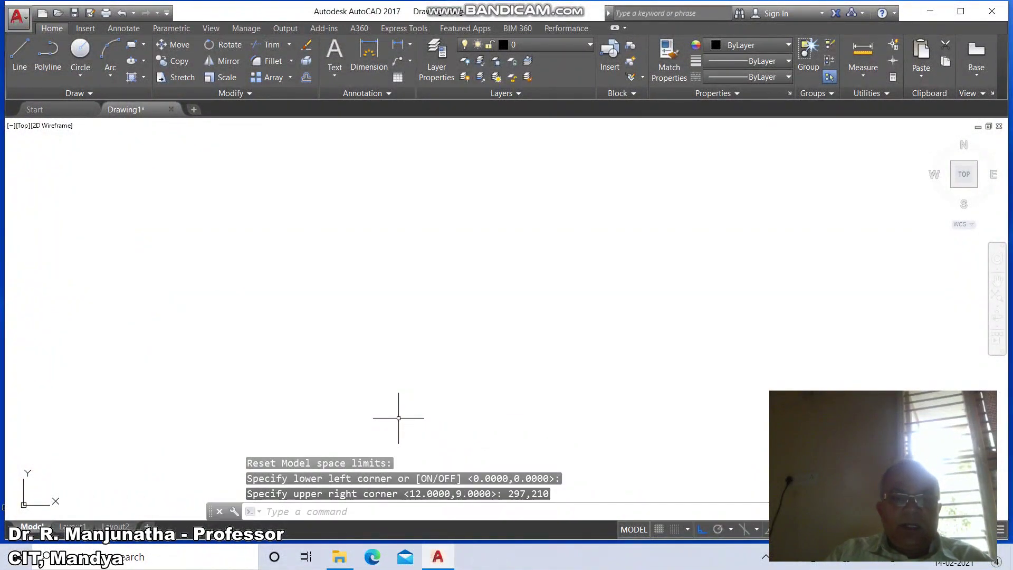
text(z)
key(Return)
text(a)
key(Return)
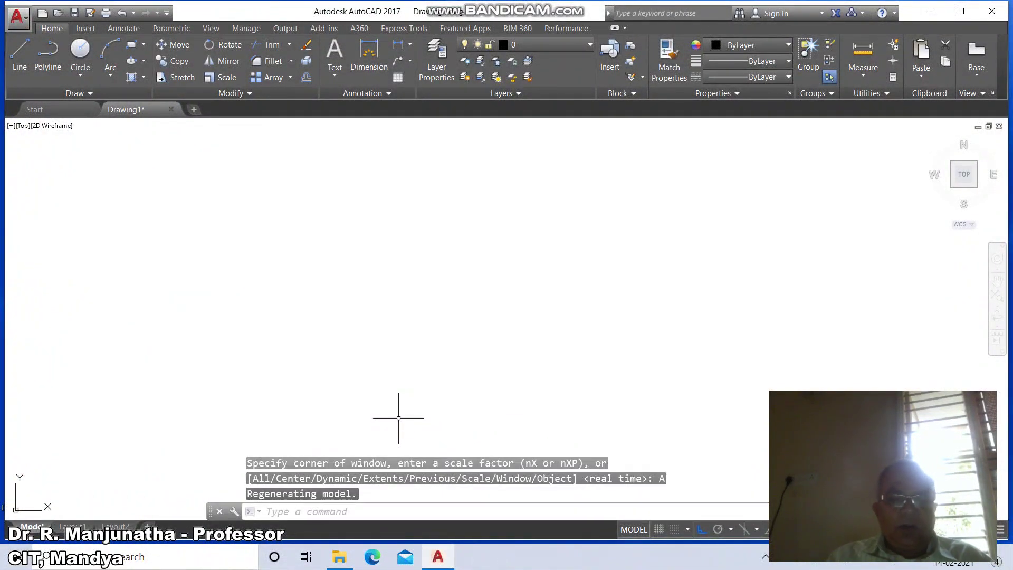
Step: Draw a horizontal line about 418 units long and a vertical line going up from its right end
text(l)
key(Return)
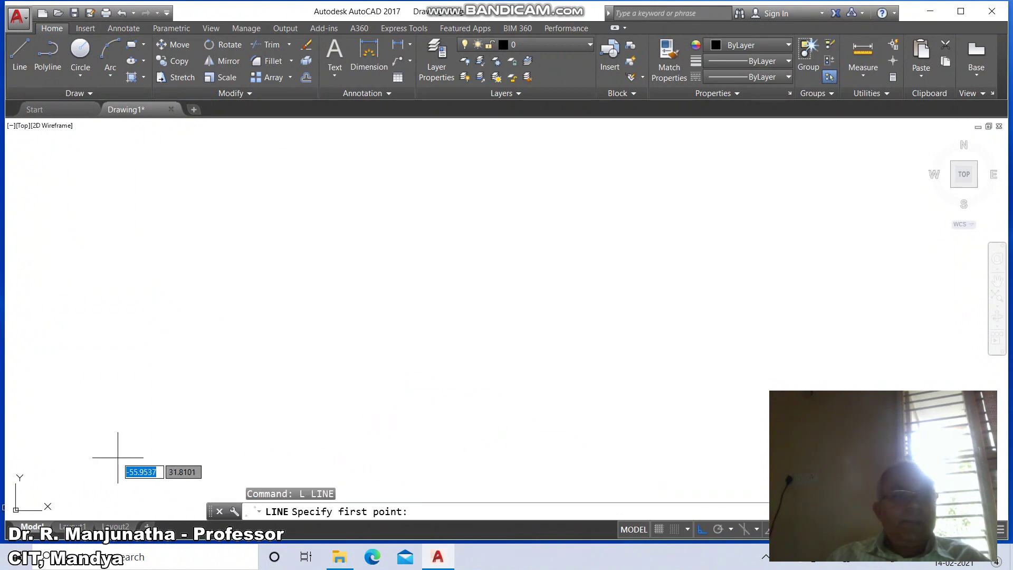
click(66, 439)
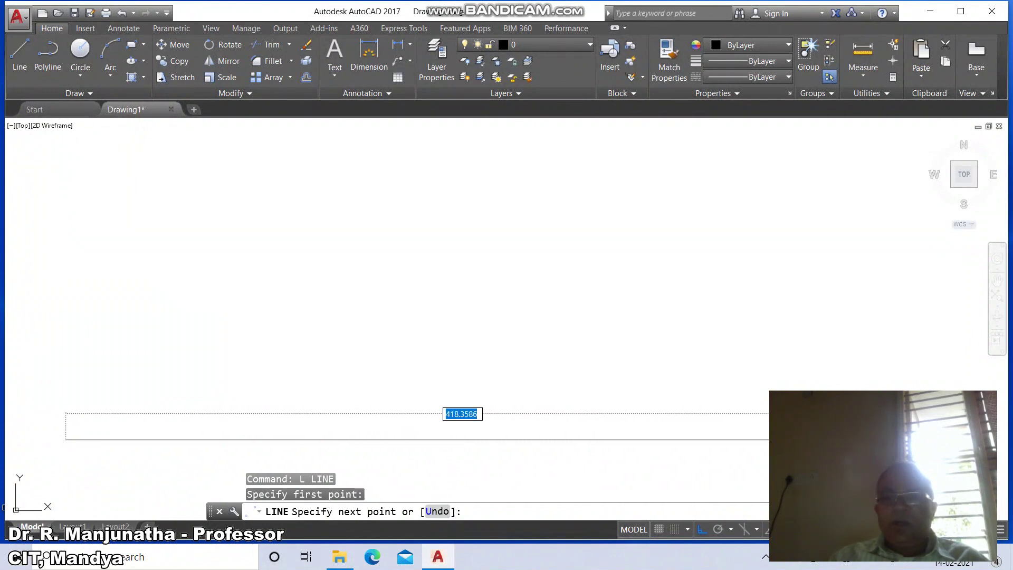
click(858, 440)
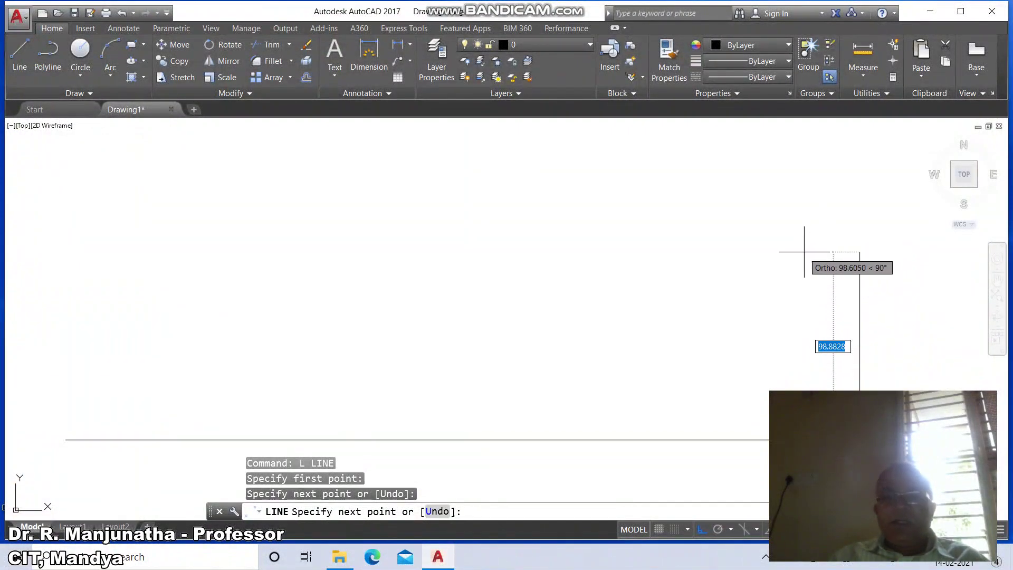
click(838, 136)
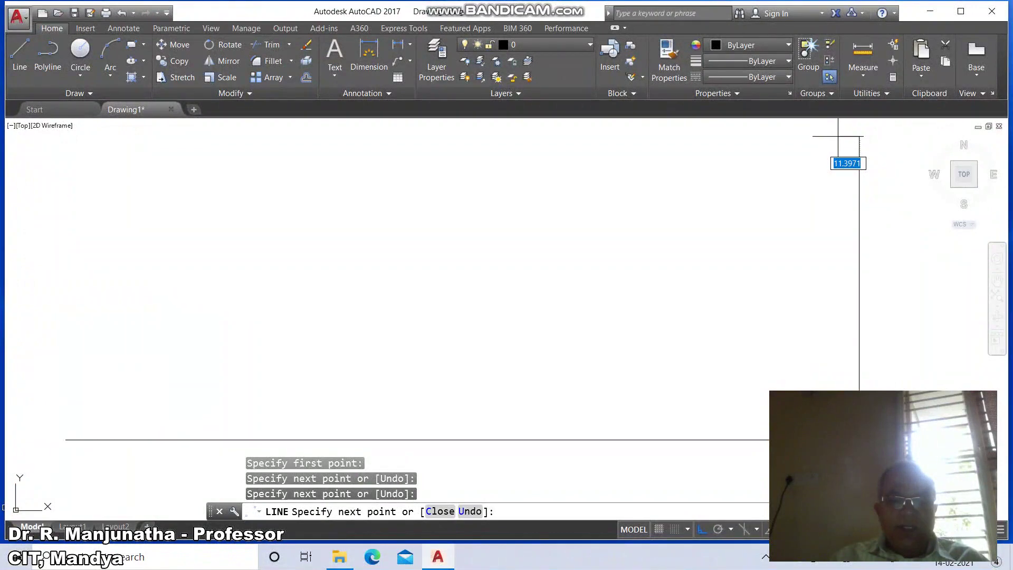
key(Return)
Step: Offset the vertical line 297 units to the left
text(c)
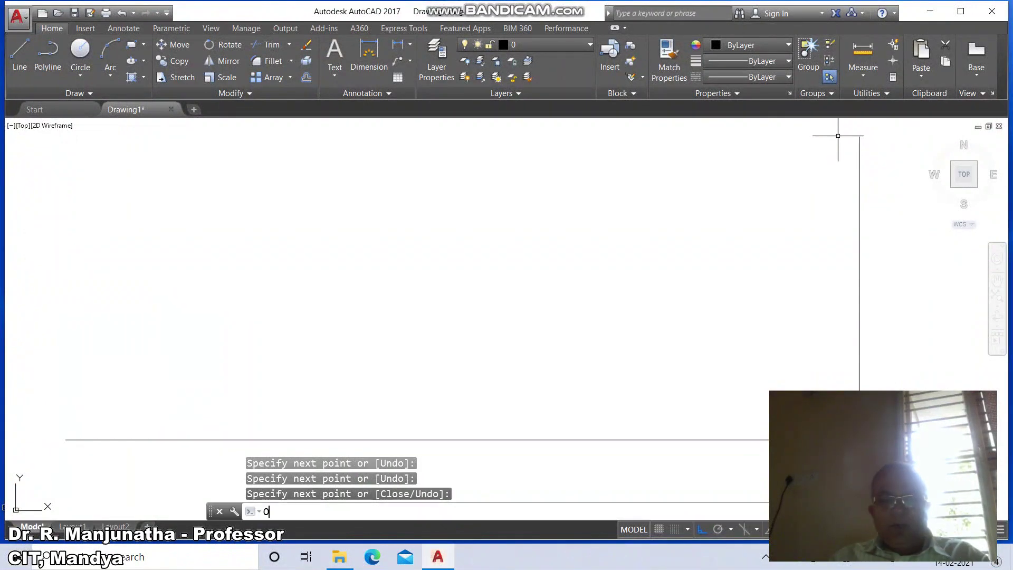
key(Return)
text(297)
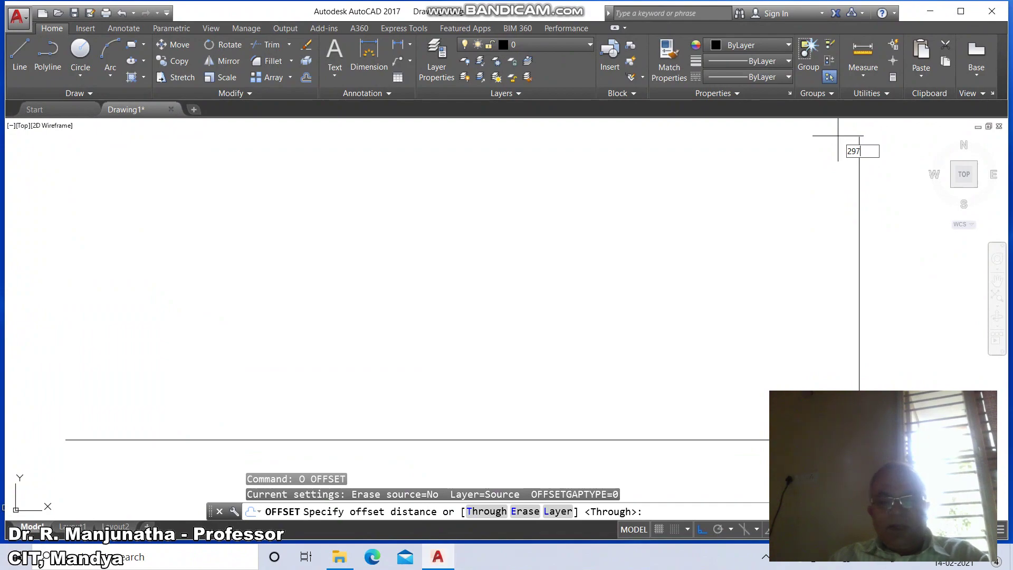
key(Return)
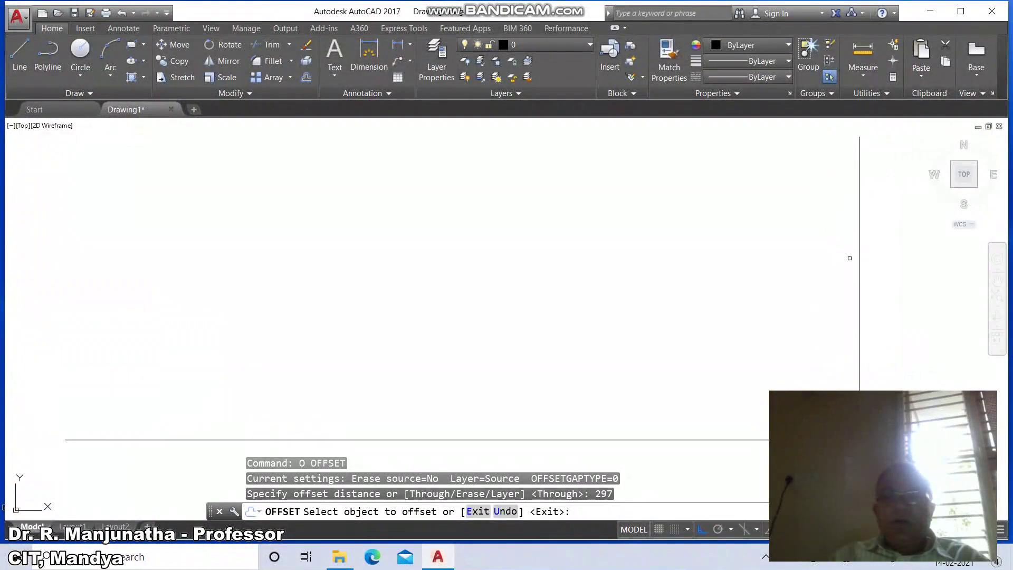
click(858, 257)
click(799, 261)
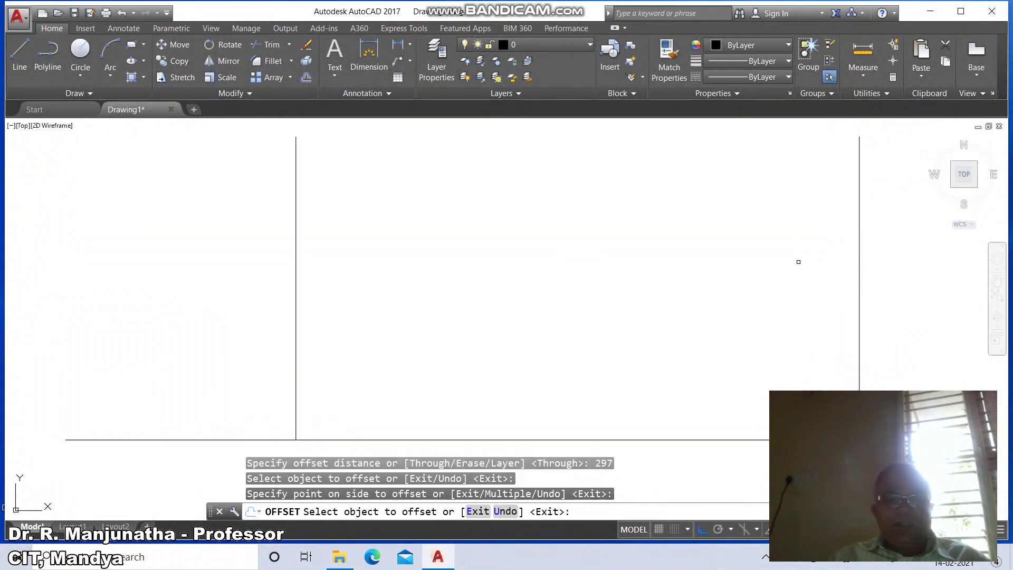
key(Return)
Step: Offset the horizontal base line 210 units upward
key(Return)
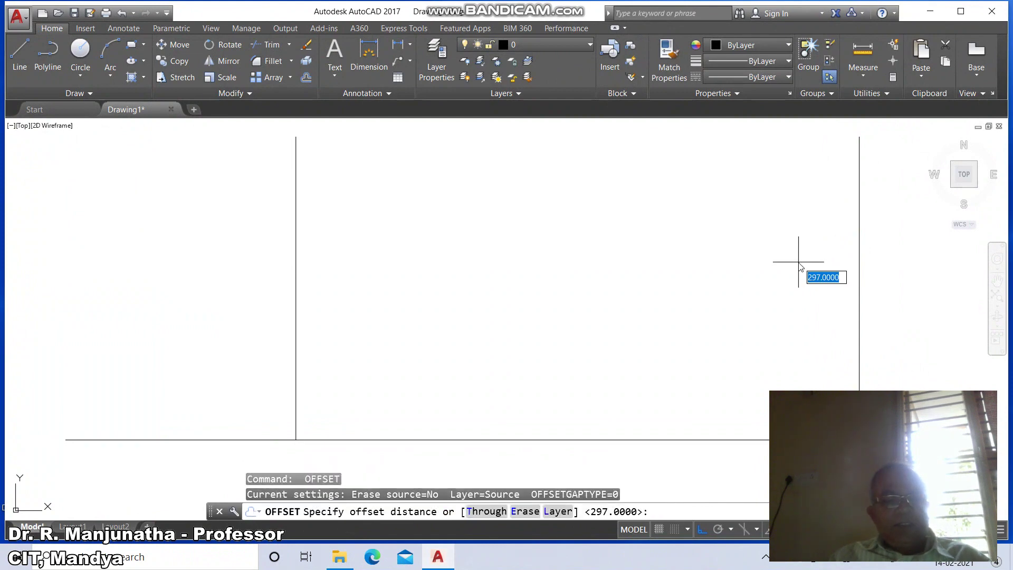
text(210)
key(Return)
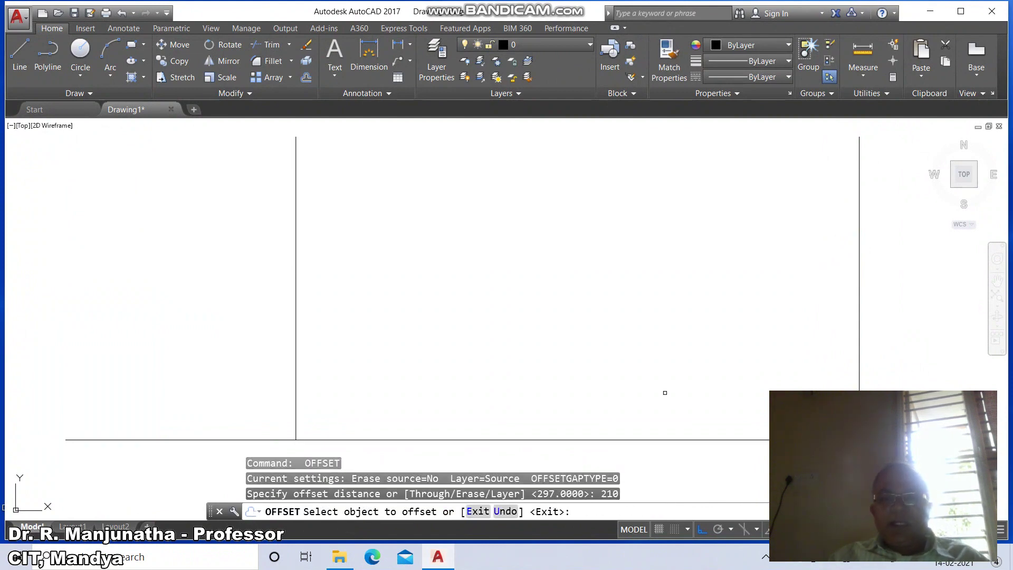
click(637, 435)
click(639, 403)
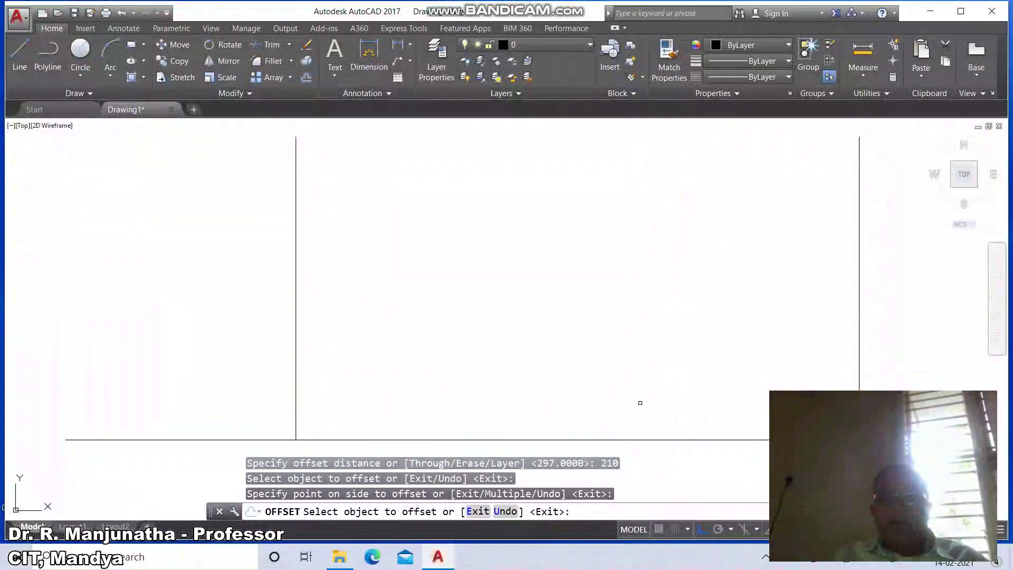
Step: Fillet the left vertical line and the base line with zero radius to form the sheet frame's lower-left corner
text(Z)
key(Return)
text(E)
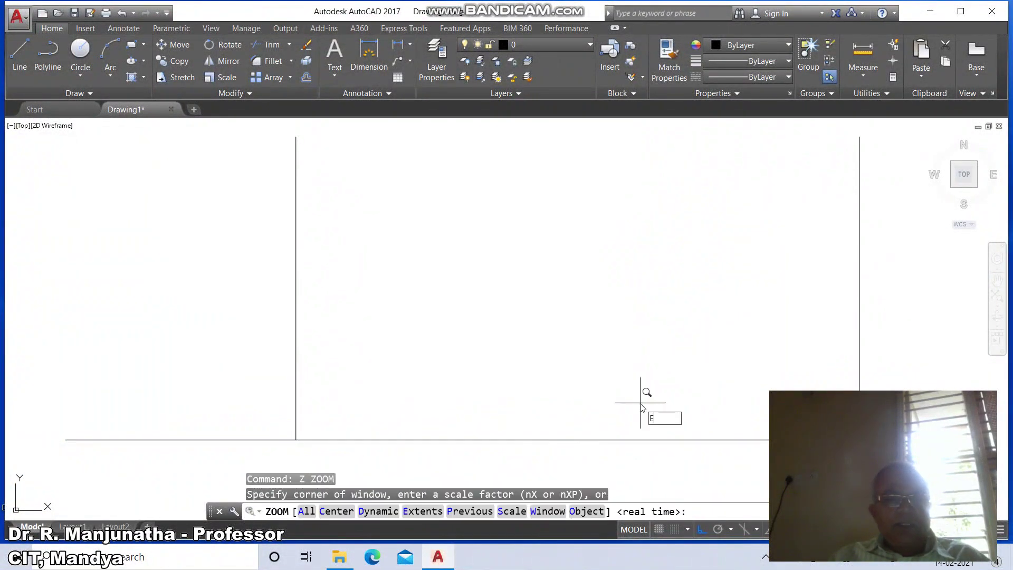
key(Return)
text(Z)
key(Return)
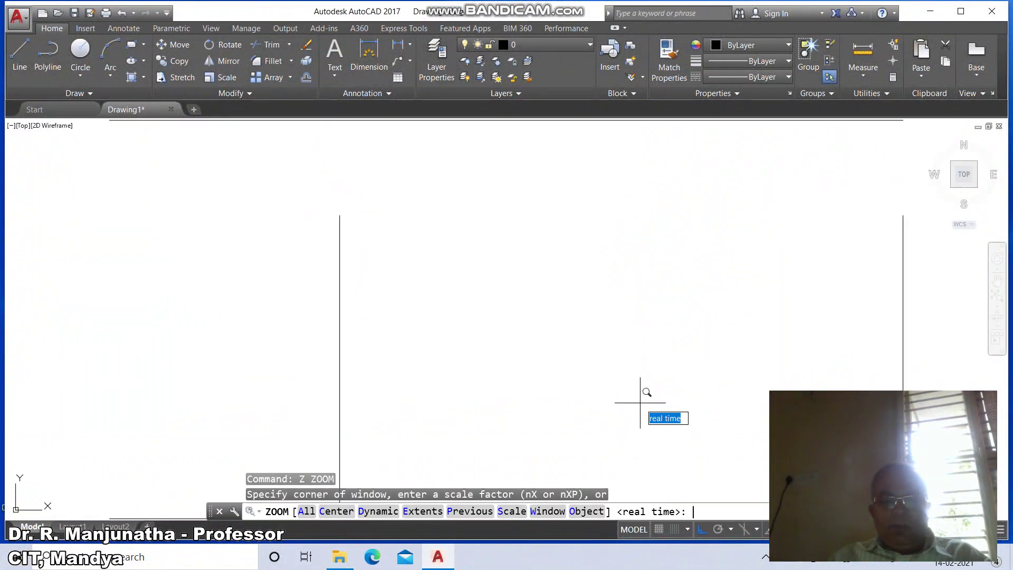
text(.6X)
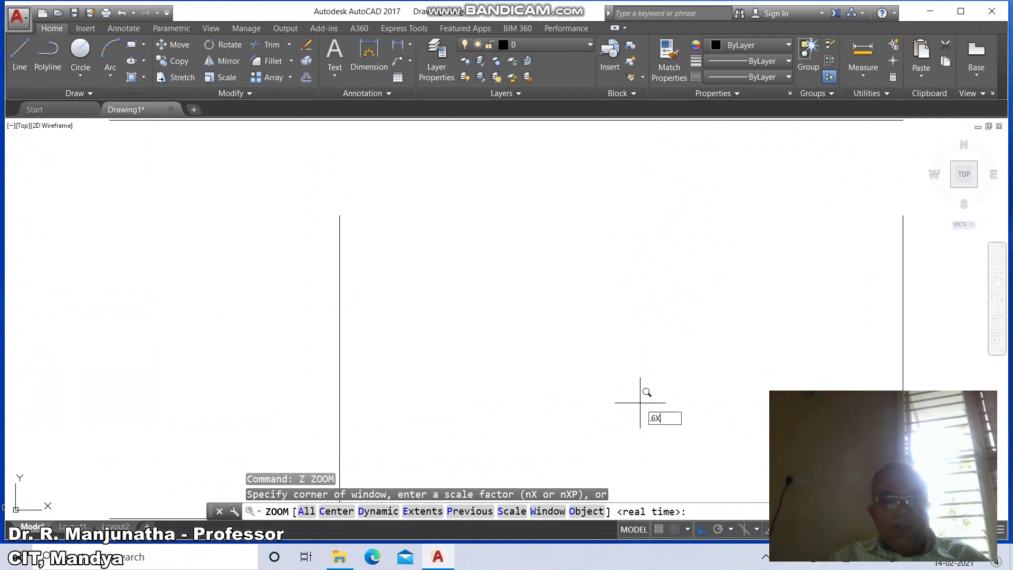
key(Return)
text(F)
key(Return)
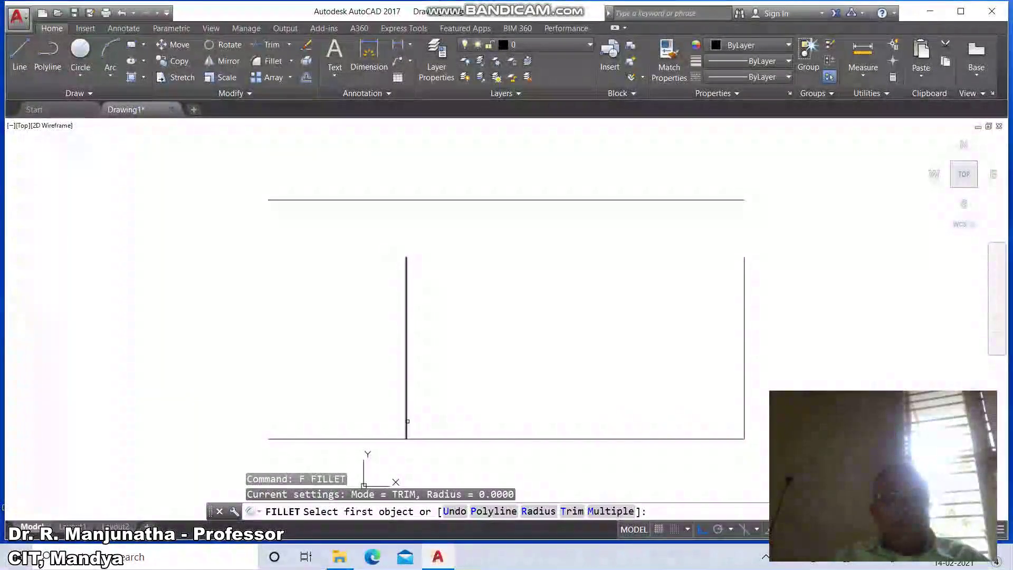
click(407, 421)
click(420, 437)
Step: Close the frame's two upper corners by filleting the top line with the left and right vertical lines at zero radius
key(Return)
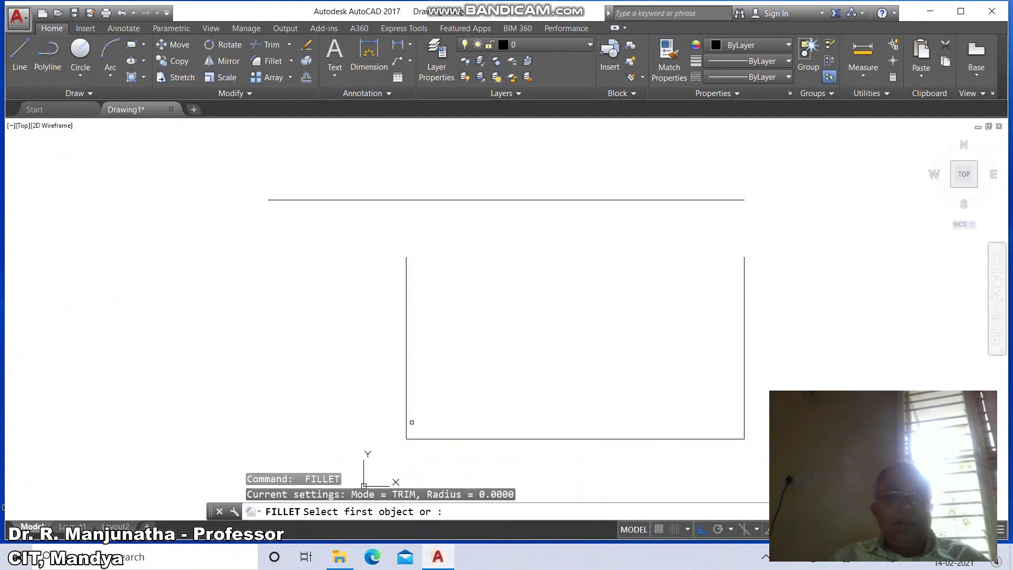
click(404, 412)
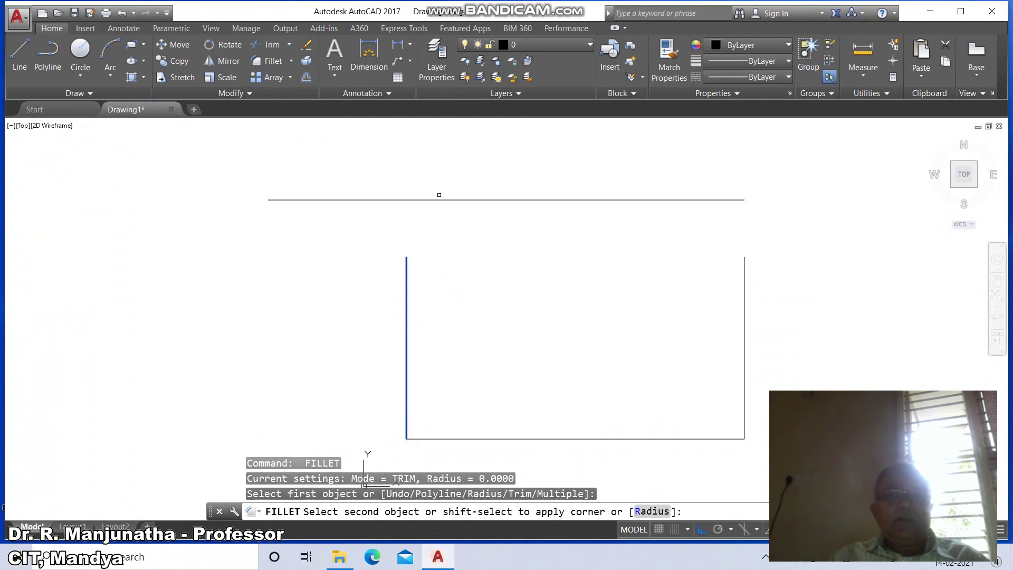
click(439, 197)
key(Return)
click(523, 200)
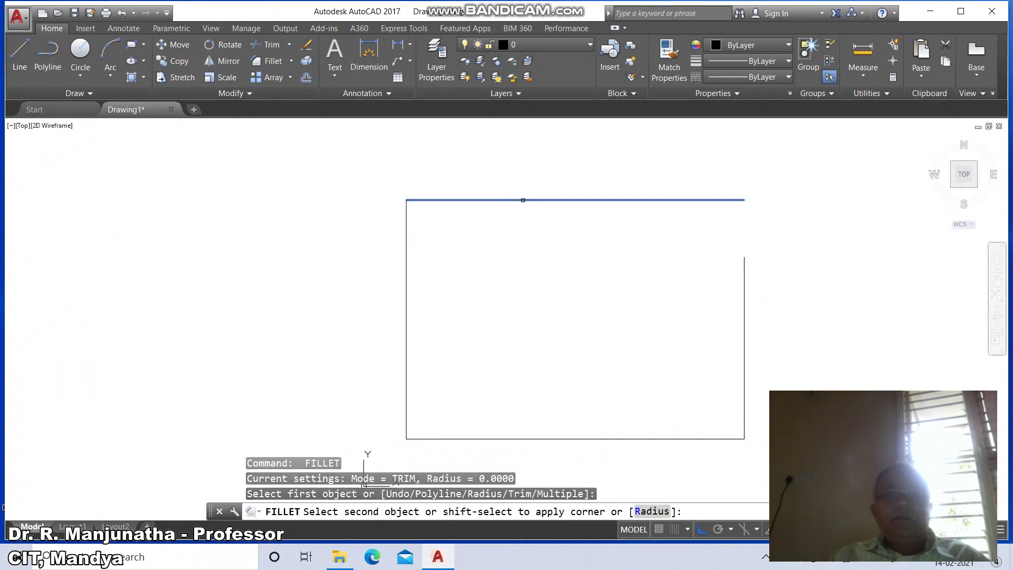
click(742, 275)
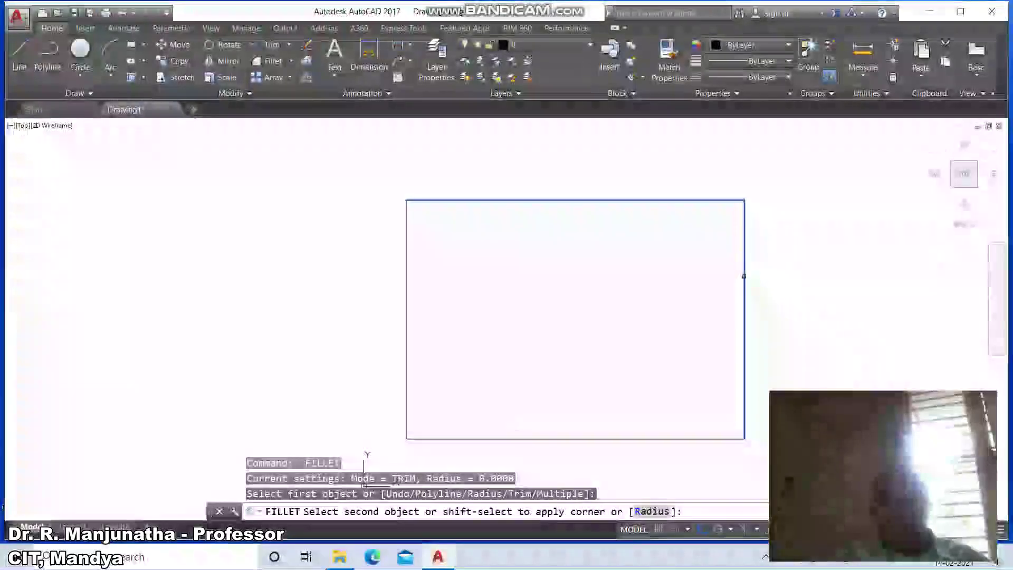
Step: Start a single-line text just inside the frame's upper-left corner with height 4 and rotation 0
text(z)
key(Return)
text(w)
key(Return)
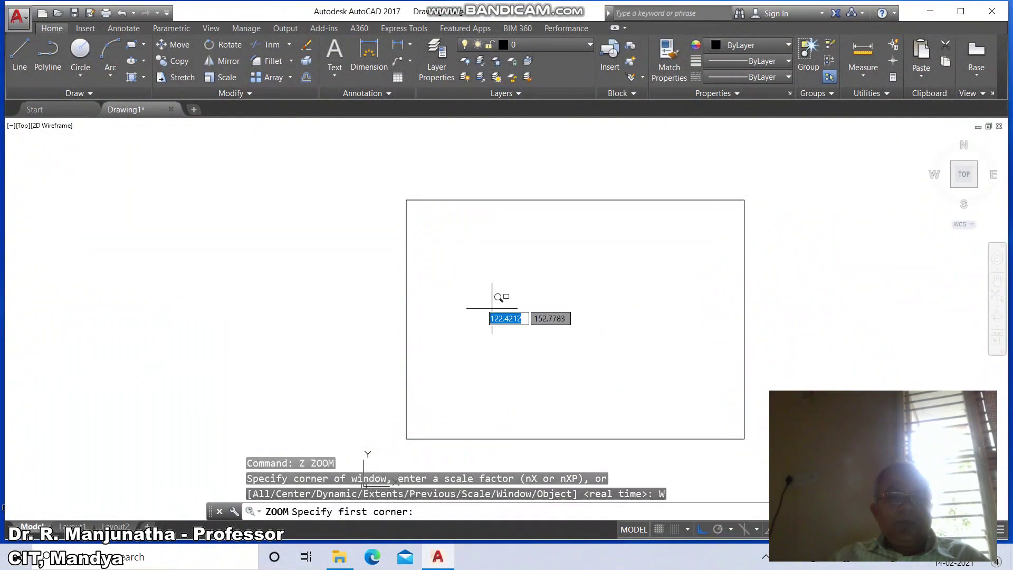
click(364, 175)
click(782, 338)
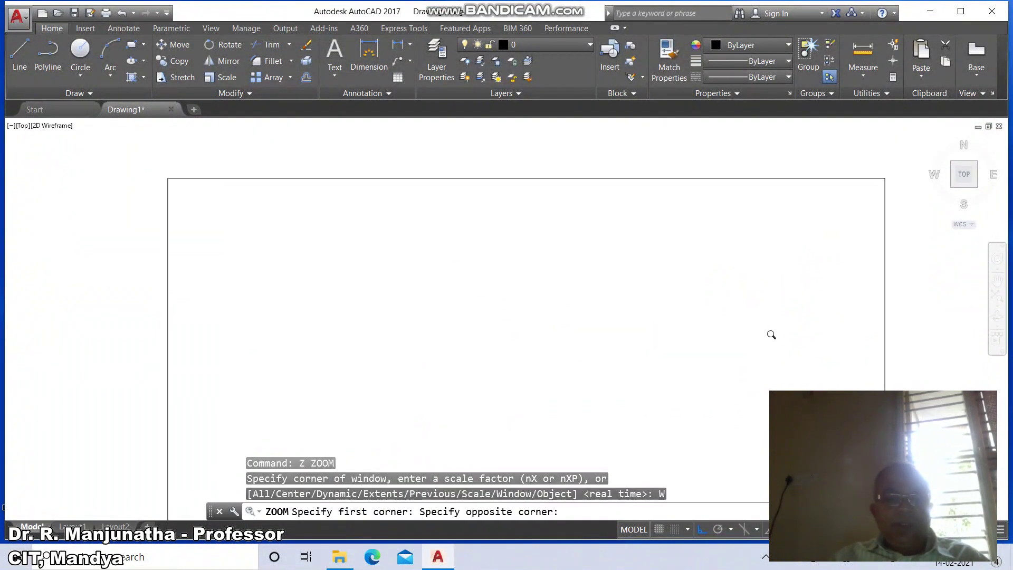
text(dt)
key(Return)
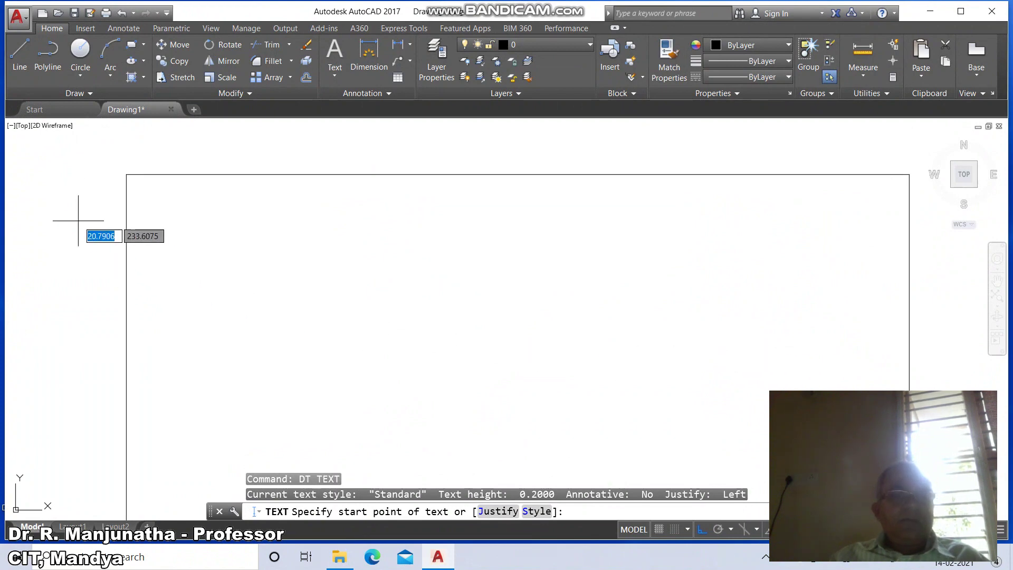
click(133, 197)
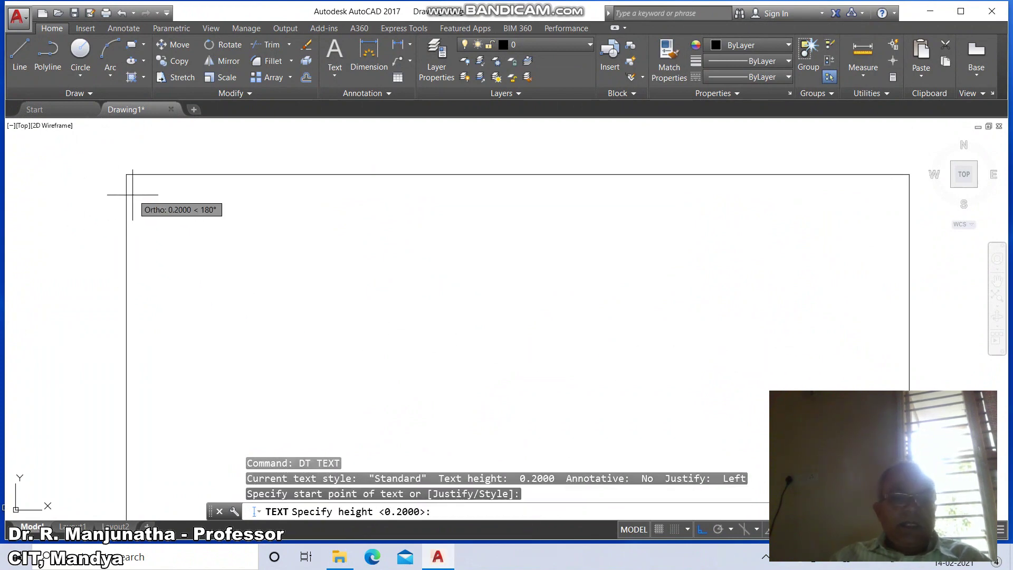
text(4)
key(Return)
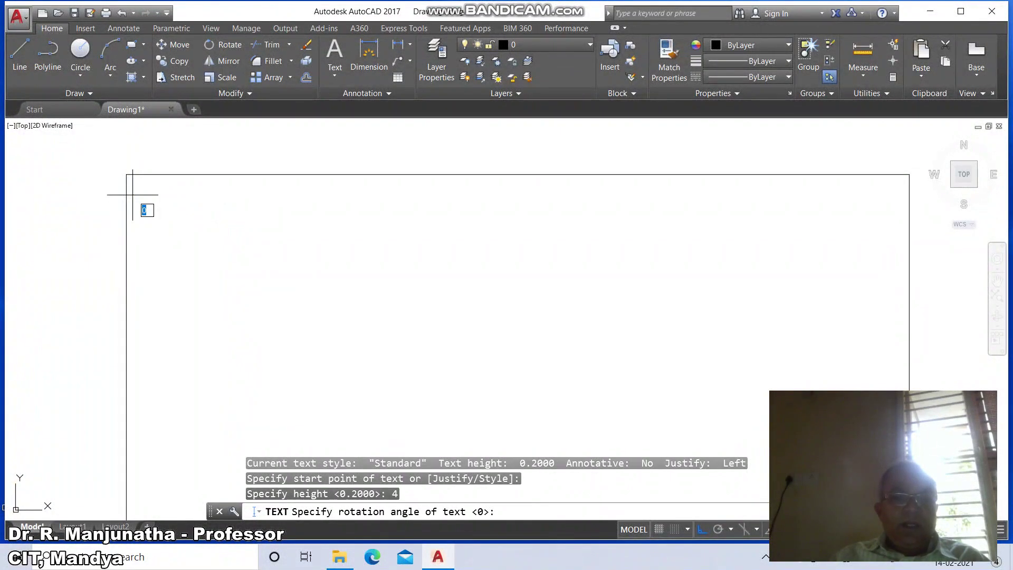
key(Return)
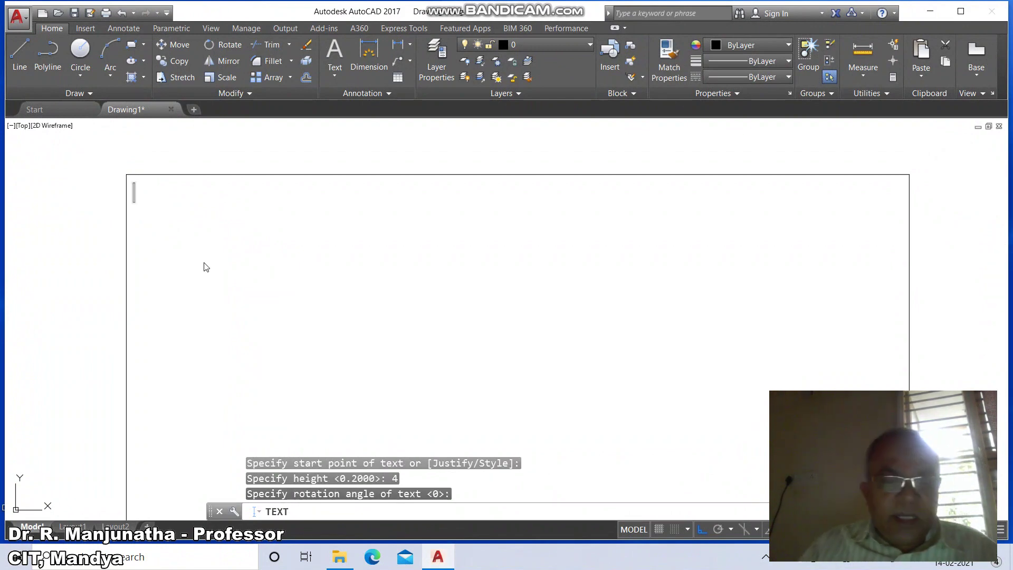
Step: Write the problem's opening words "69. Draw the projections of a straight line AB, 100 mm long"
text(69.)
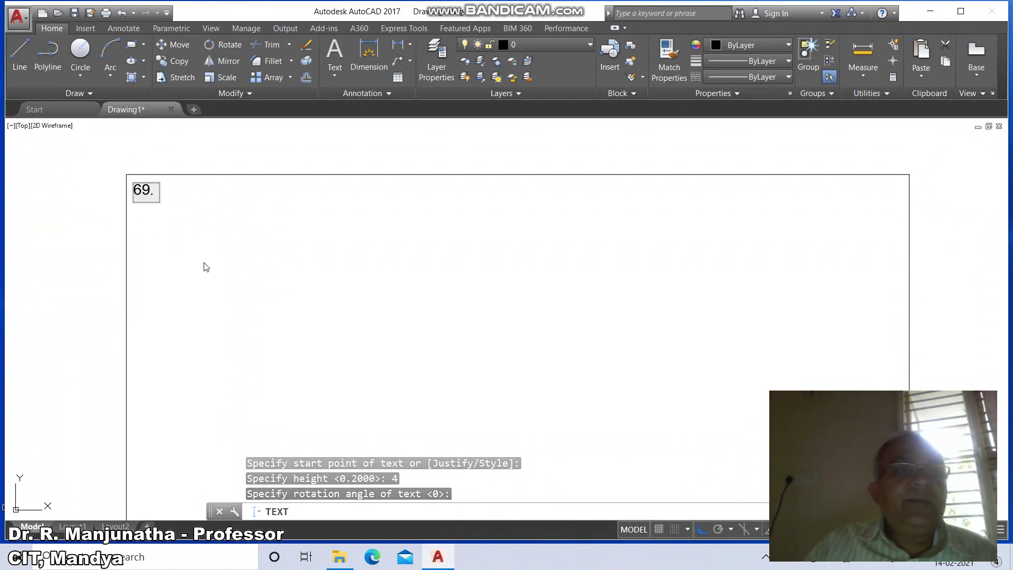
text(  Drw)
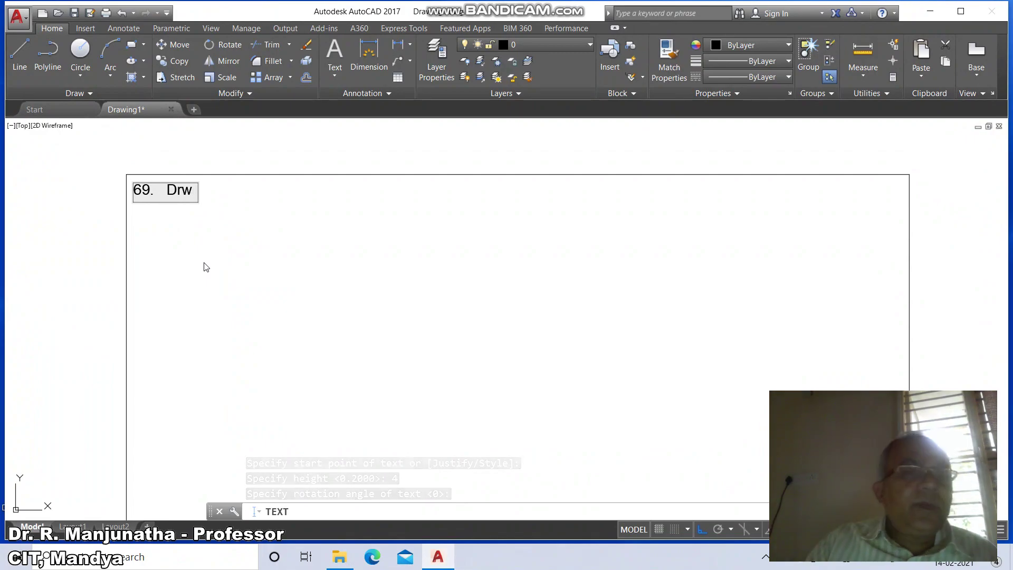
text( t)
key(BackSpace)
key(BackSpace)
key(BackSpace)
text(aw th)
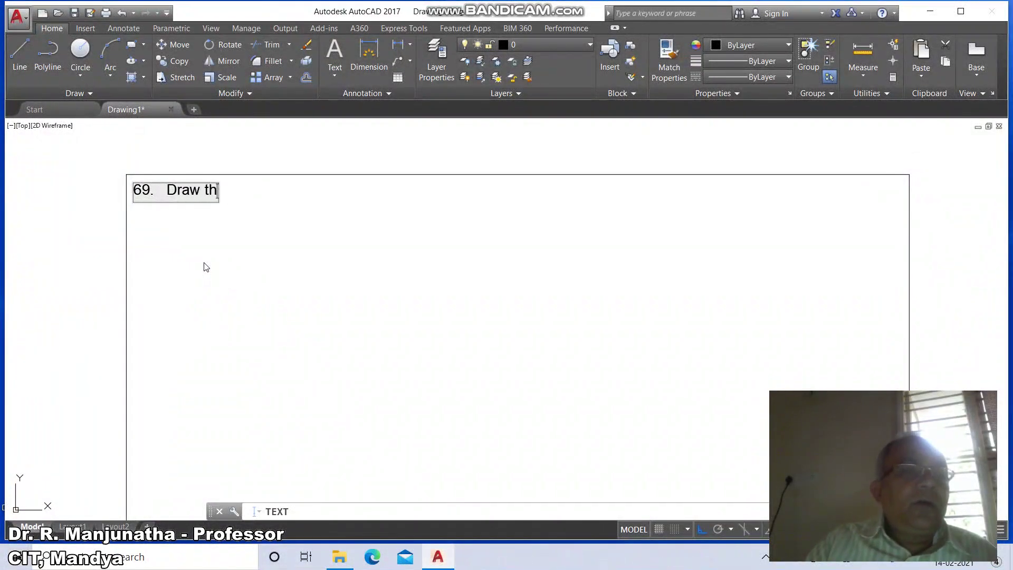
text(e projections of a stri)
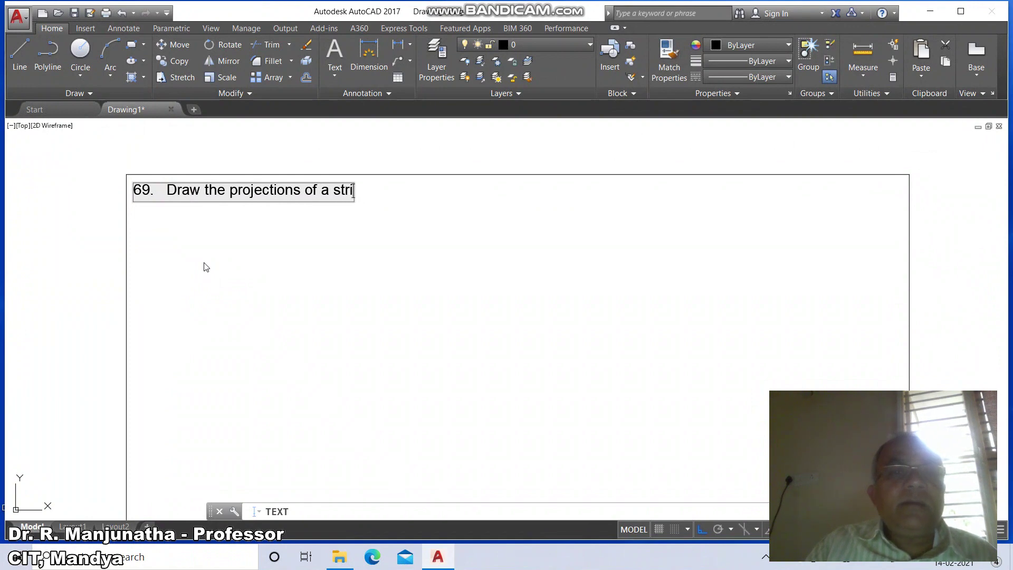
key(BackSpace)
text(aight line)
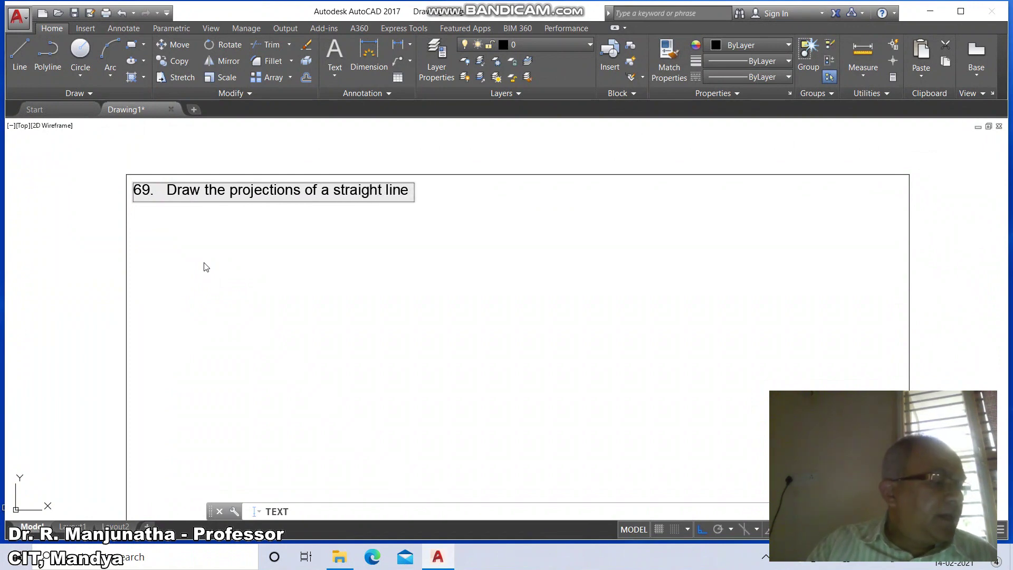
text( AB,)
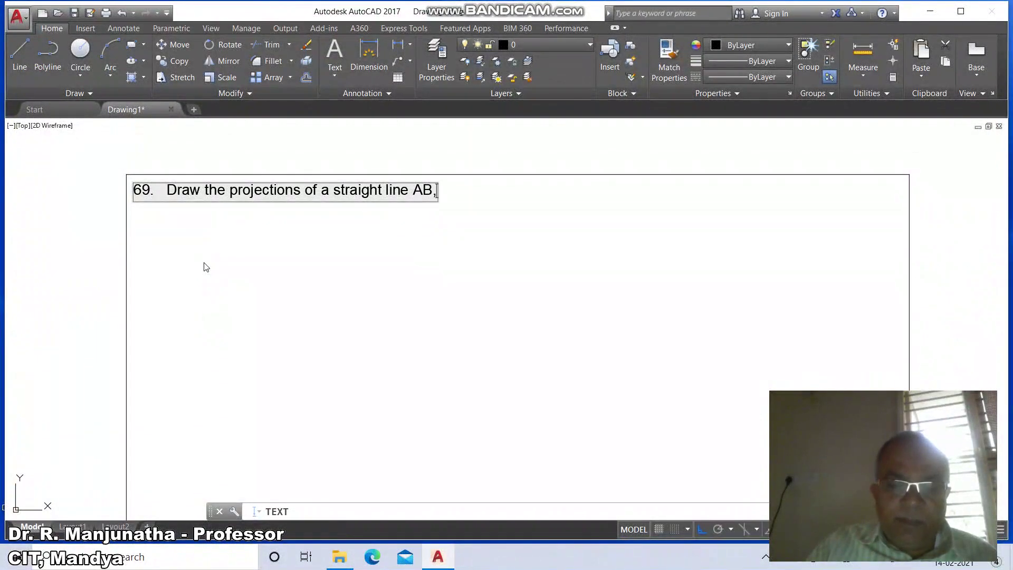
text( 100 mm long)
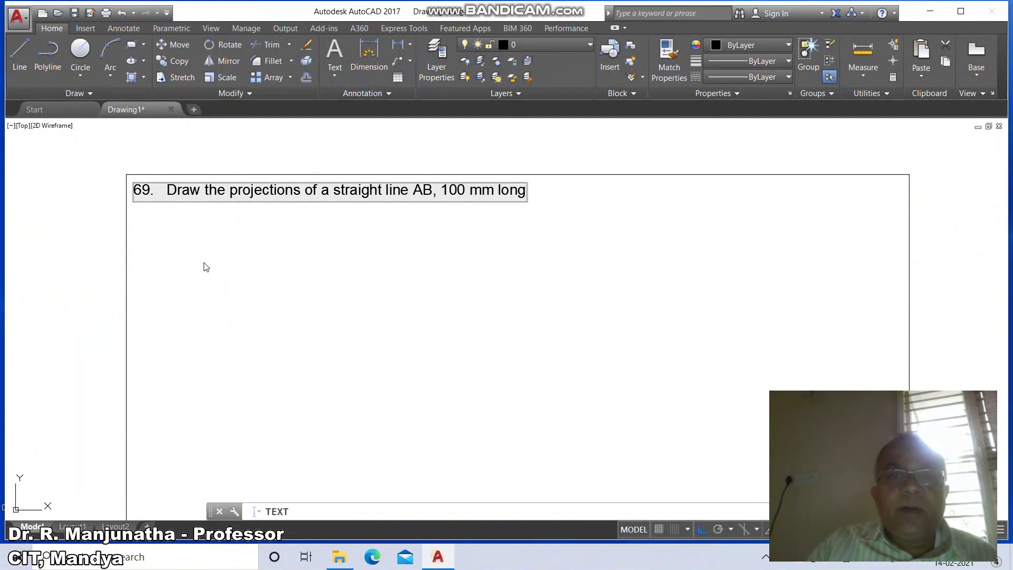
Step: Continue the problem statement with "inclined at 45° to HP and 30° to VP", using degree symbols for both angles
text( inclined)
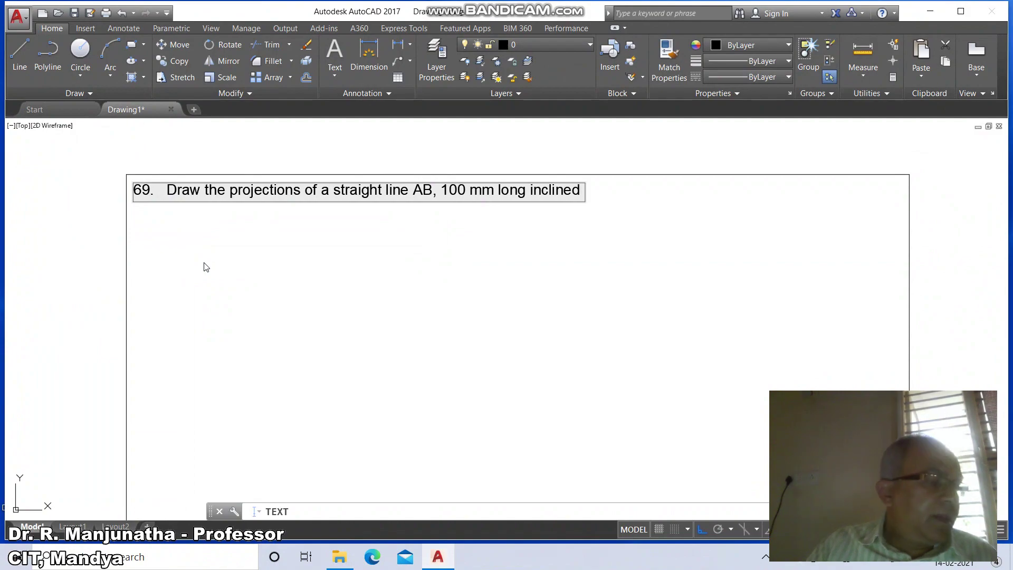
text( at 45%)
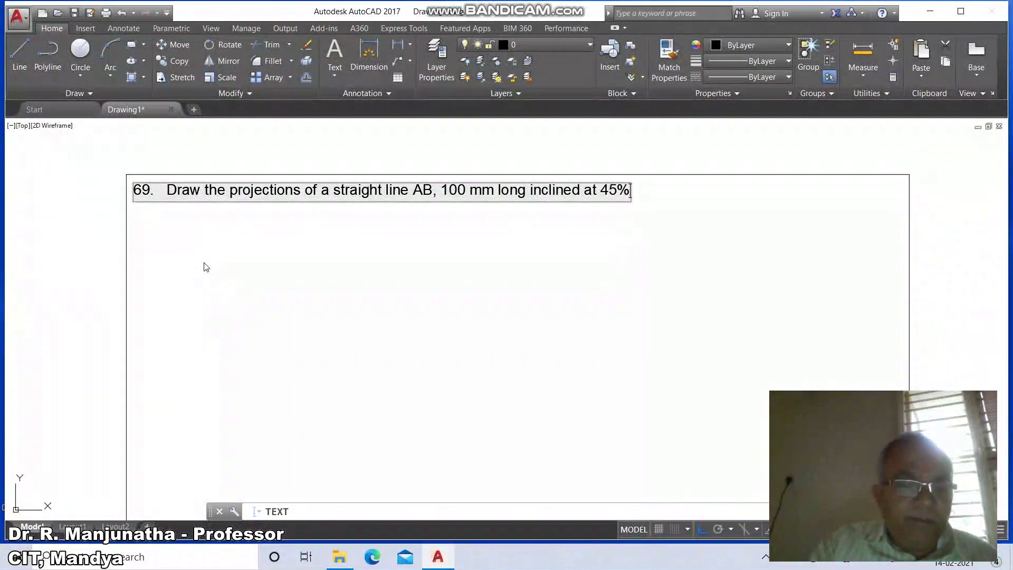
text(%d yo ahp)
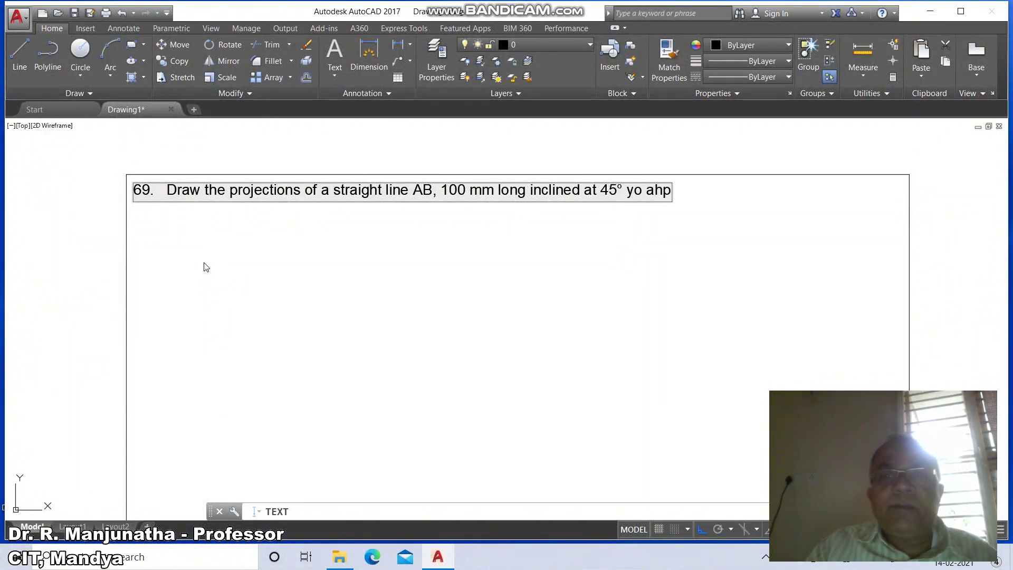
key(BackSpace)
key(BackSpace)
key(BackSpace)
key(BackSpace)
key(BackSpace)
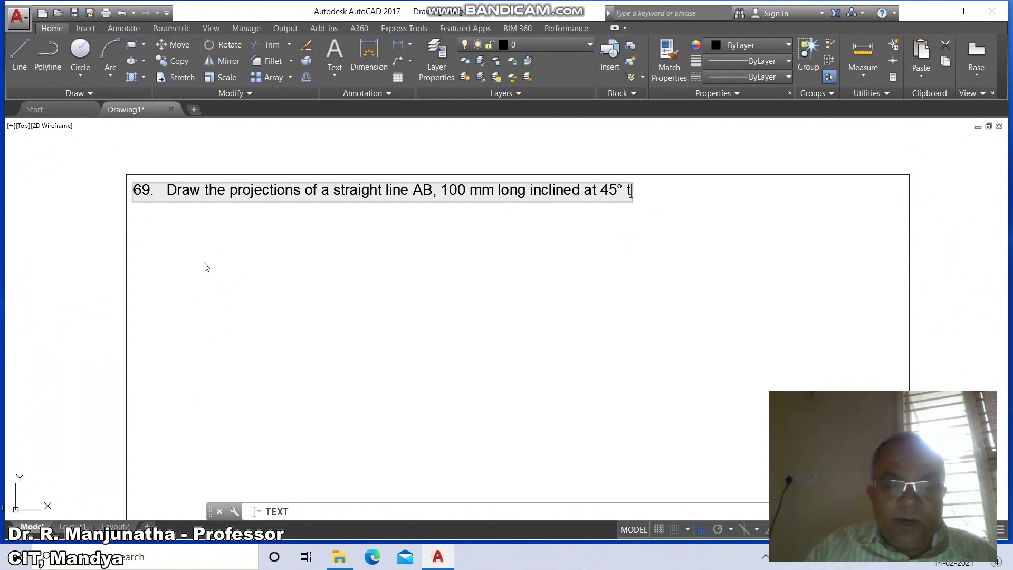
text(o HP an)
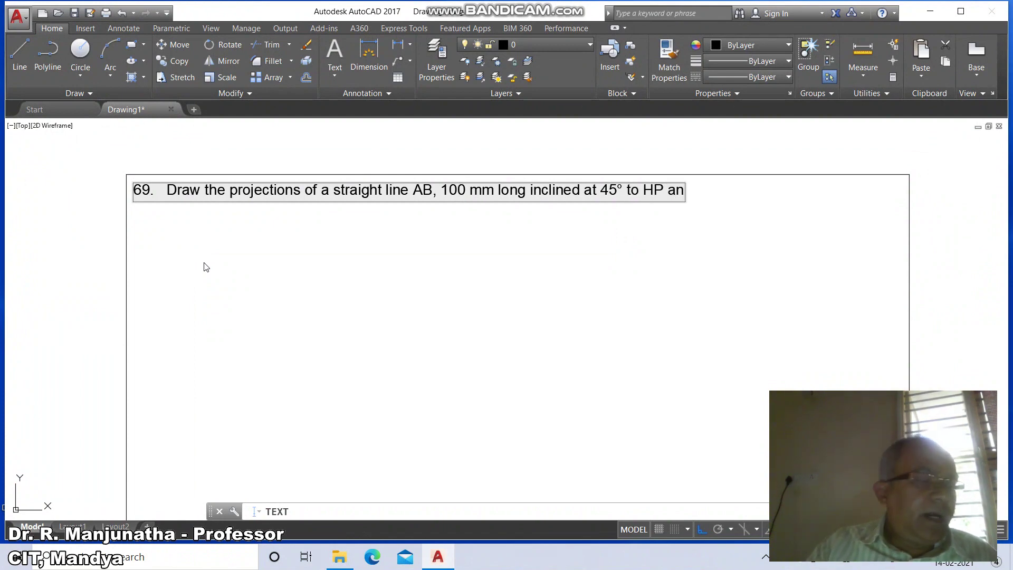
text(d 30%%)
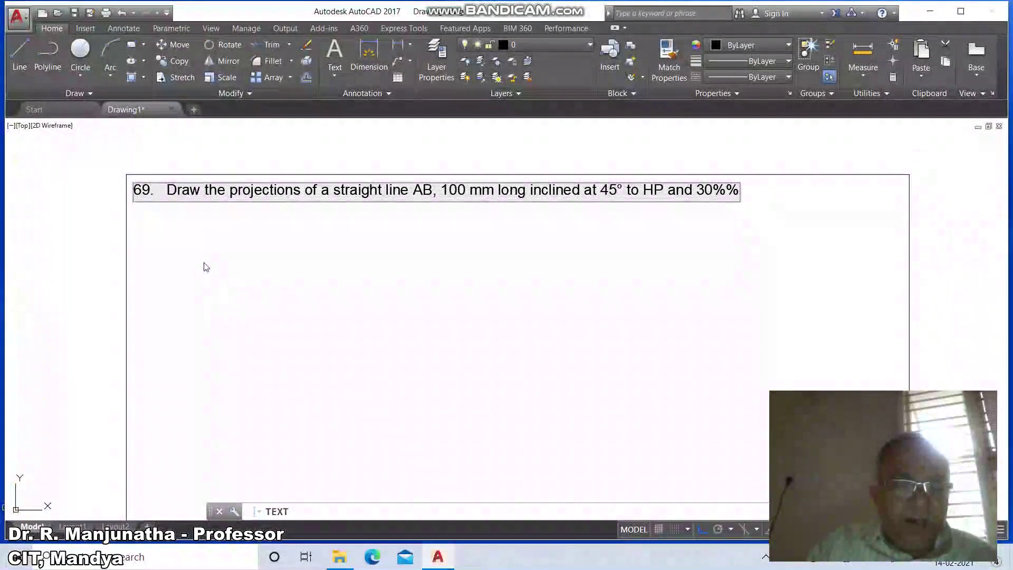
text(d to VP)
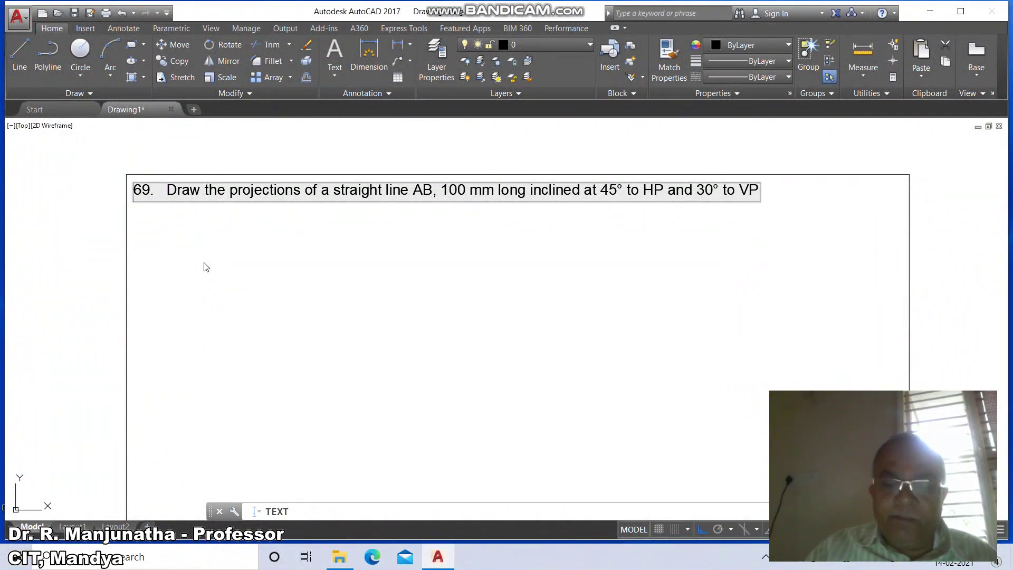
Step: Add ". The end A is in HP" to the first line and an indented second line reading "and the end B is in VP."
text(.  Th)
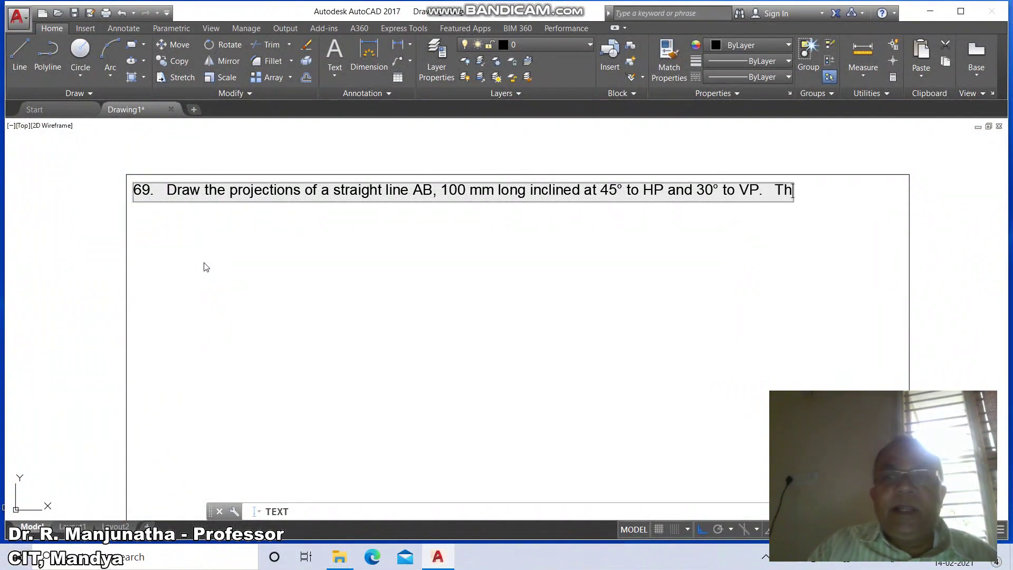
text(e end A is )
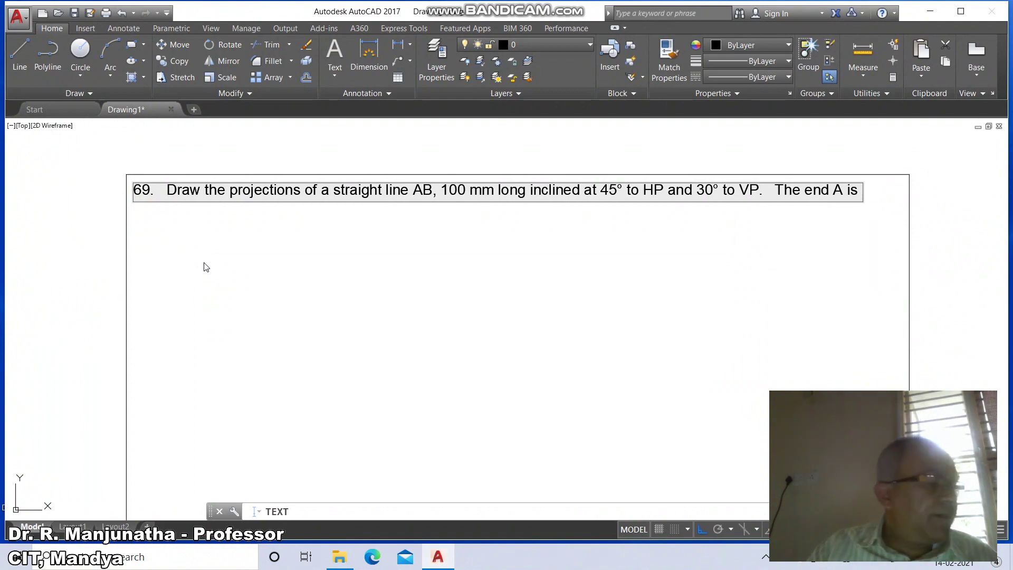
text(in HP )
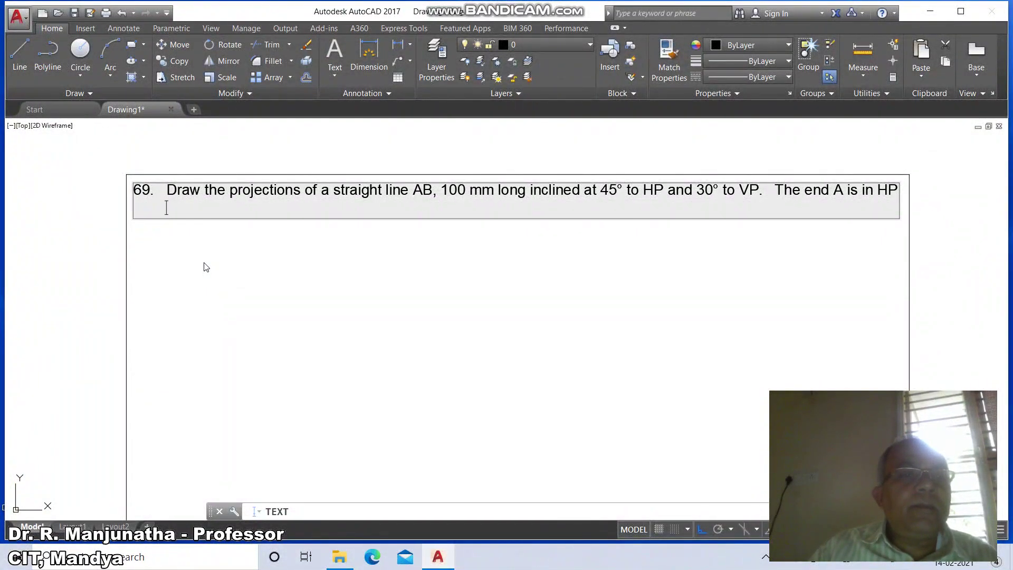
text(and t)
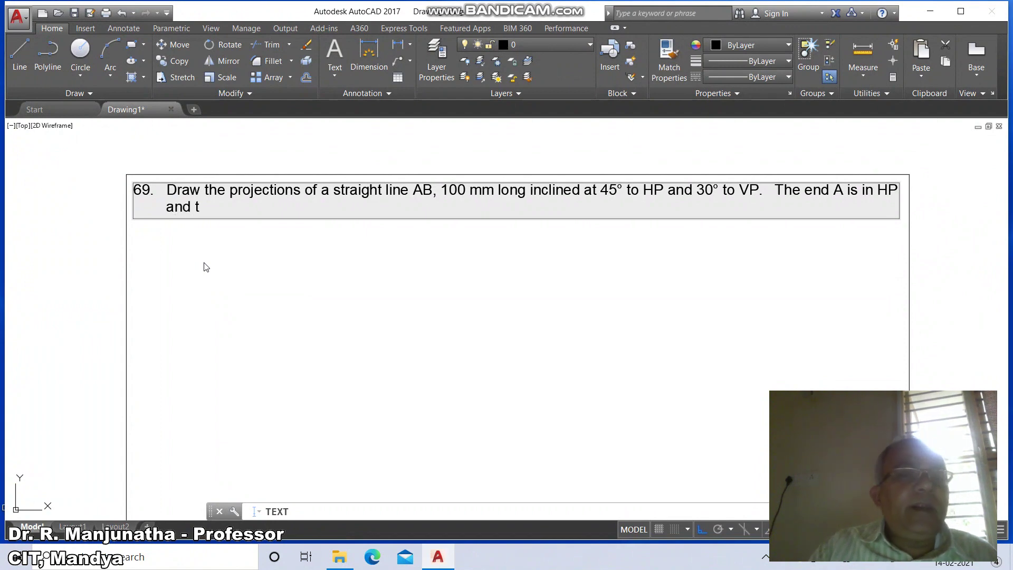
text(he end B is)
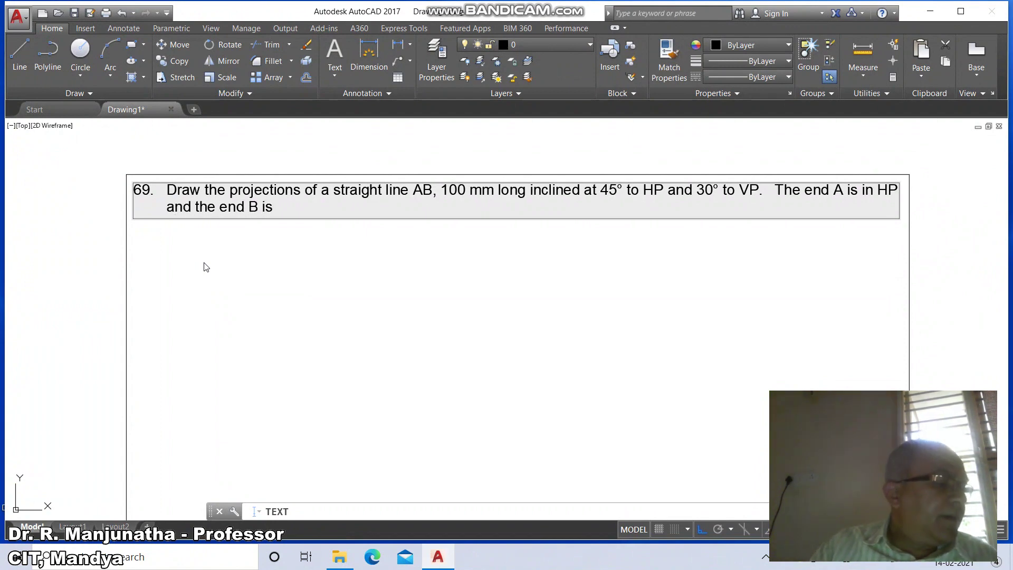
text( in VP.)
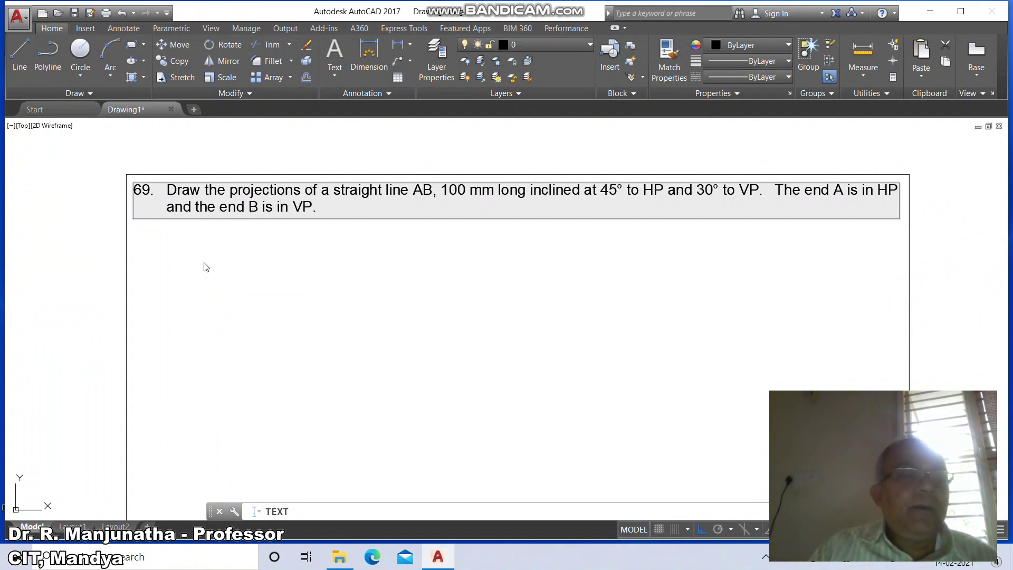
Step: Continue the second line with "Find the shortest distance between the straight line AB and the line of intersection of"
text(   Dr)
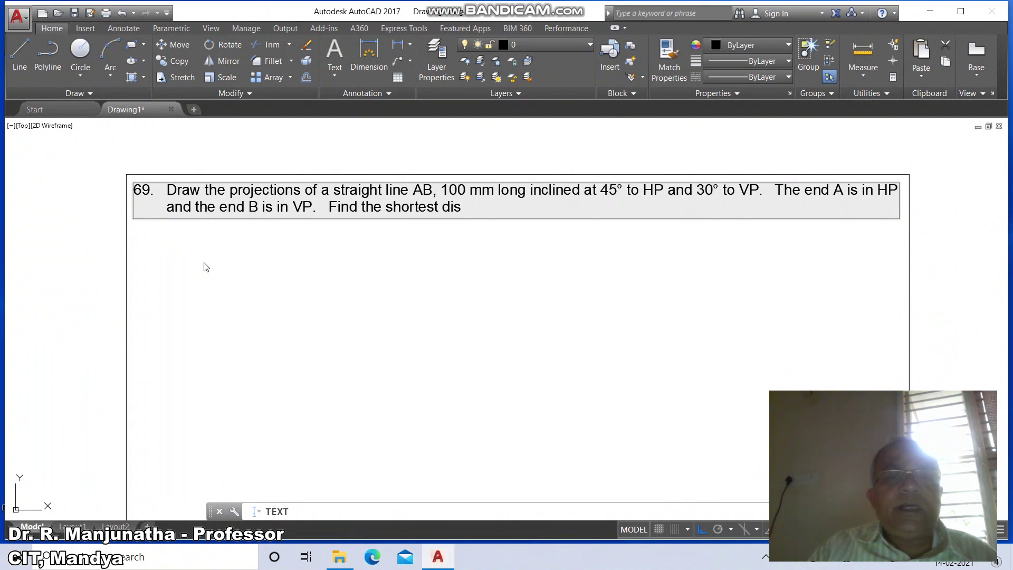
text(ce betwe)
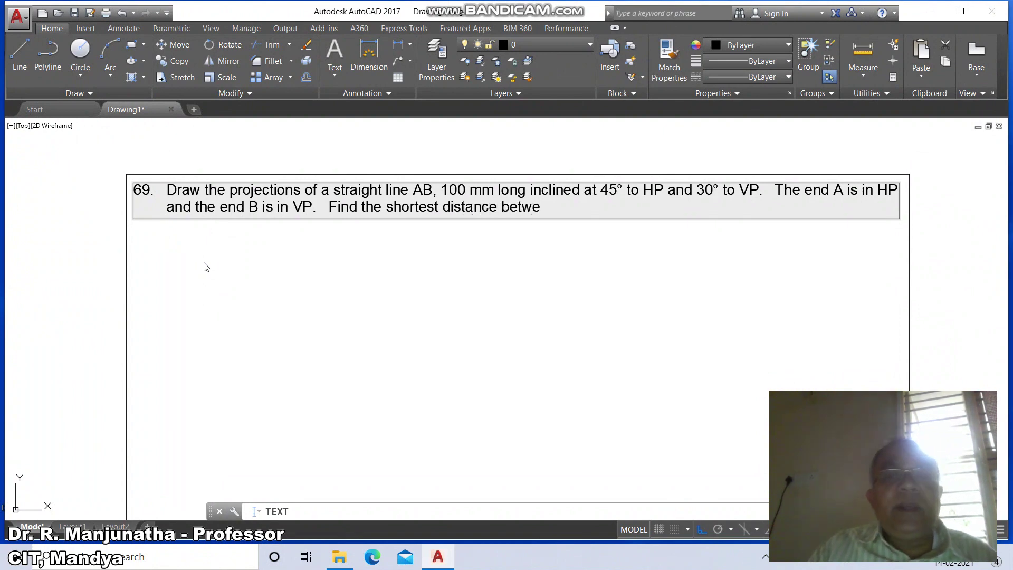
text(en the straigh)
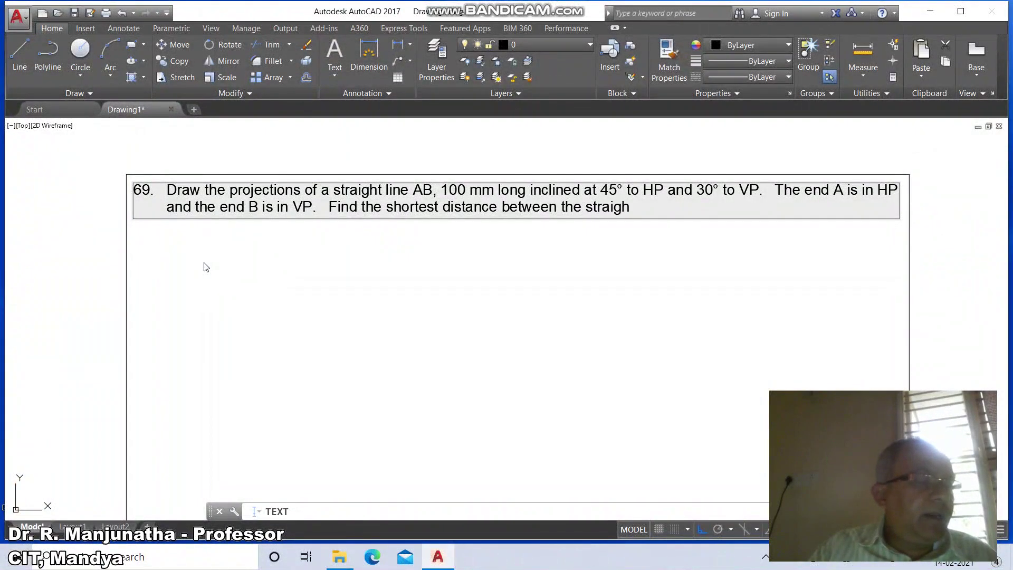
text(t line AB a)
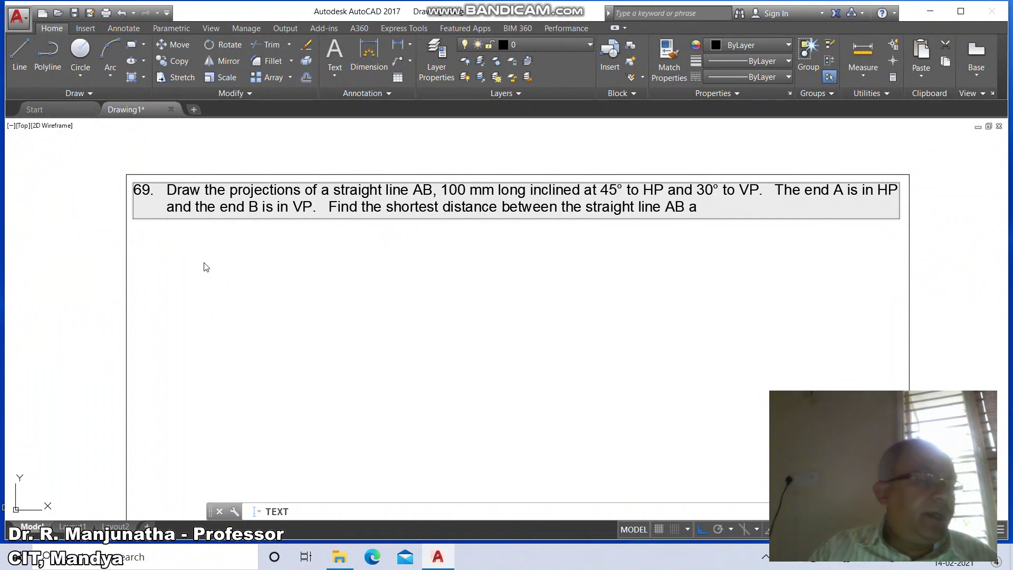
text(nd the line o)
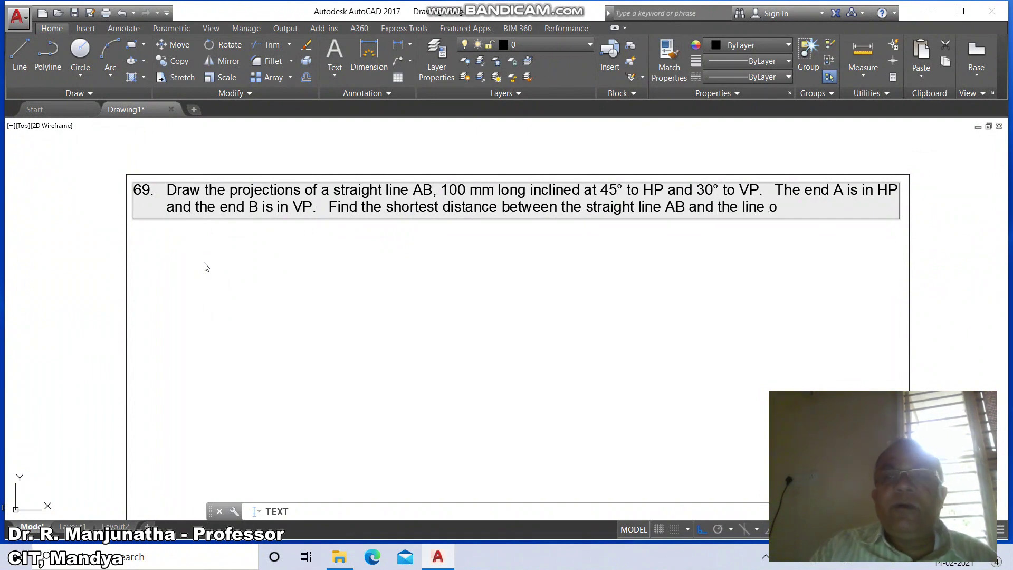
text(f intersection)
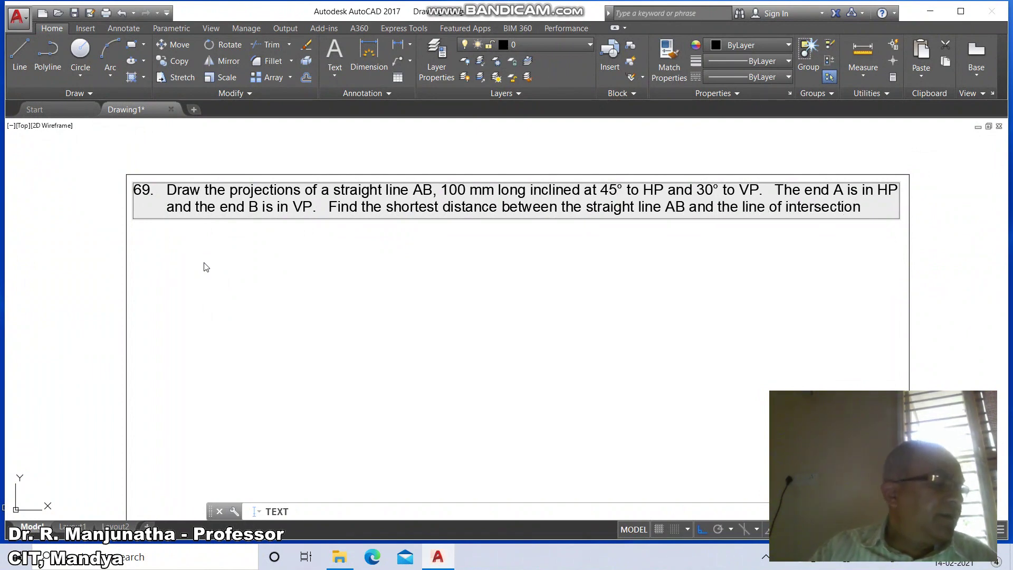
text( of)
Step: Add an indented third line reading "planes of projection." and finish the text
key(Return)
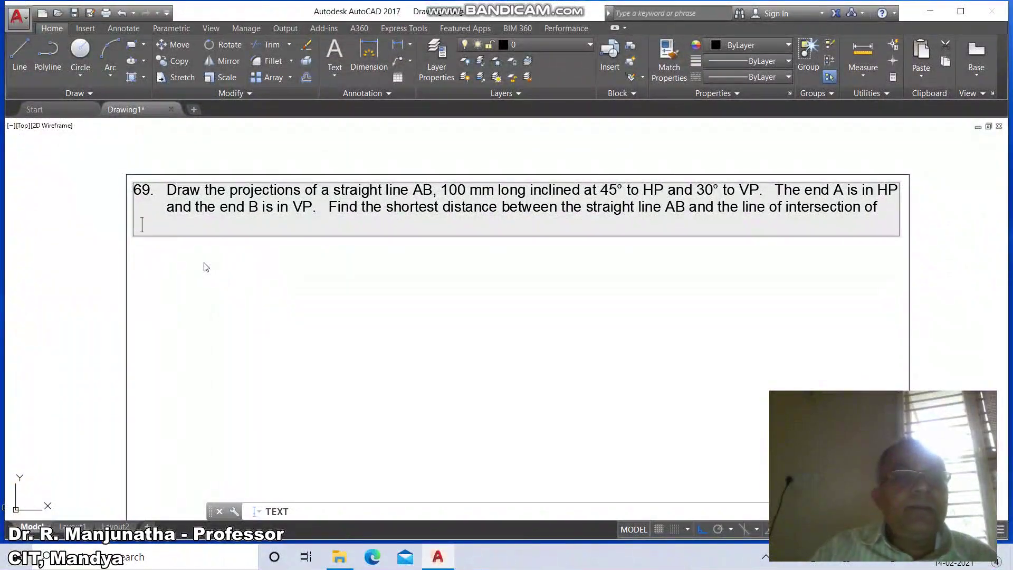
key(Tab)
text(pla)
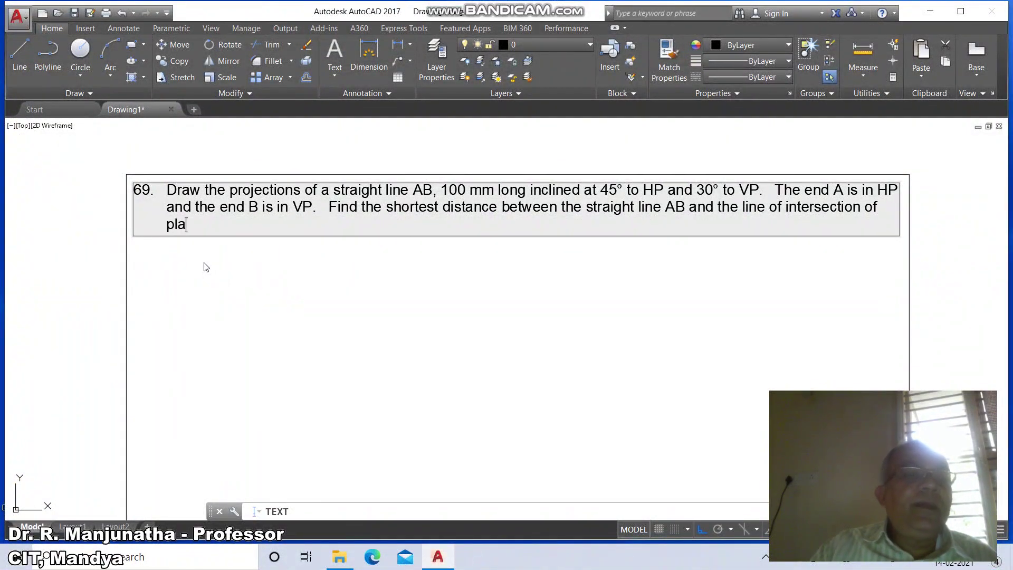
text(nes of proj)
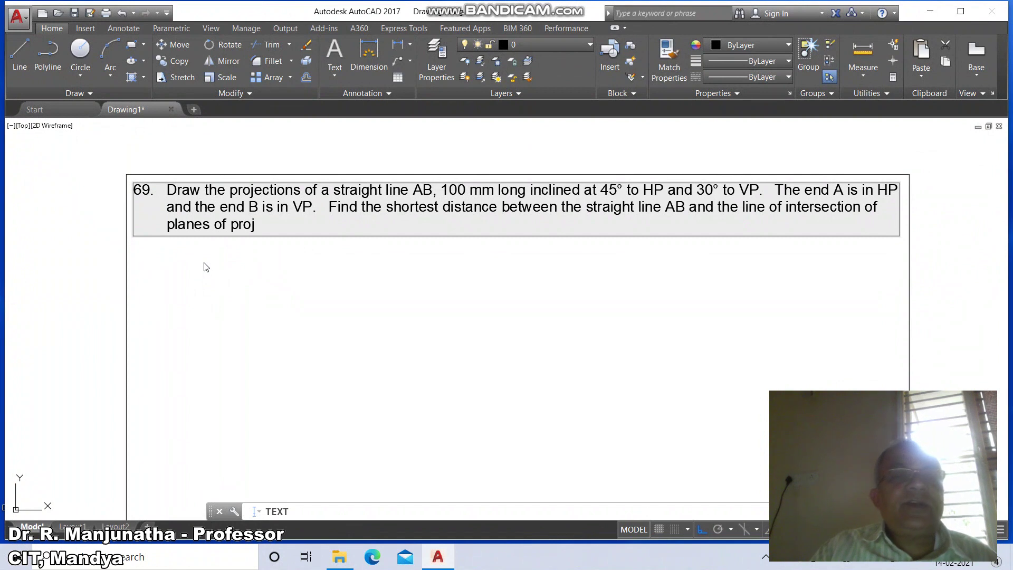
text(ection.)
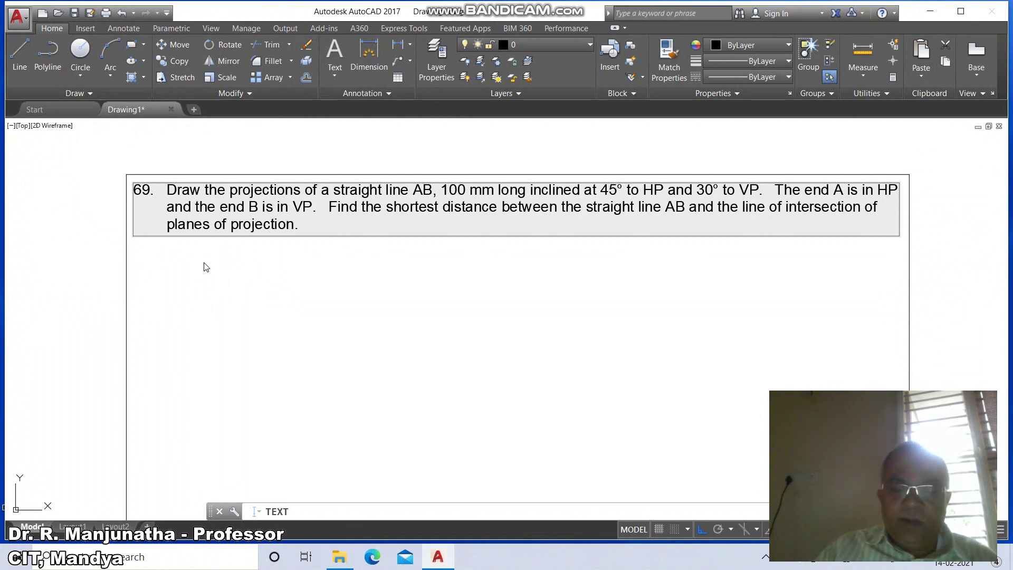
key(Return)
key(Return)
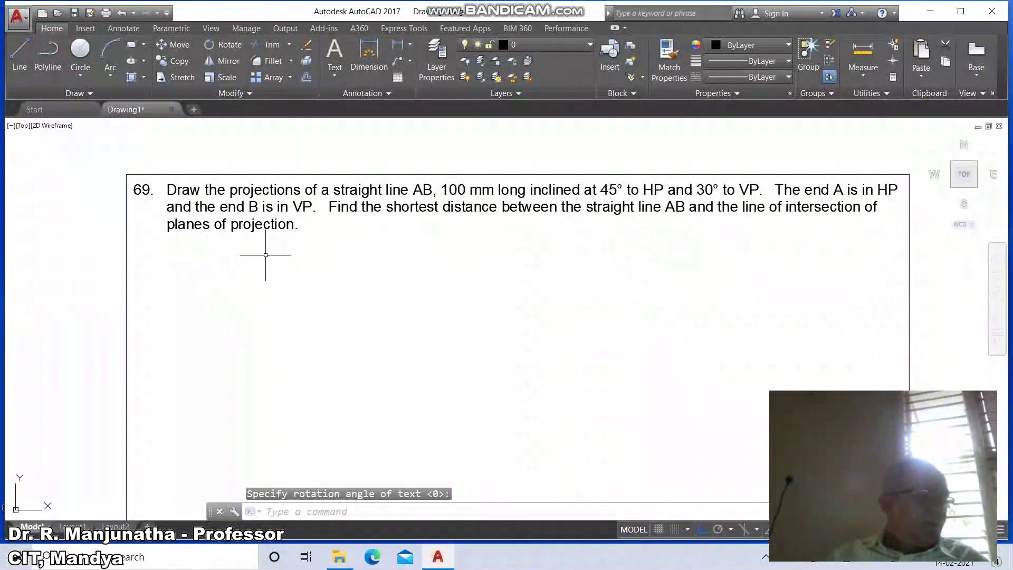
Step: Create a new layer named XY
text(z)
key(Return)
text(p)
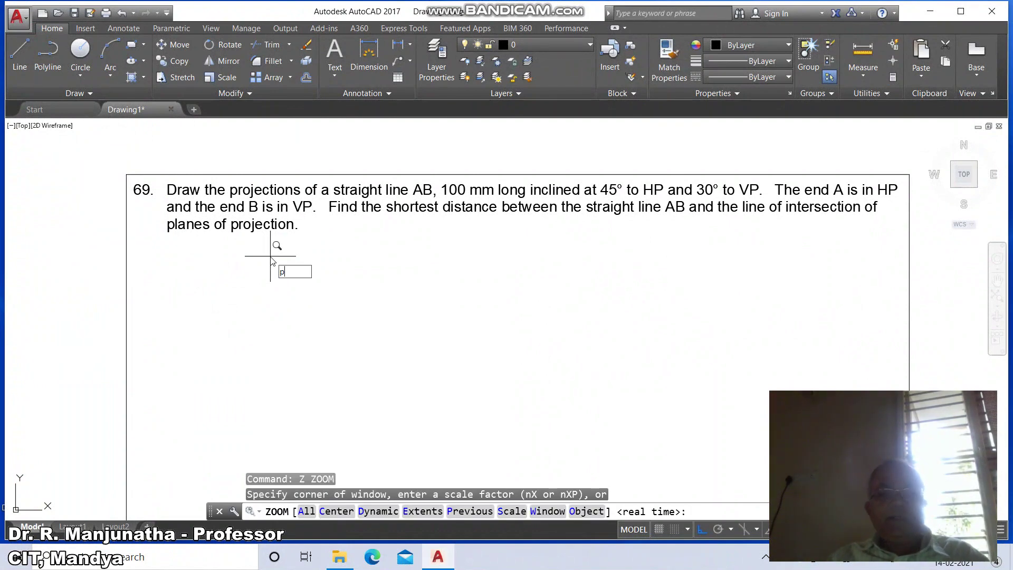
key(Return)
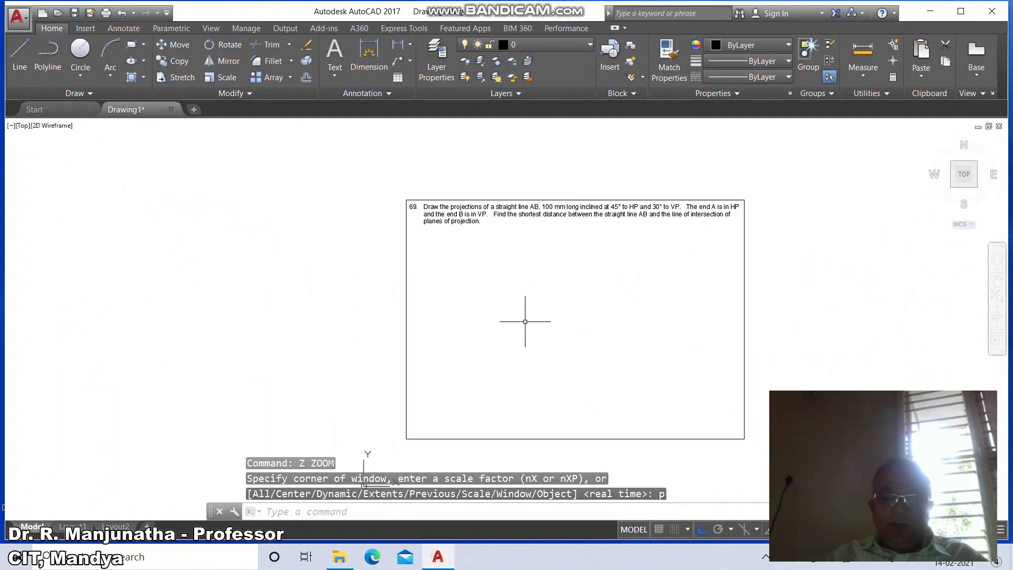
text(la)
key(Return)
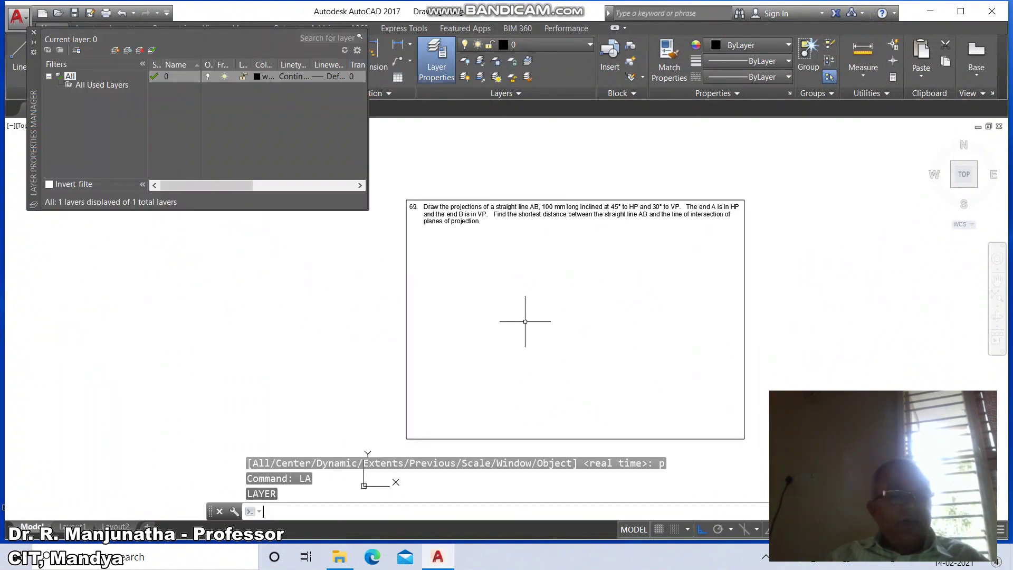
click(114, 50)
text(X)
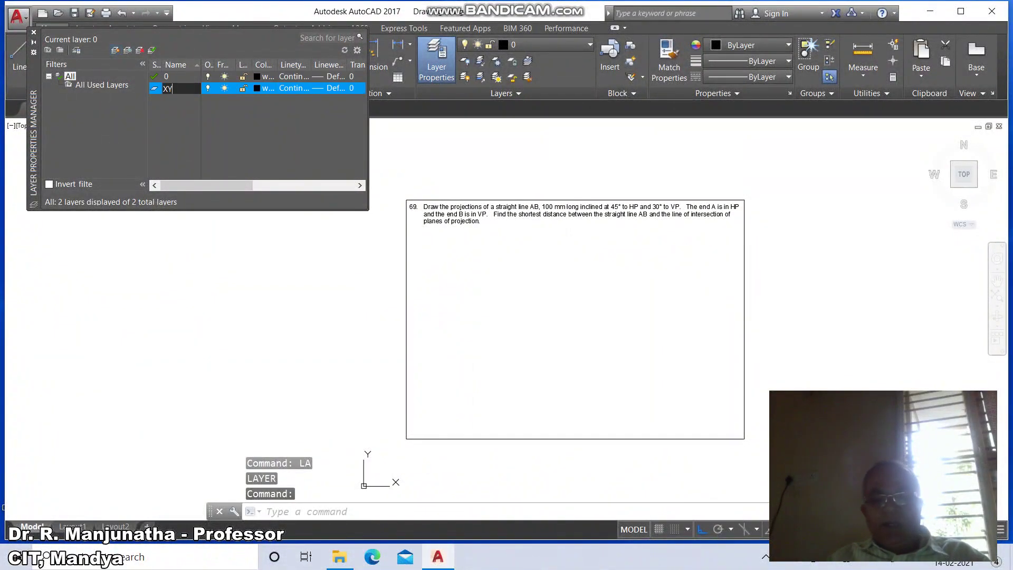
text(Y)
key(Return)
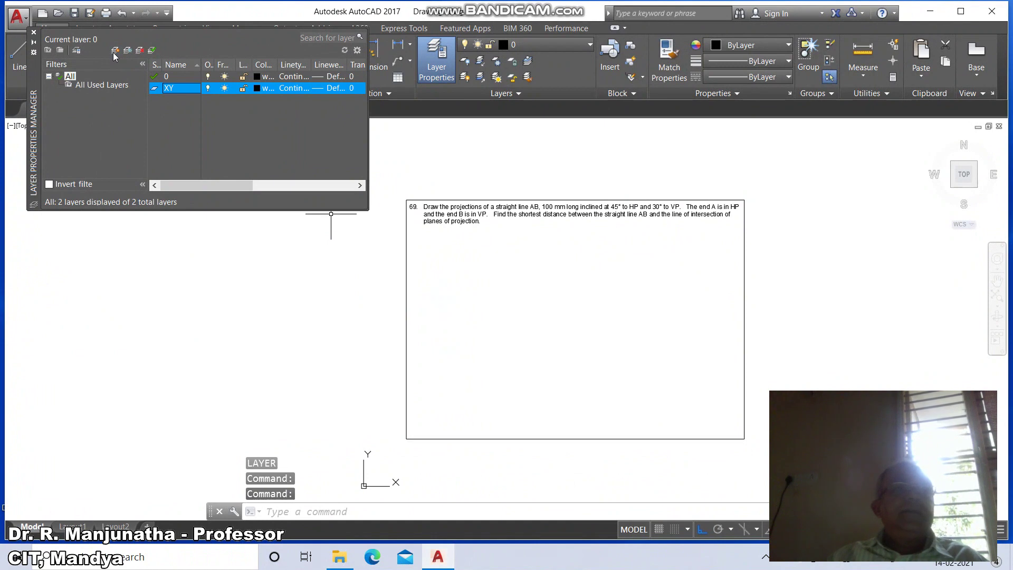
Step: Add three more layers named VIEWS, LOCUS and TL
click(114, 52)
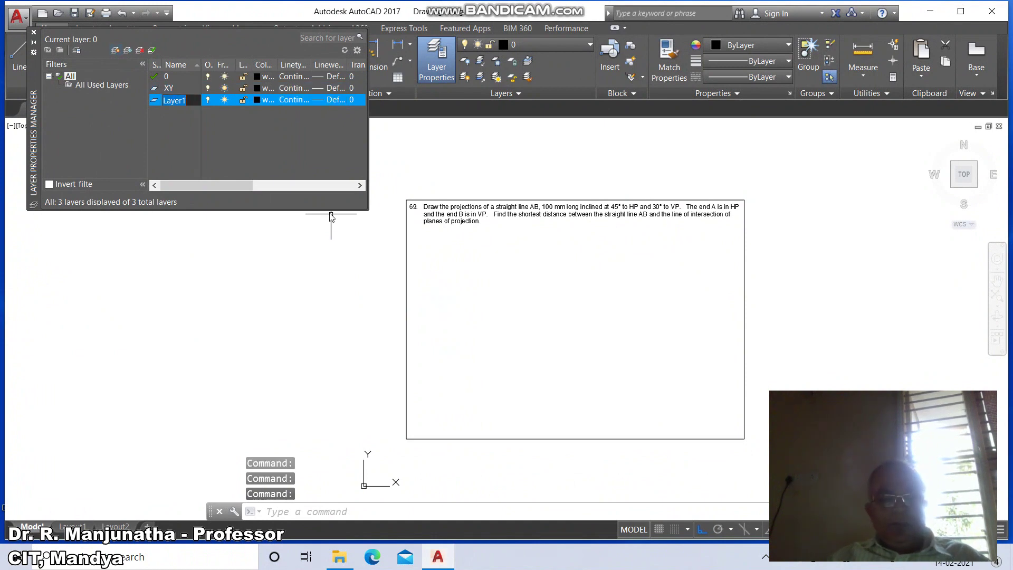
text(VIEWS)
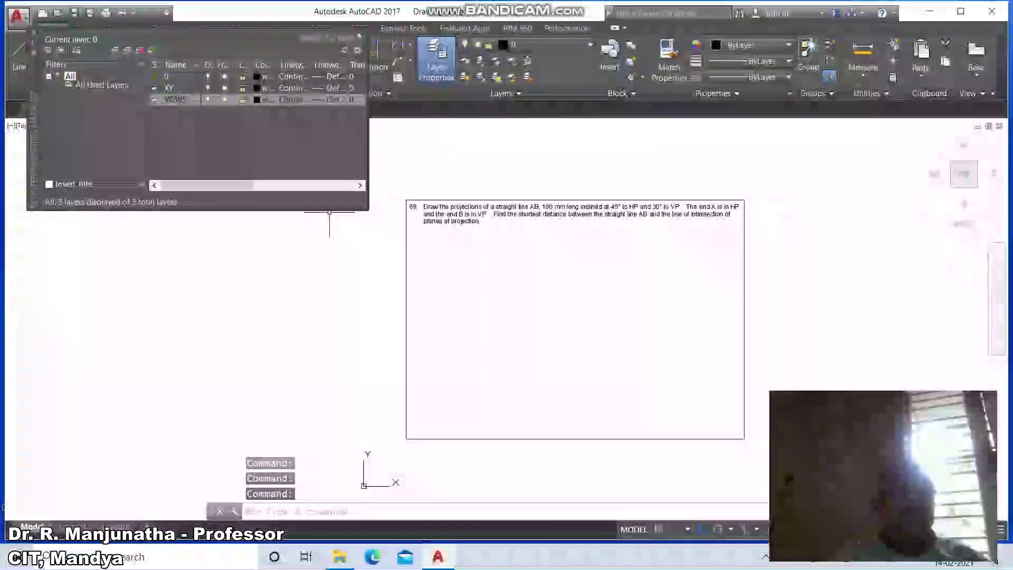
click(121, 71)
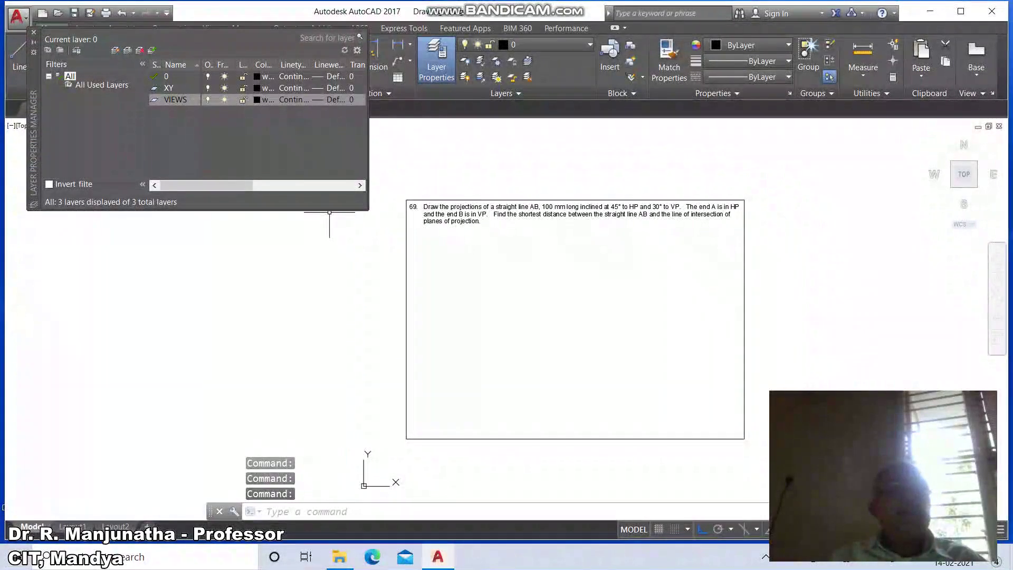
click(115, 51)
text(L)
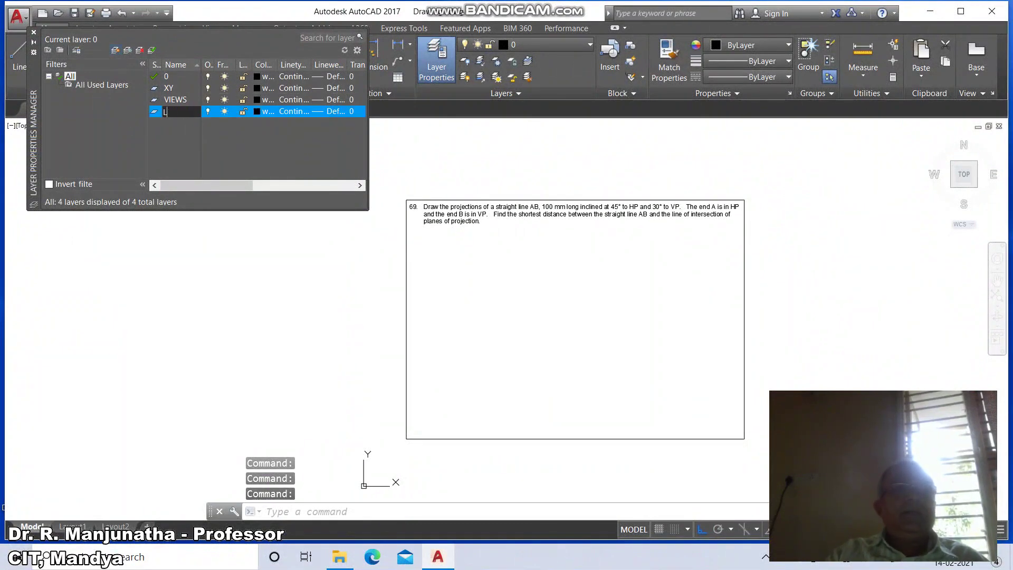
text(OCUS)
key(Return)
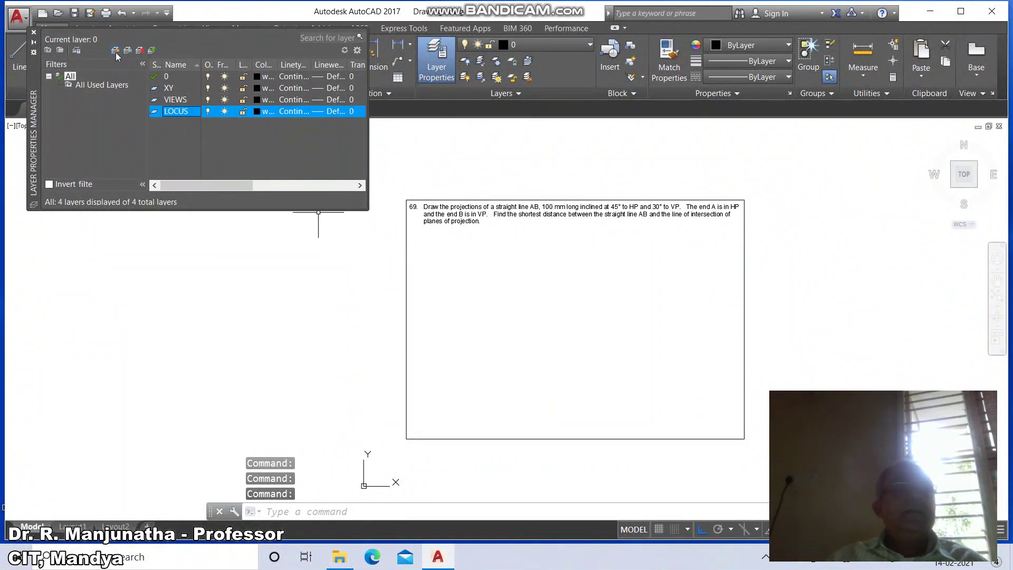
click(115, 52)
text(TL)
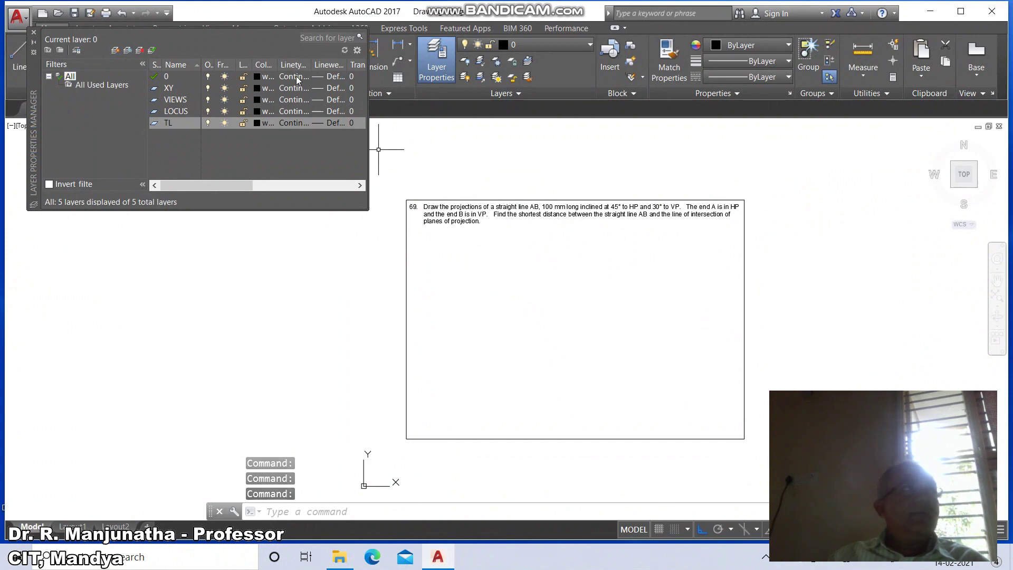
Step: Set the lineweight of layer 0 to 0.05 mm and of layer XY to 0.13 mm
click(329, 77)
click(328, 76)
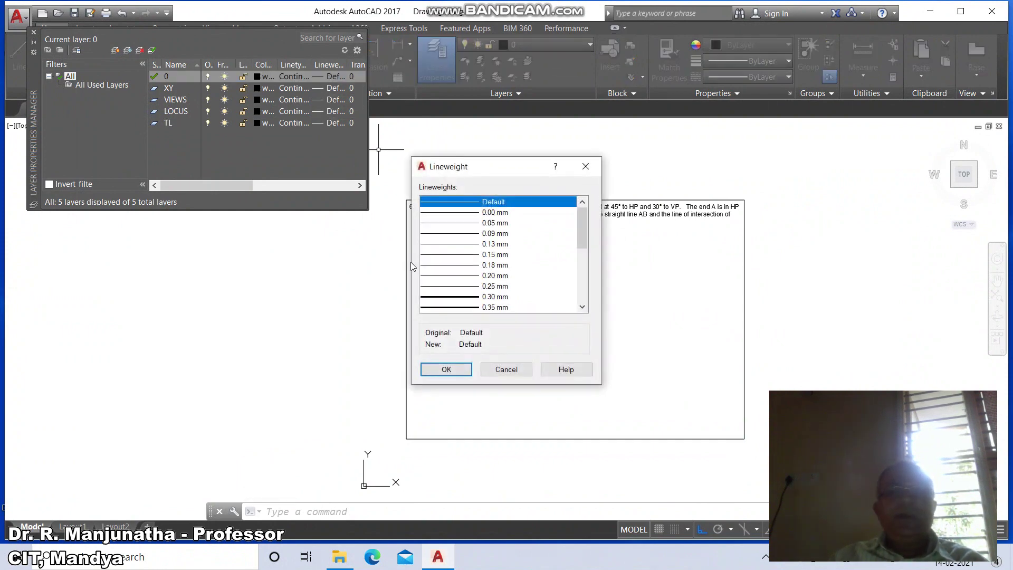
click(475, 223)
click(446, 369)
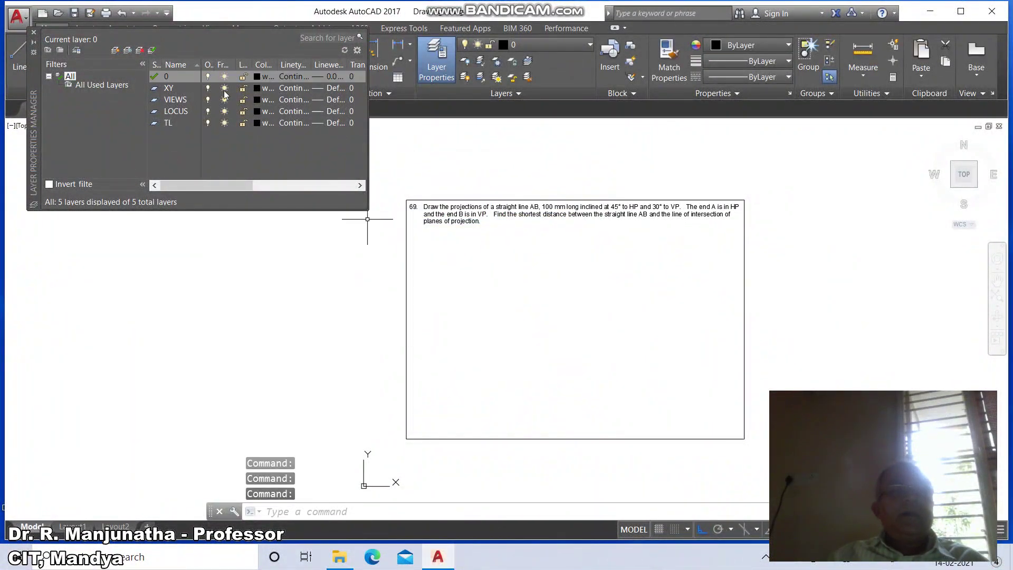
click(330, 89)
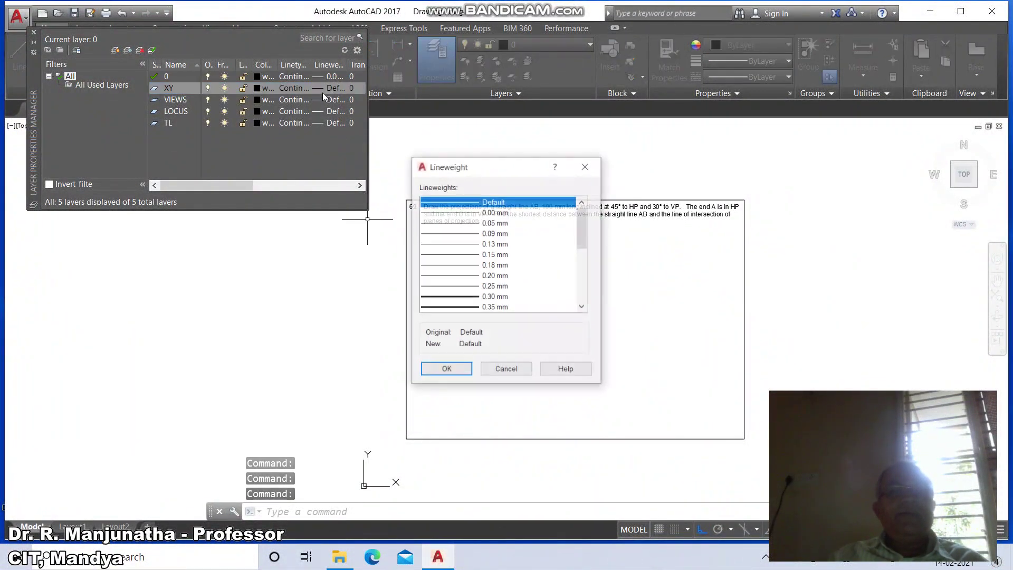
click(494, 244)
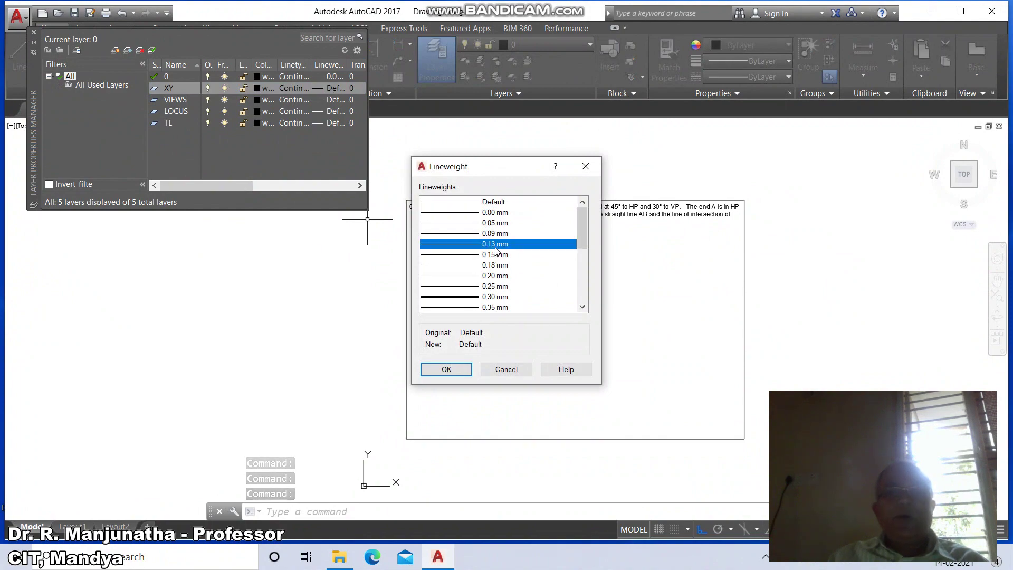
click(453, 370)
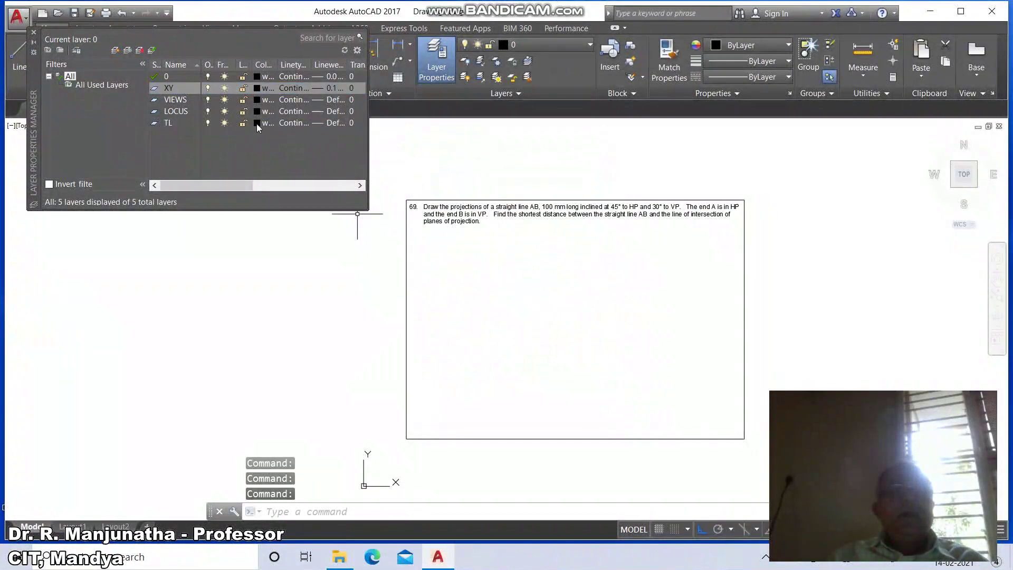
Step: Set the lineweight of the VIEWS layer to 0.50 mm
click(332, 102)
scroll(585, 247, down, 1)
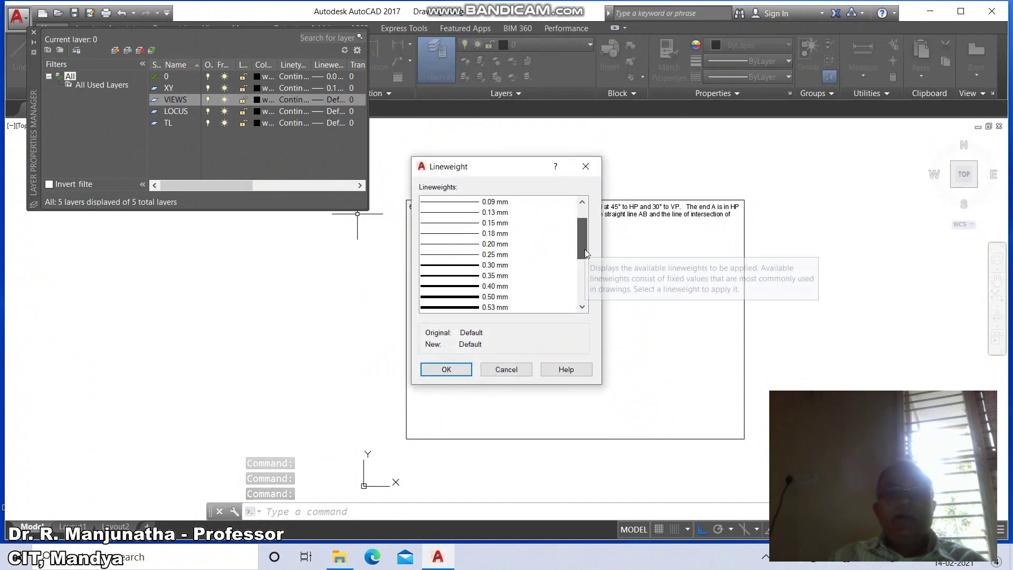
click(495, 297)
click(445, 370)
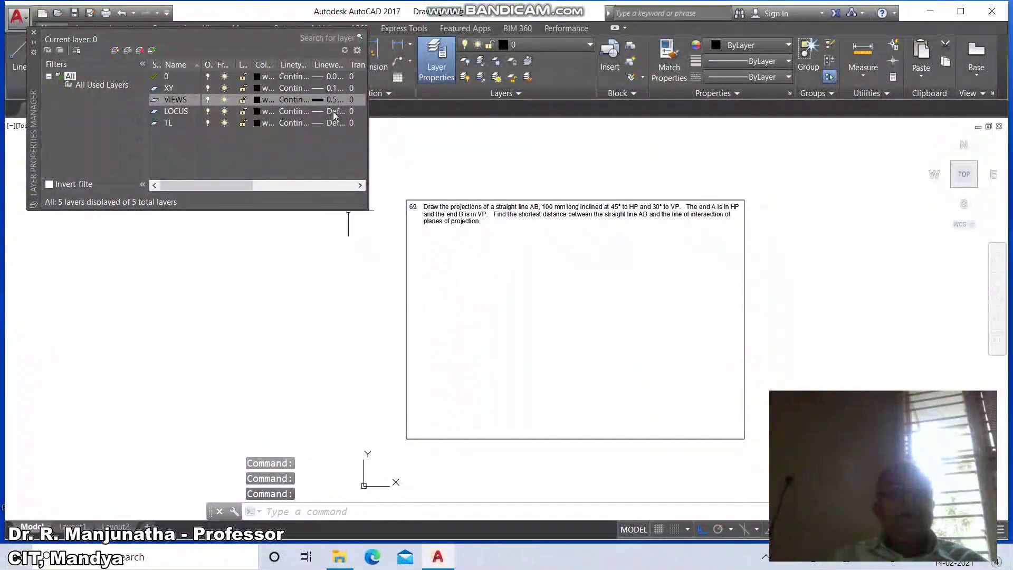
Step: Set the lineweight of the LOCUS layer to 0.05 mm and of the TL layer to 0.25 mm
click(333, 112)
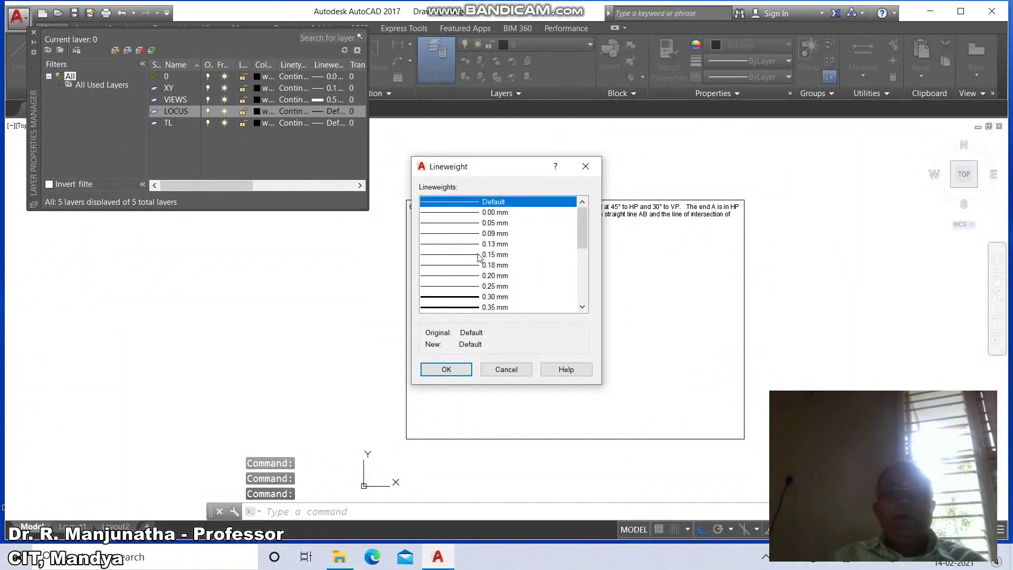
click(494, 223)
click(449, 368)
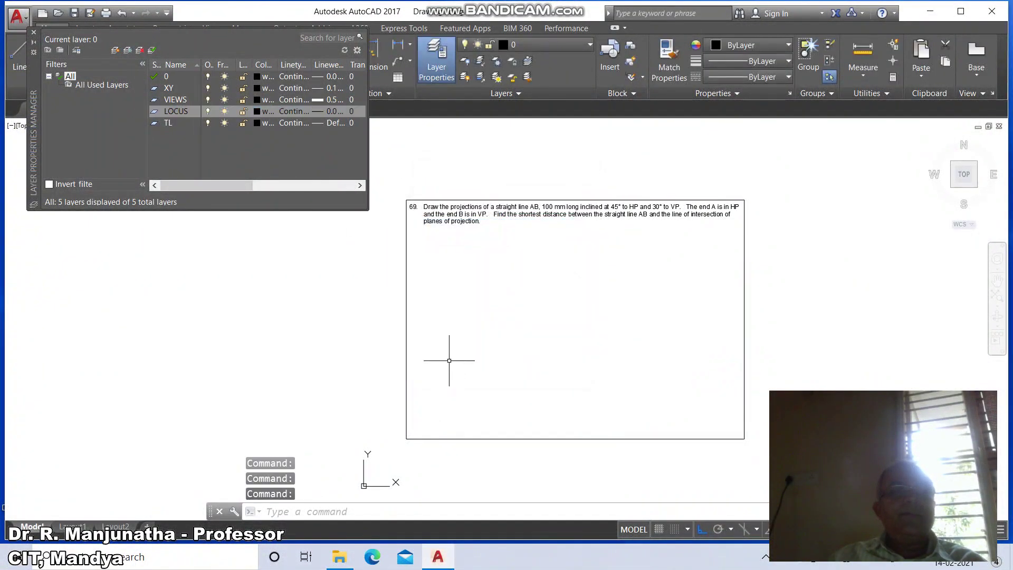
click(332, 125)
click(495, 286)
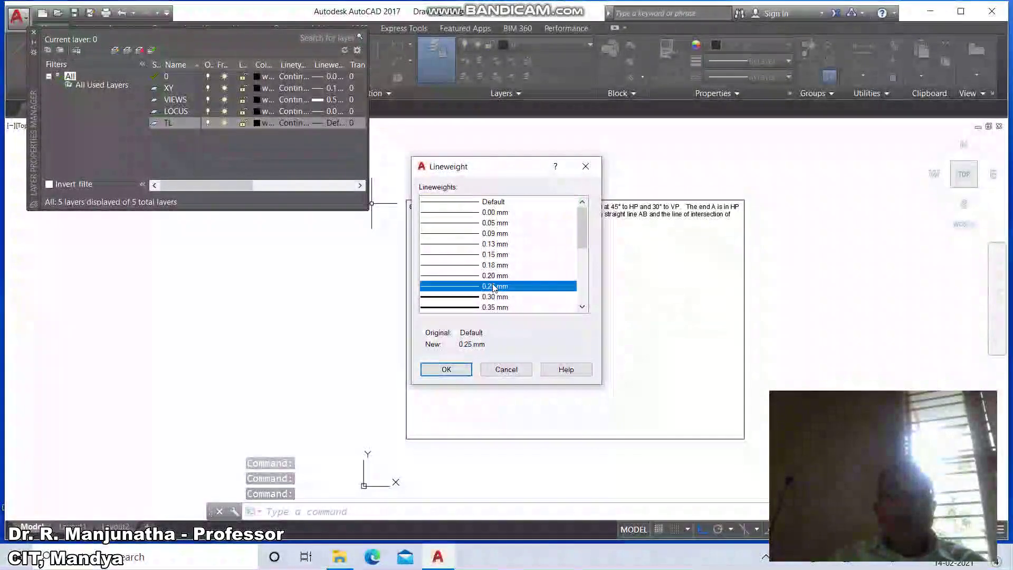
click(446, 370)
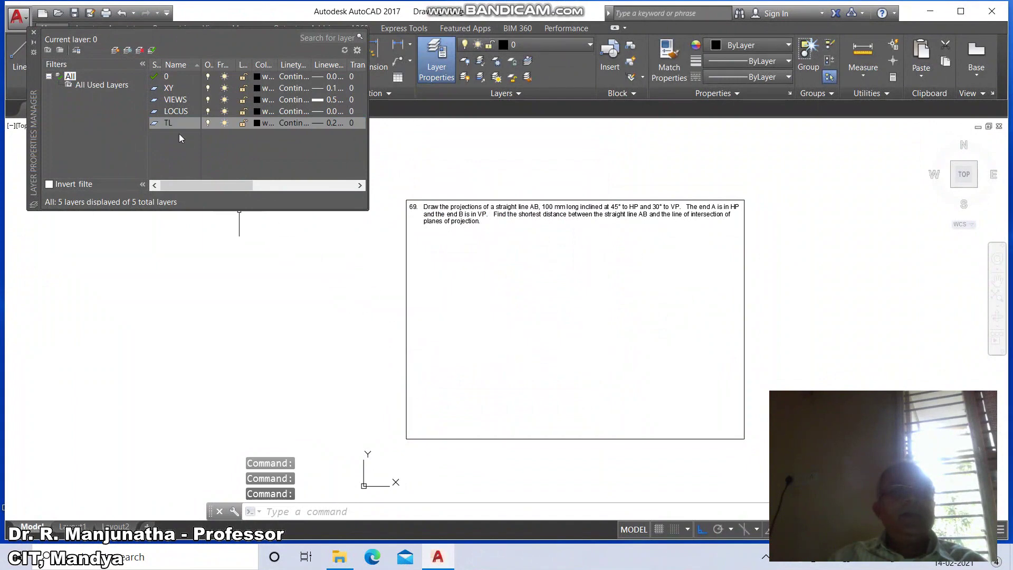
Step: Load the DASHDOT linetype, assign it to the LOCUS layer and close the layer manager
click(292, 111)
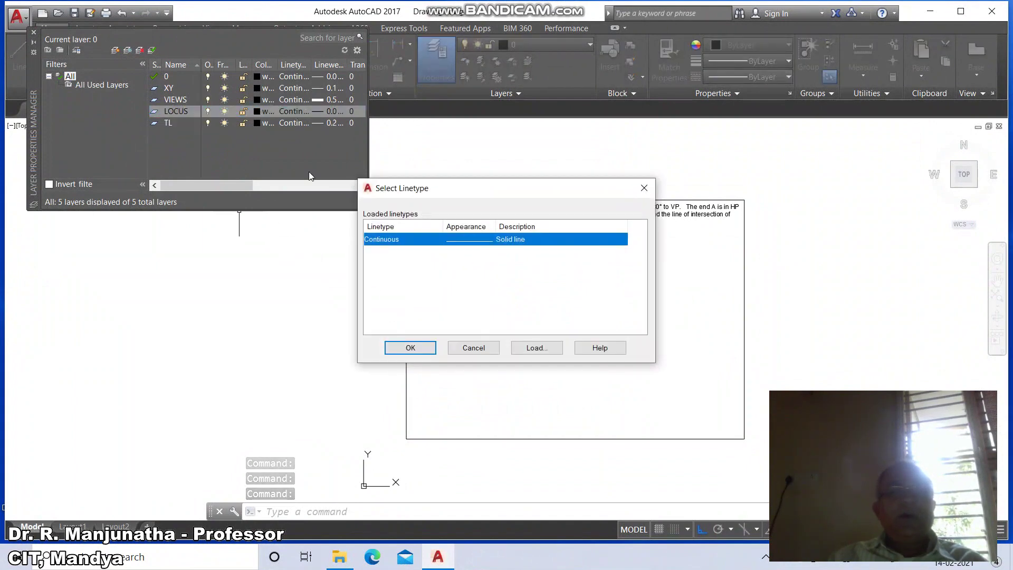
click(537, 348)
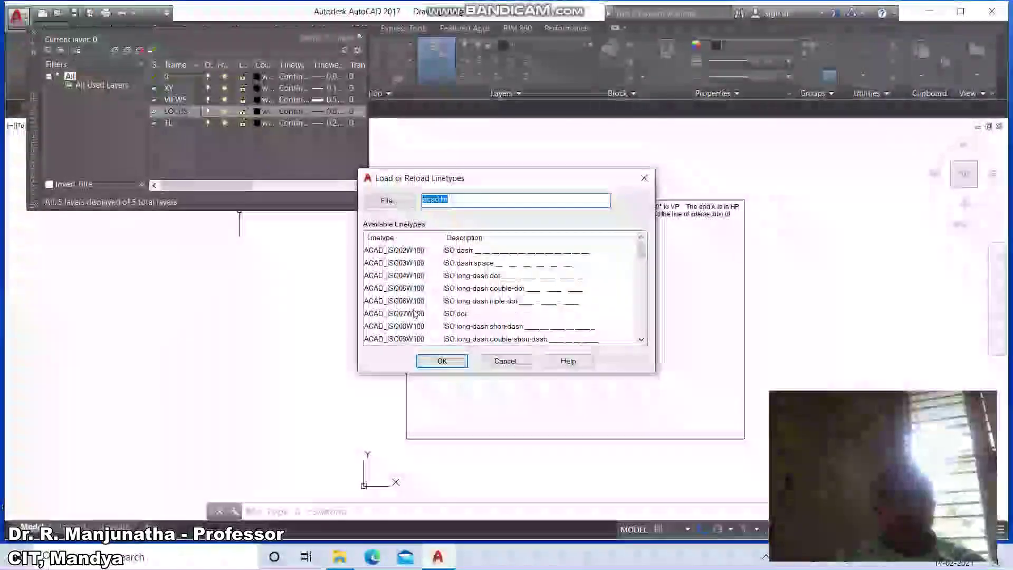
click(391, 251)
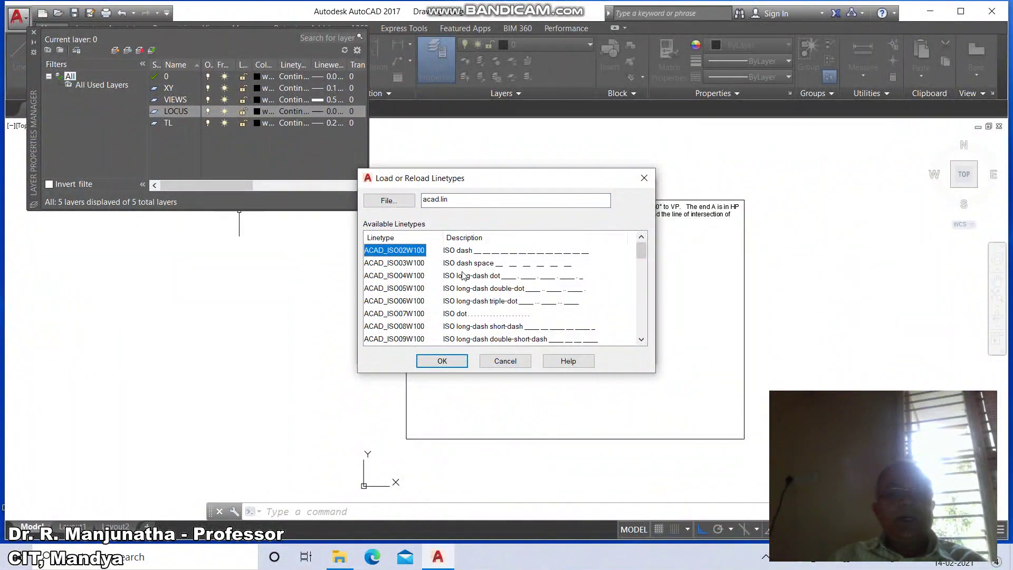
key(d)
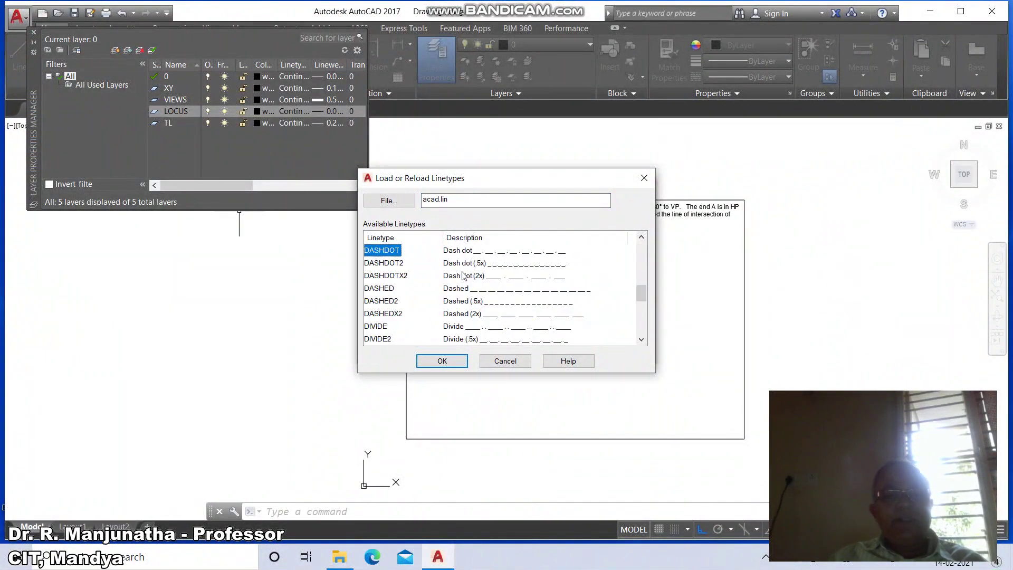
click(436, 362)
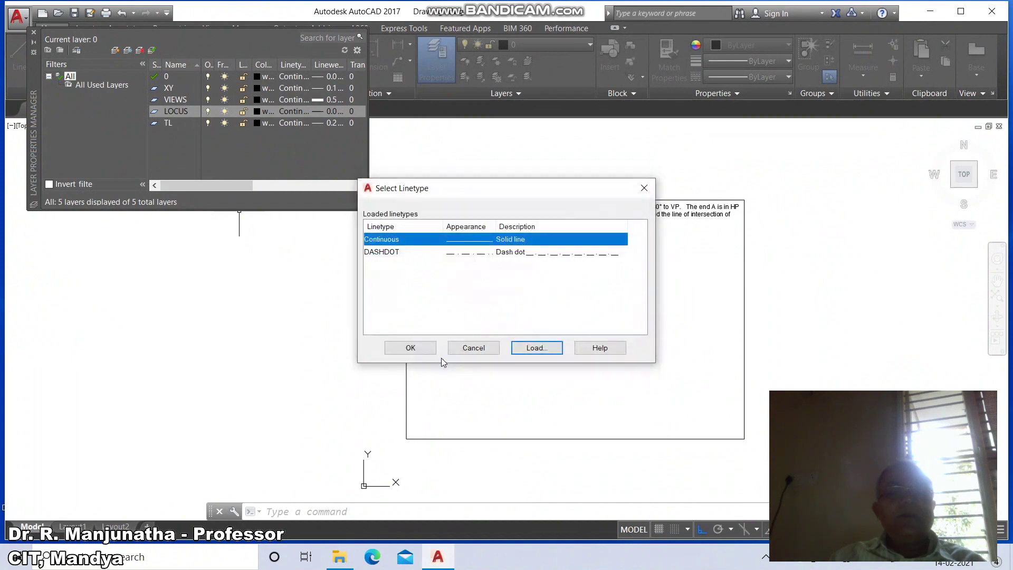
click(384, 253)
click(409, 349)
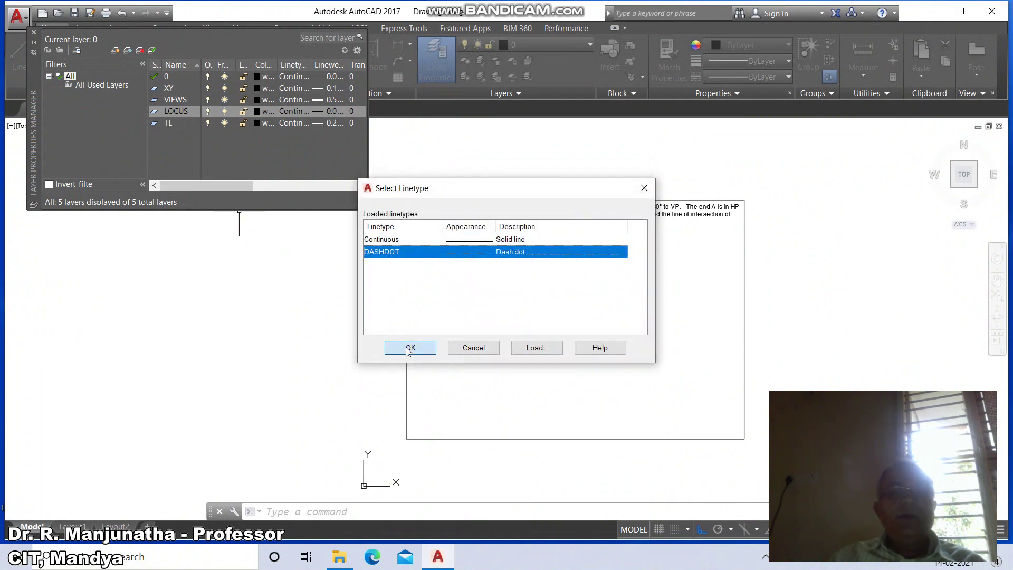
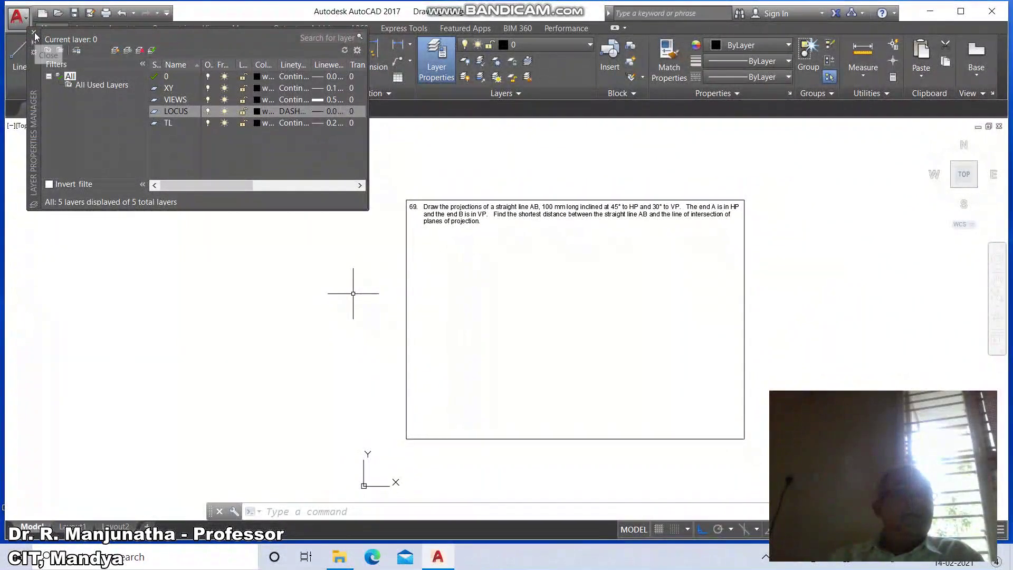
click(34, 33)
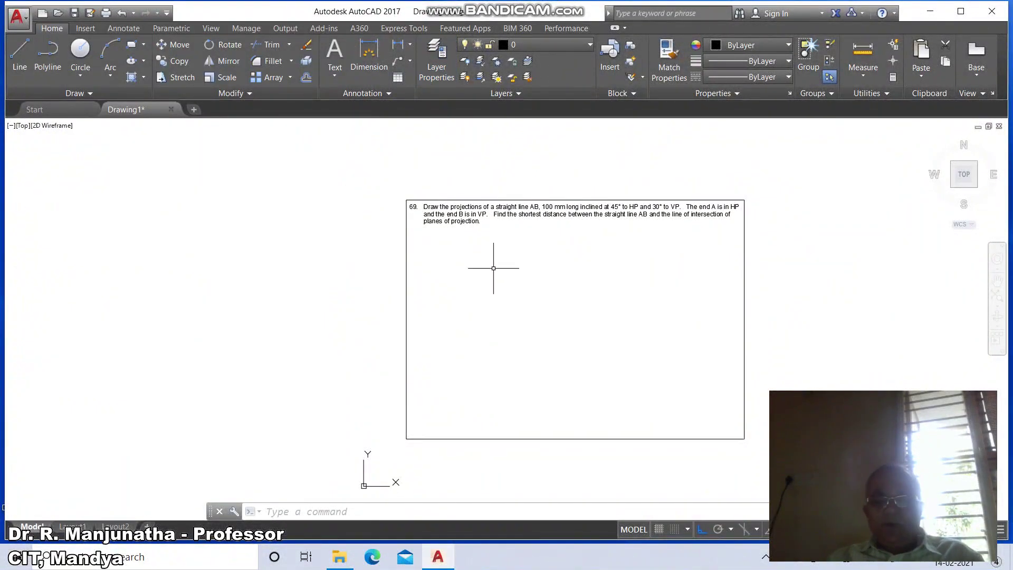
Step: Draw a horizontal reference line about 267 mm long across the middle of the sheet, just inside both side borders
text(L)
key(Return)
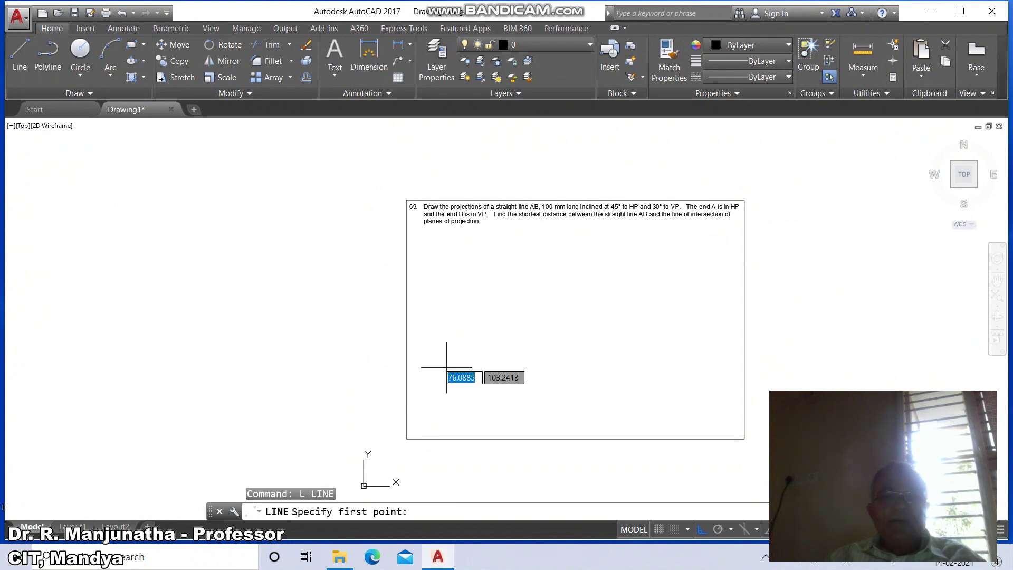
click(424, 326)
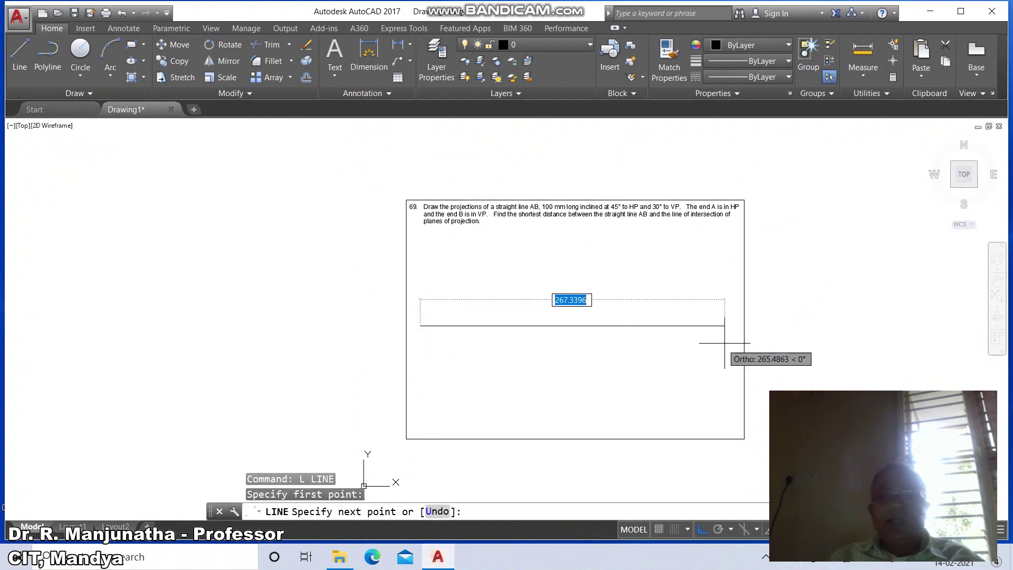
click(724, 333)
key(Return)
Step: Draw a vertical line through the middle of the horizontal line, from below the problem text to just above the lower border
key(Return)
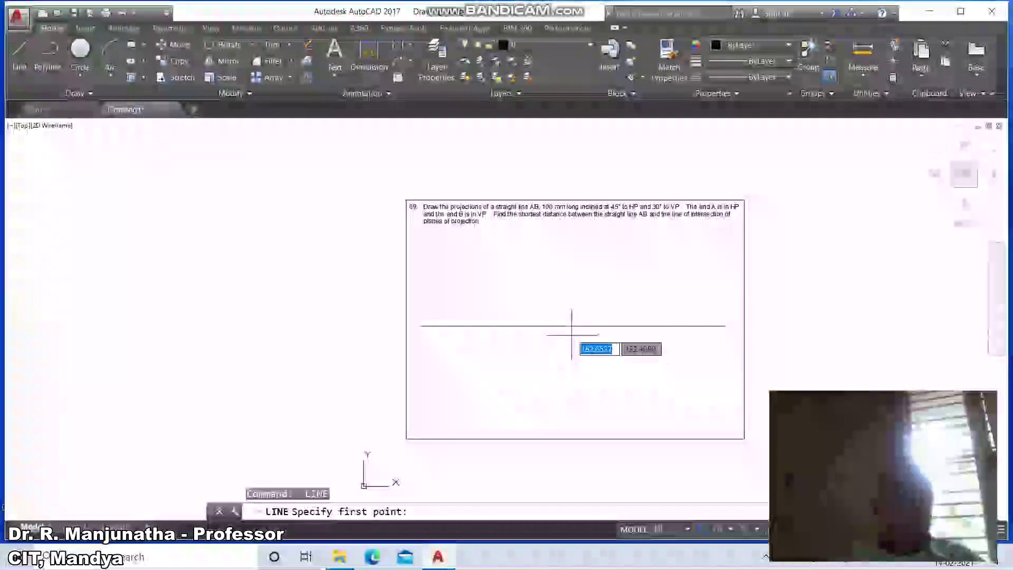
click(576, 239)
click(581, 431)
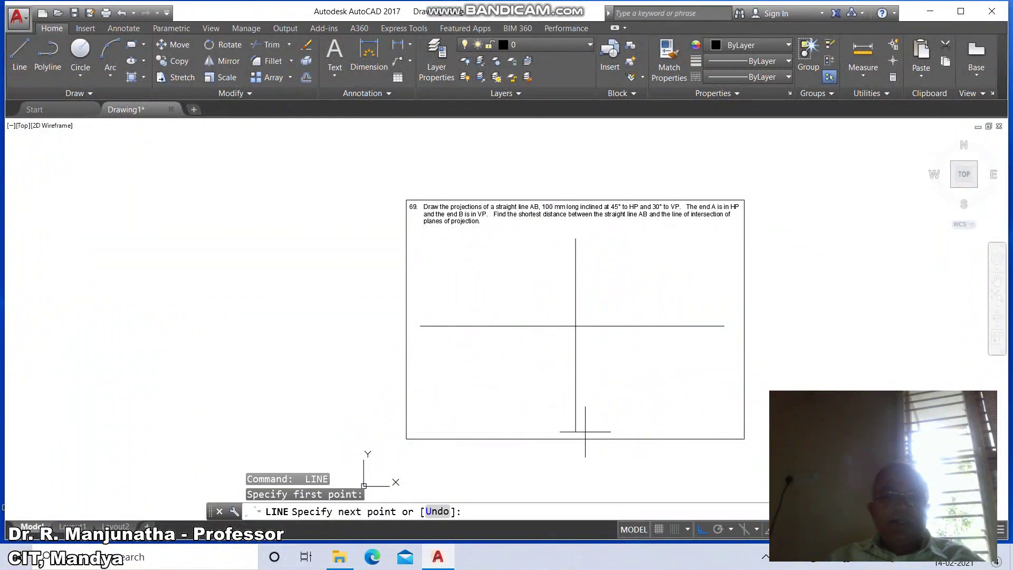
key(Return)
Step: Draw a 100 mm line at -150° from a point on the horizontal reference line, left of the vertical line
text(l)
key(Return)
text(NEA)
key(Return)
click(528, 326)
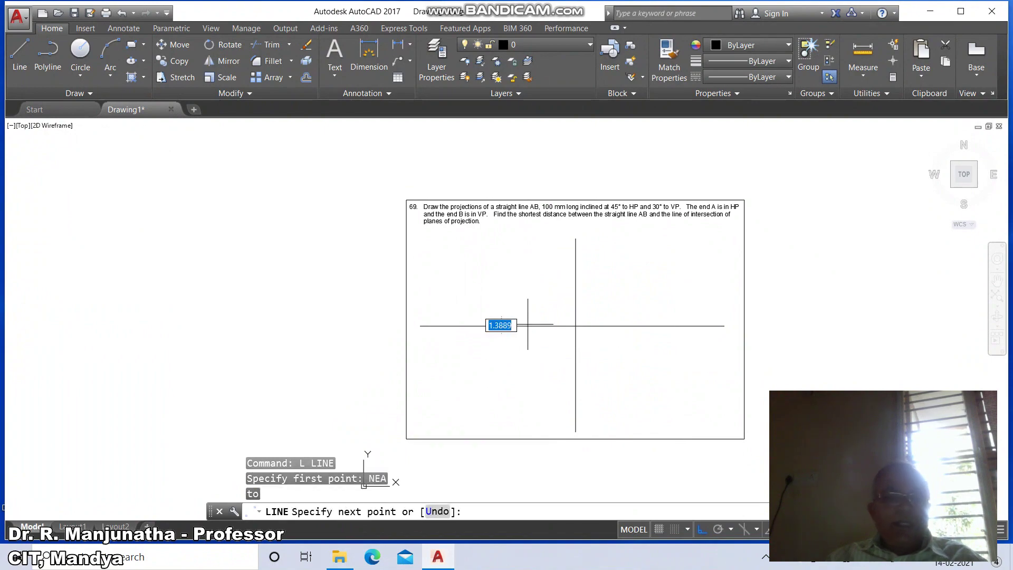
text(100)
key(Tab)
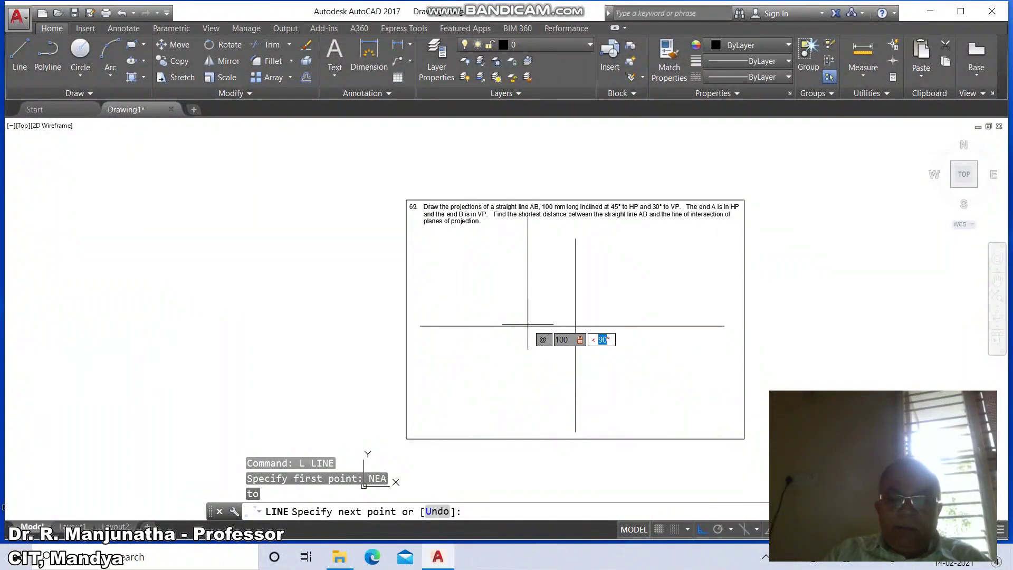
key(Return)
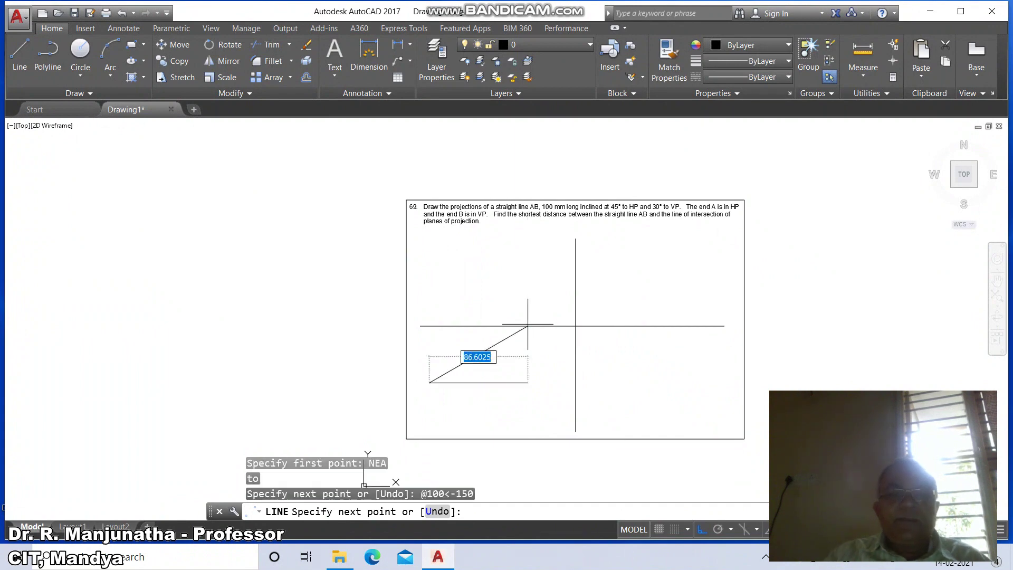
key(Return)
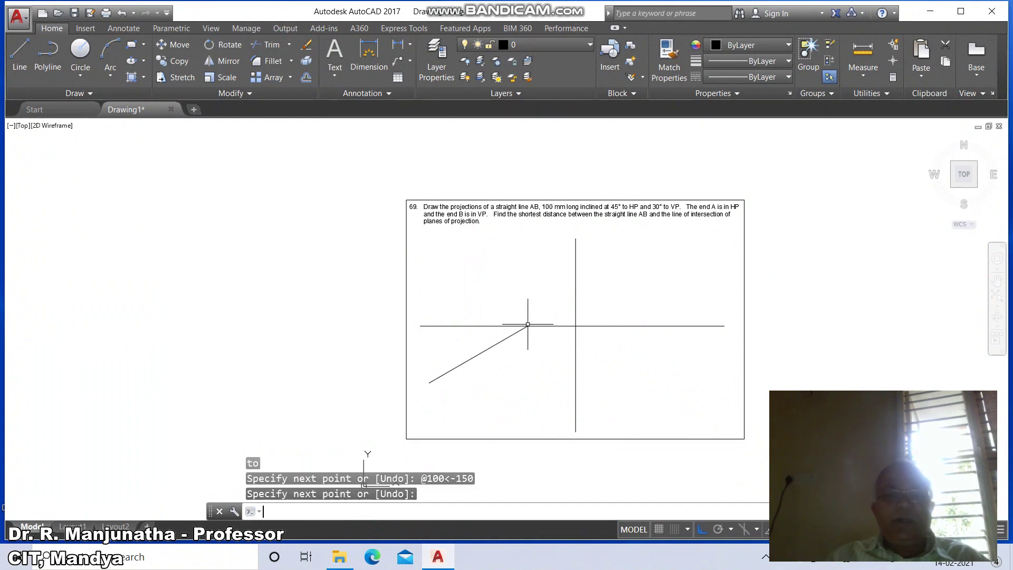
Step: Move the inclined 100 mm line about 19 mm to the right along the horizontal reference line
text(M)
key(Return)
click(508, 335)
key(Return)
click(499, 393)
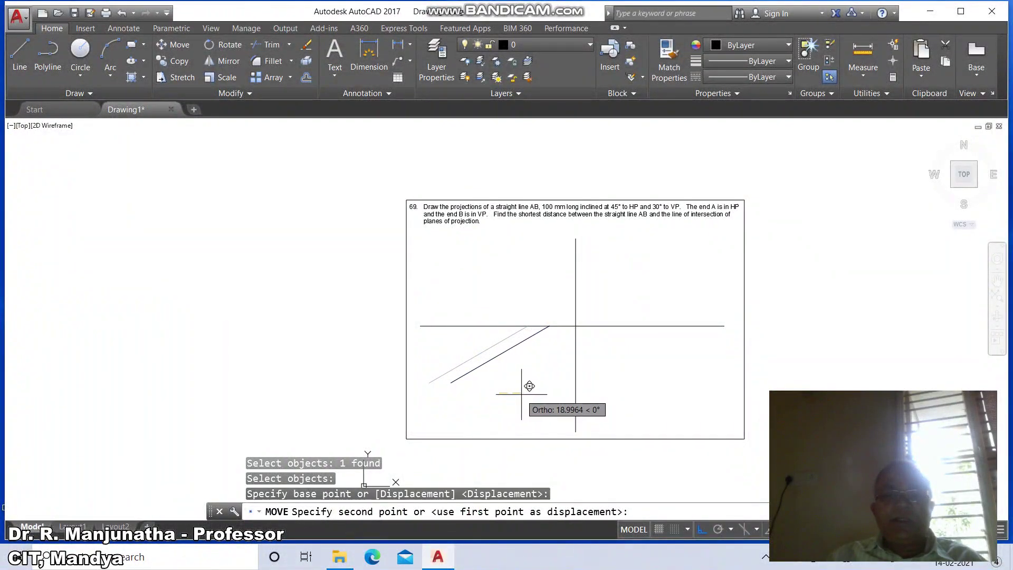
click(520, 393)
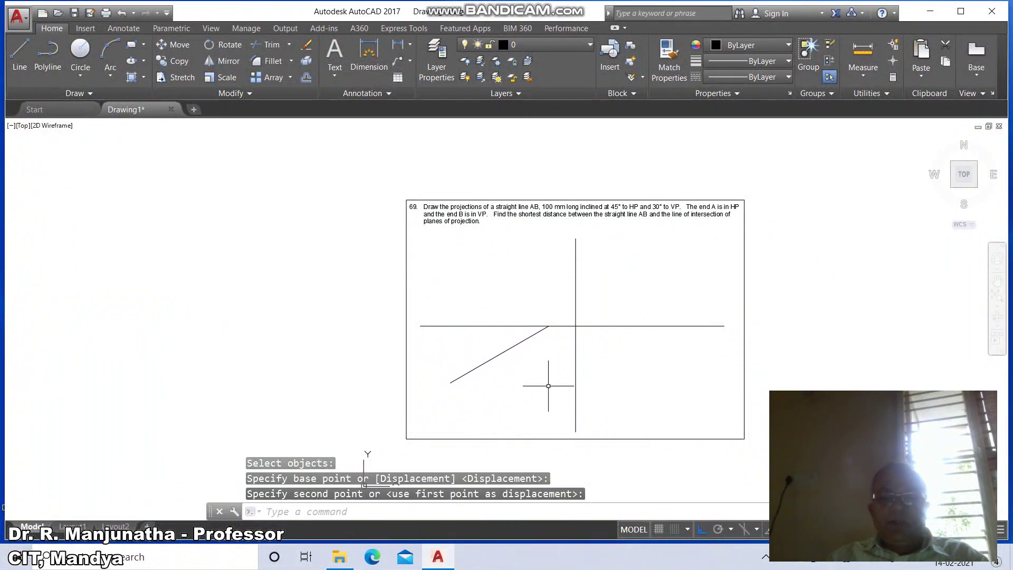
Step: Draw a line from the inclined line's lower end perpendicular up to the horizontal reference line
text(l)
key(Return)
text(EN)
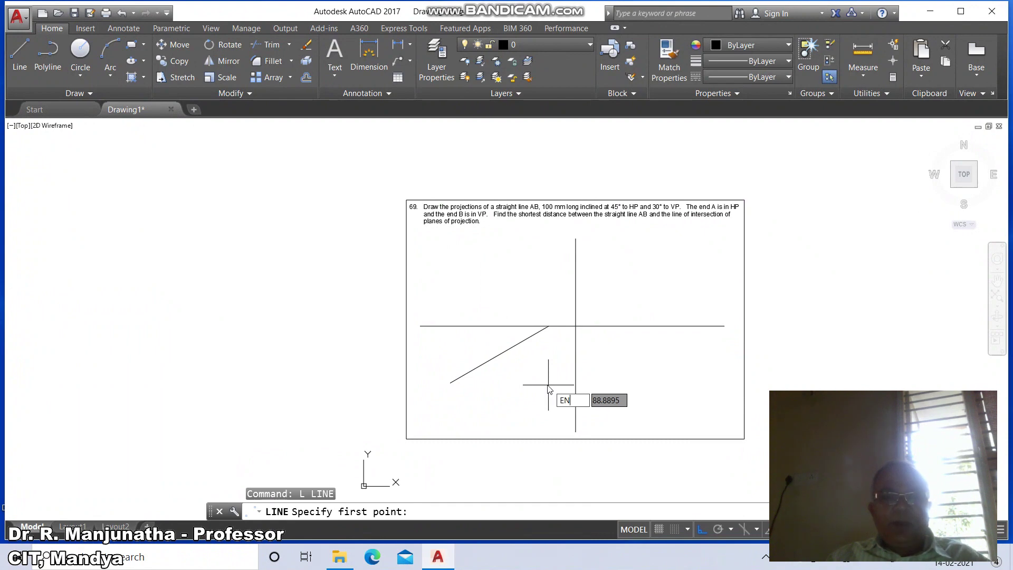
text(D)
key(Return)
click(450, 382)
text(PER)
key(Return)
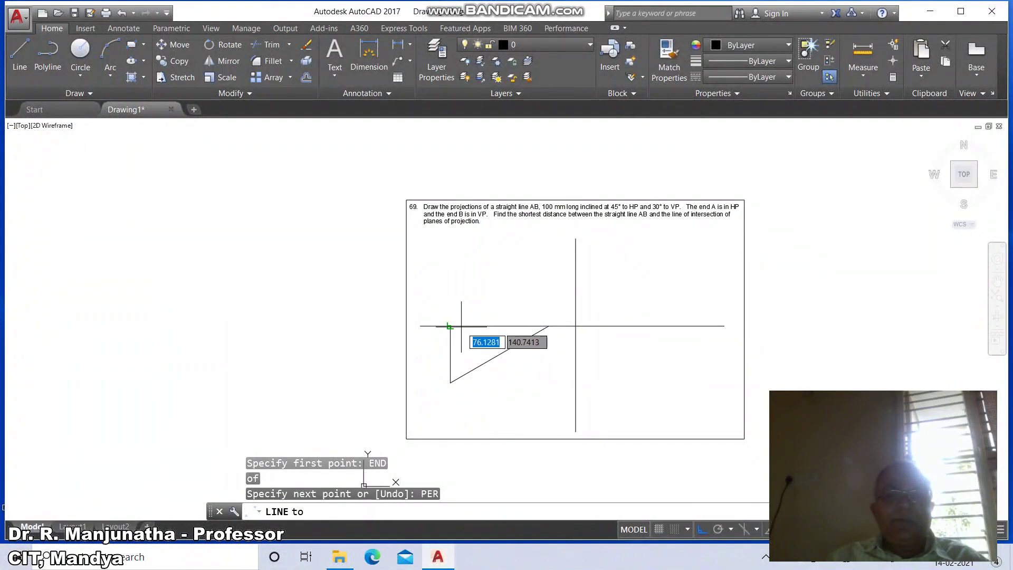
click(450, 327)
Step: Continue with a 100 mm line at 45°, and from its upper end a horizontal line leftward to near the left border
text(@)
key(Tab)
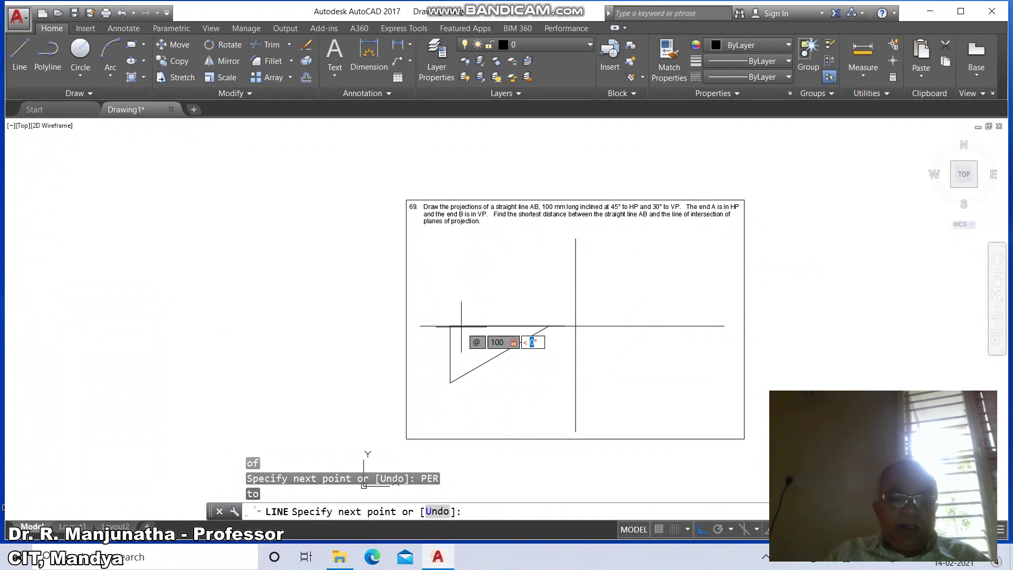
text(45)
key(Return)
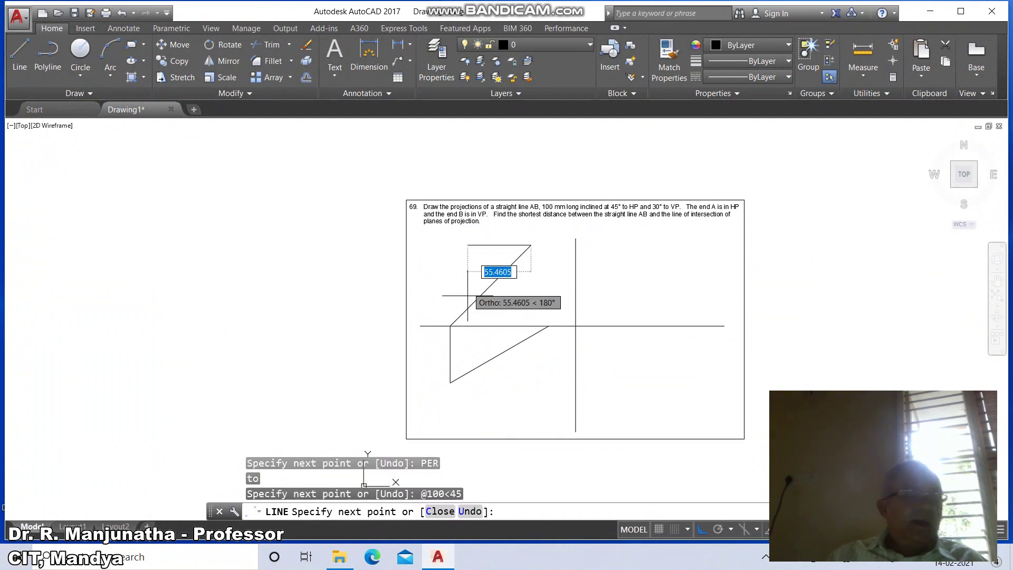
click(414, 246)
key(Return)
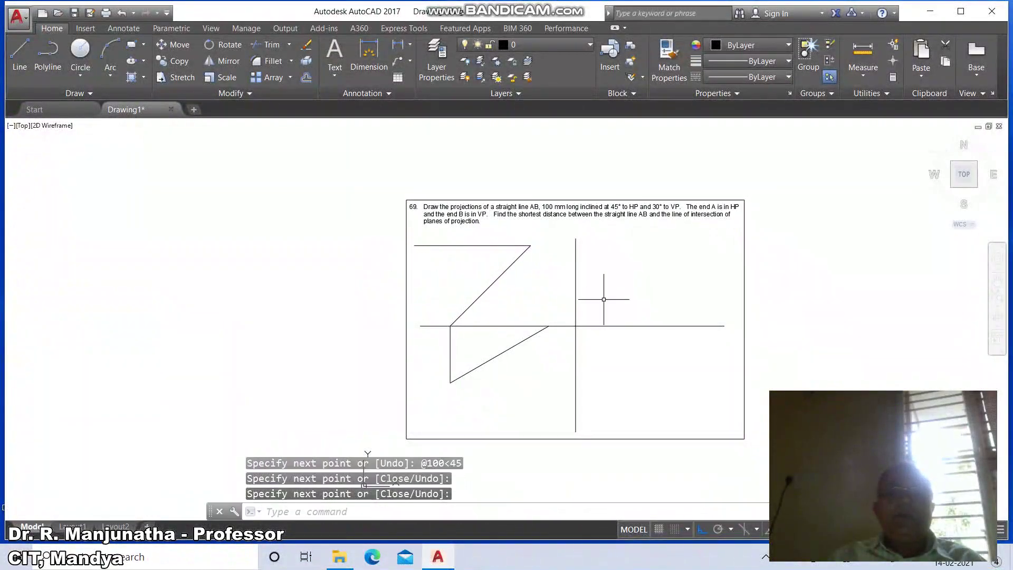
Step: Extend the upper horizontal line to the sheet's right border
text(ex)
key(Return)
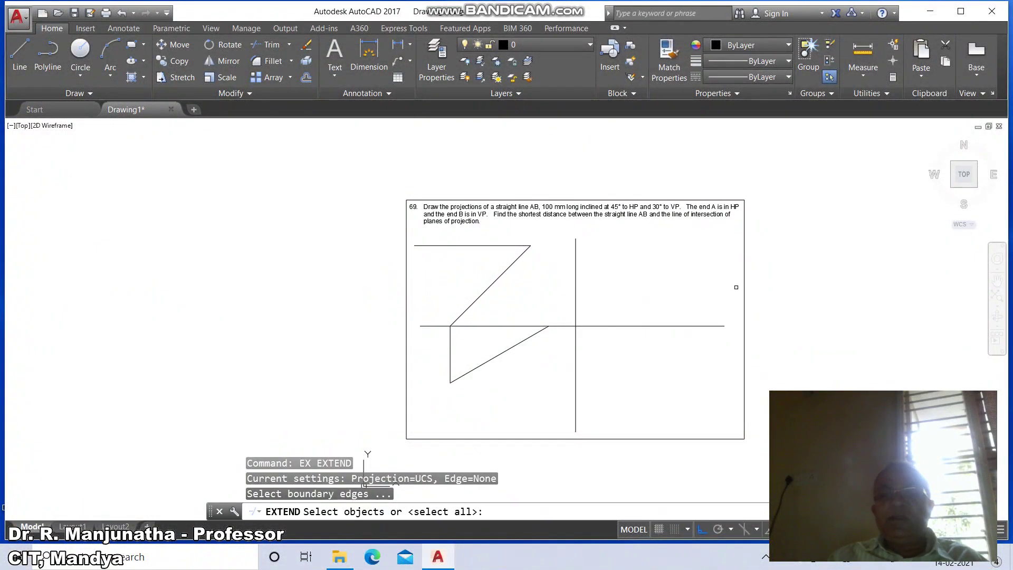
click(745, 278)
key(Return)
click(527, 246)
key(Return)
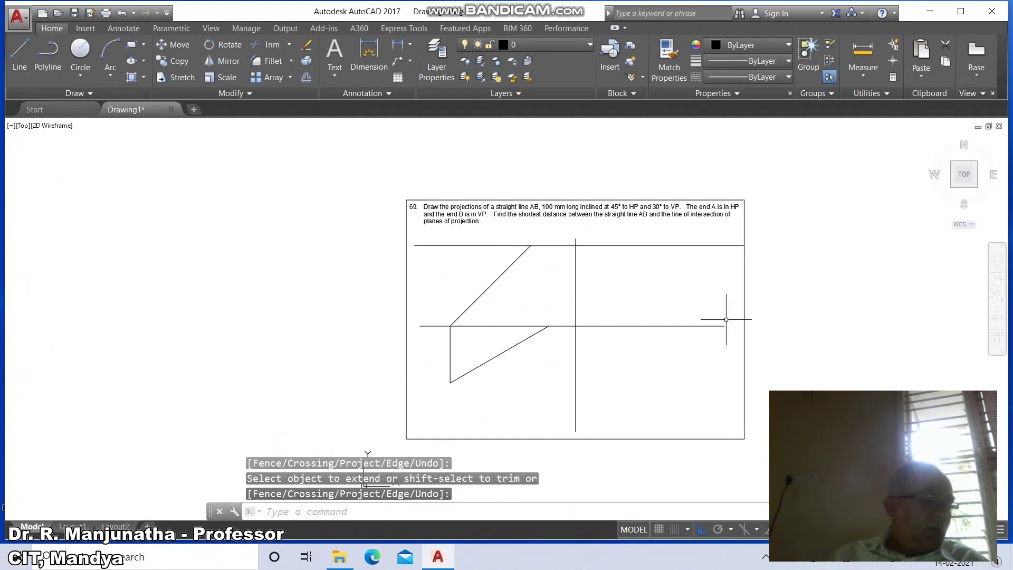
Step: Draw a horizontal line from the lower end of the 30° inclined line rightward, well past the vertical reference line
text(l)
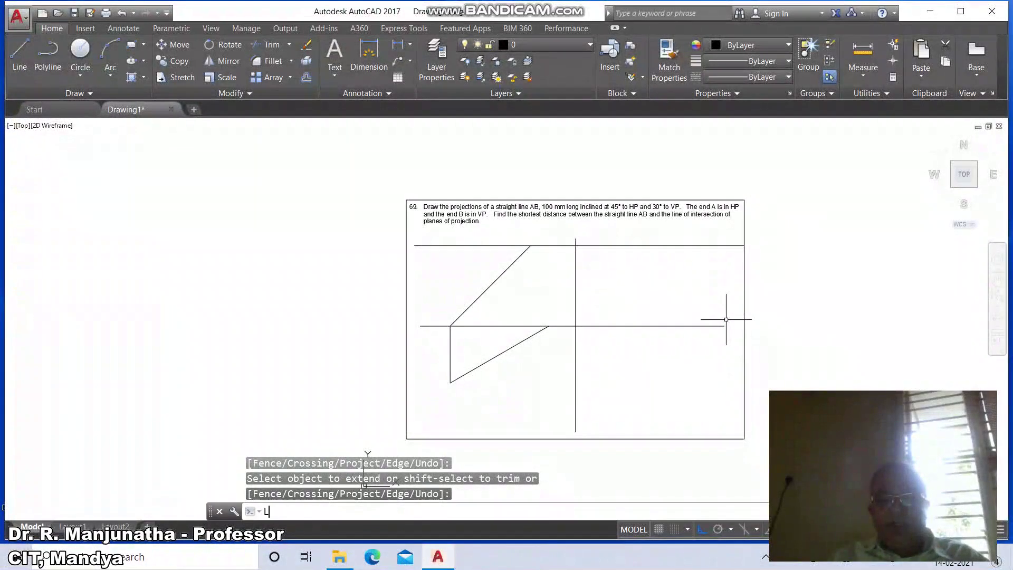
key(Return)
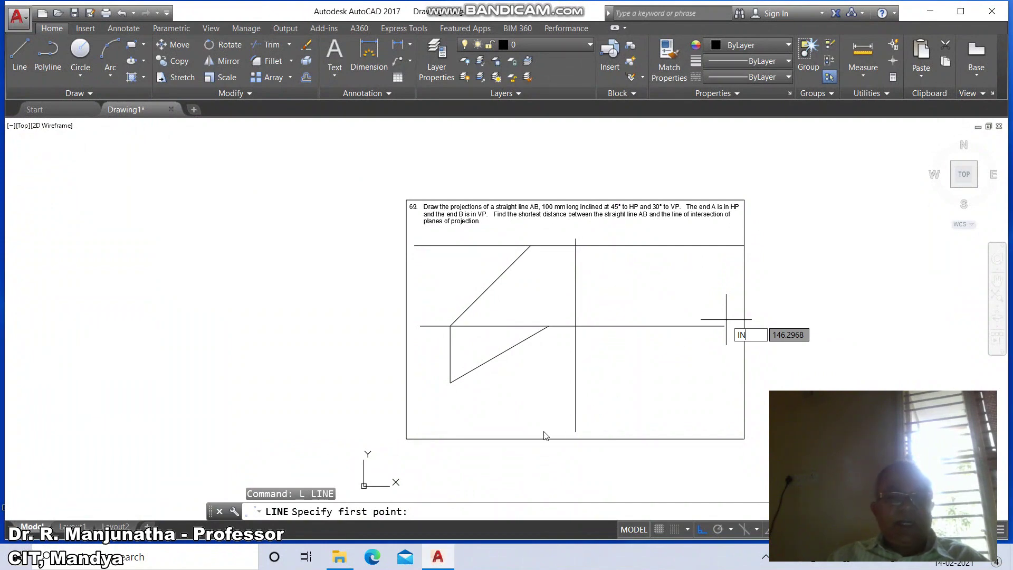
text(INT)
key(Return)
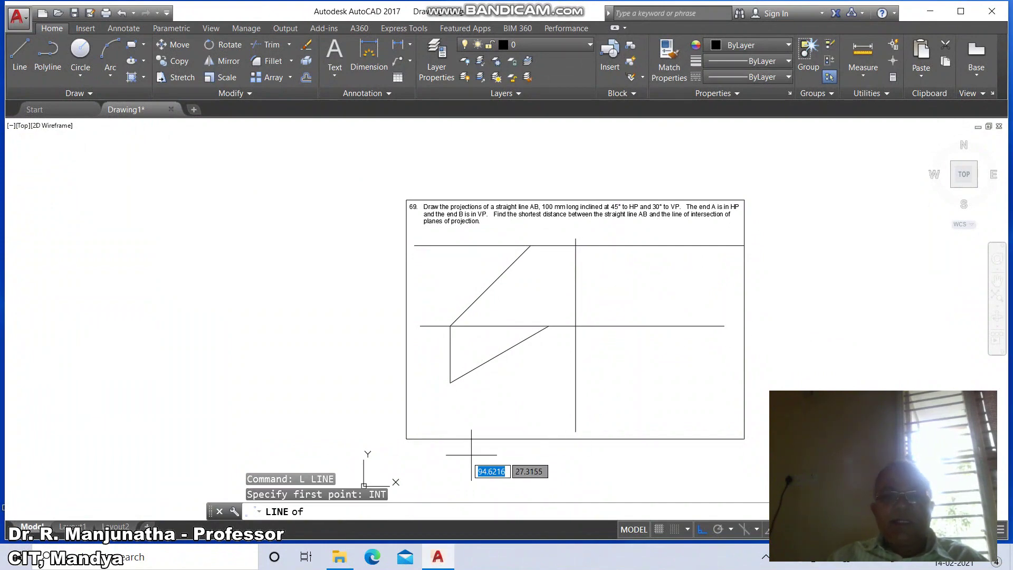
click(451, 381)
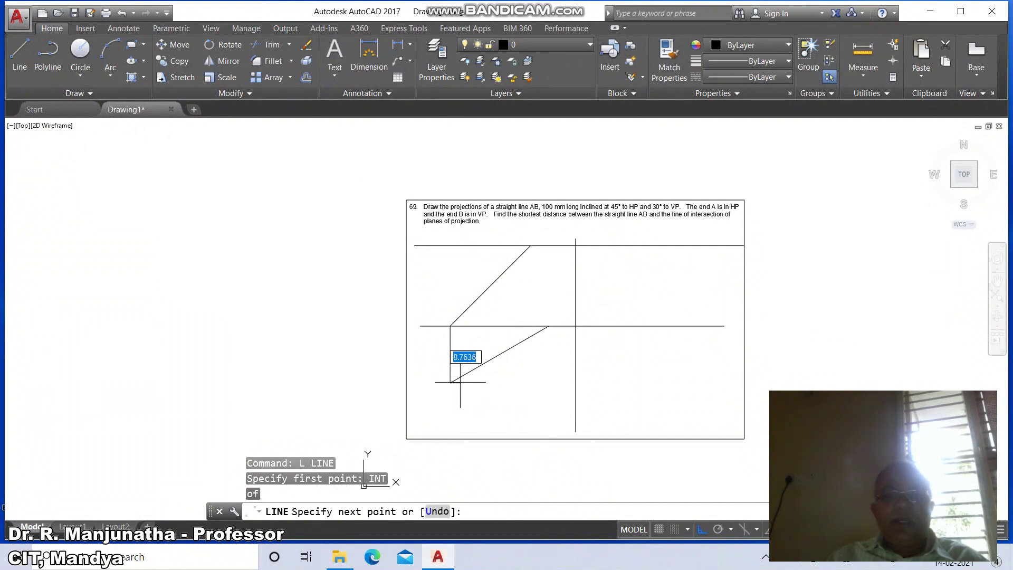
click(669, 389)
key(Return)
Step: Draw a vertical projector from the upper end of the 45° line, perpendicular to the lower horizontal line
key(Return)
text(I)
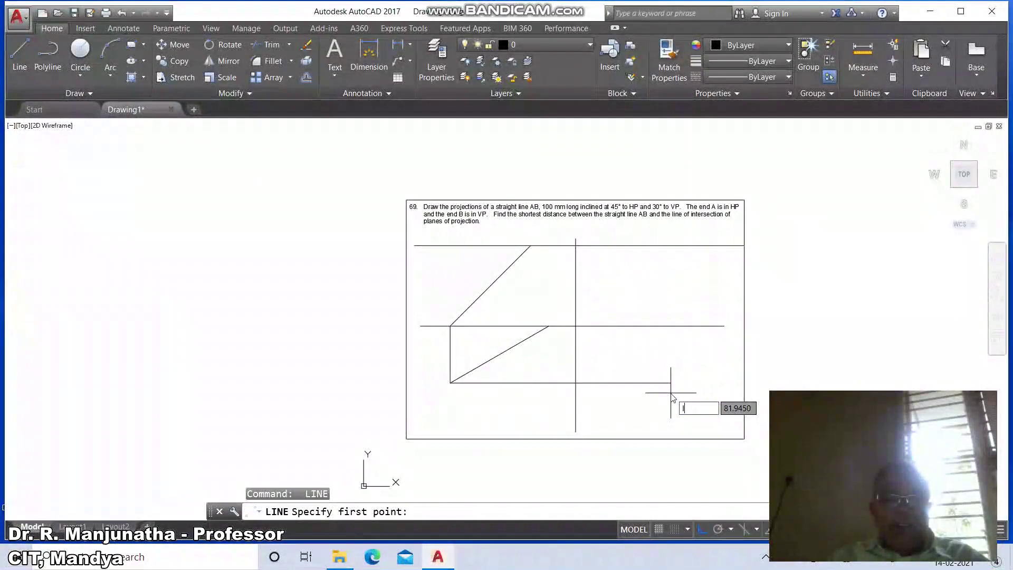
text(NT)
key(Return)
click(529, 246)
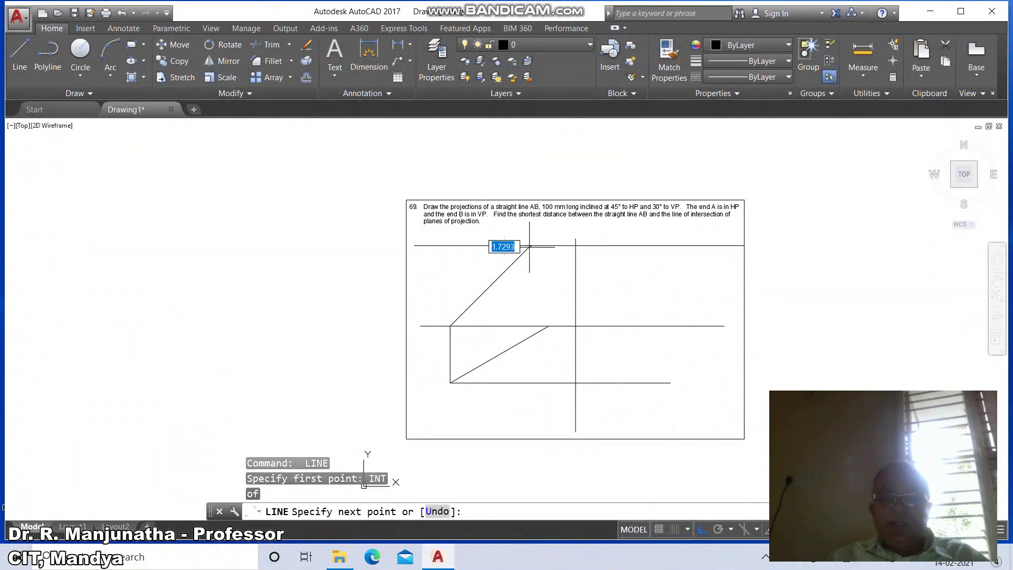
text(PER)
key(Return)
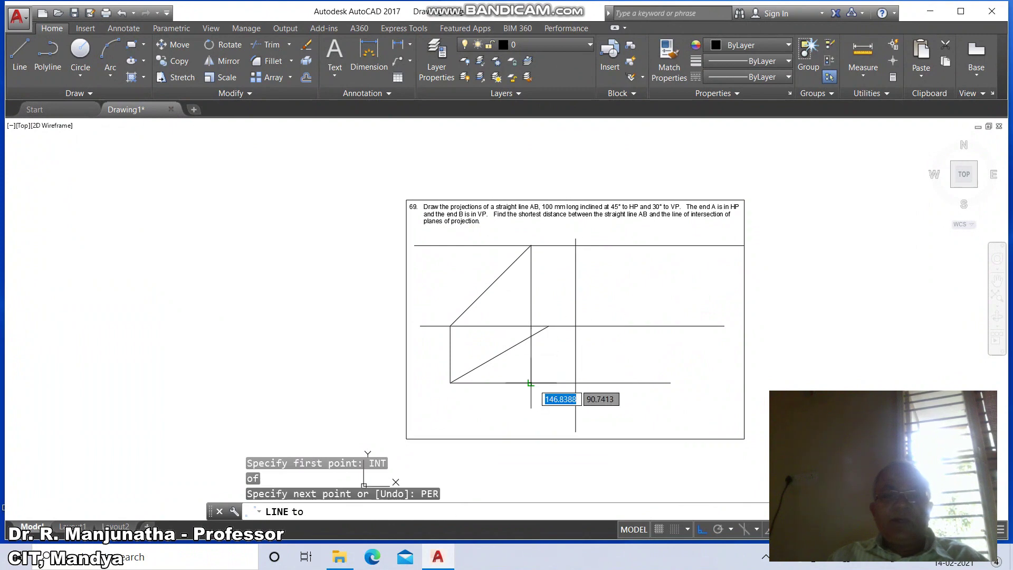
click(531, 380)
key(Return)
Step: Fillet the lower horizontal line and the vertical projector into a sharp corner, removing the excess on the right
text(F)
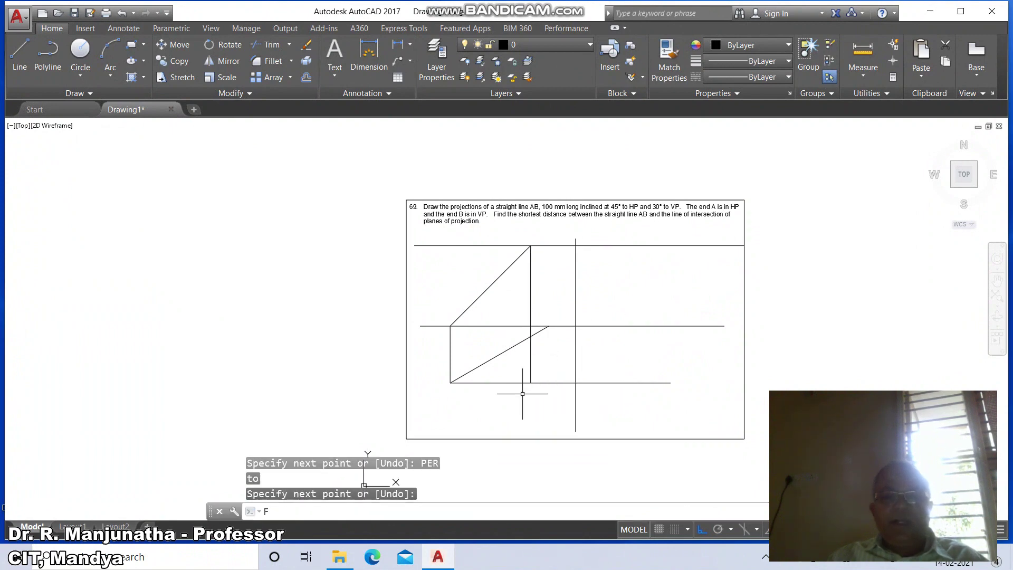
key(Return)
click(528, 382)
click(528, 373)
Step: Draw a circle centred on the lower end of the 30° line, with its radius reaching the projector's lower corner
text(c)
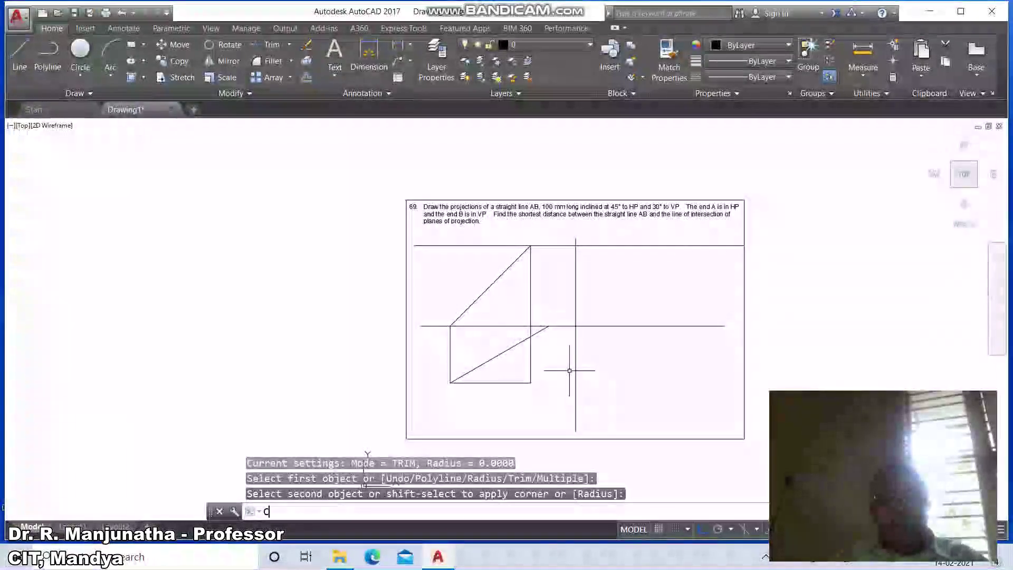
key(Return)
text(INT)
key(Return)
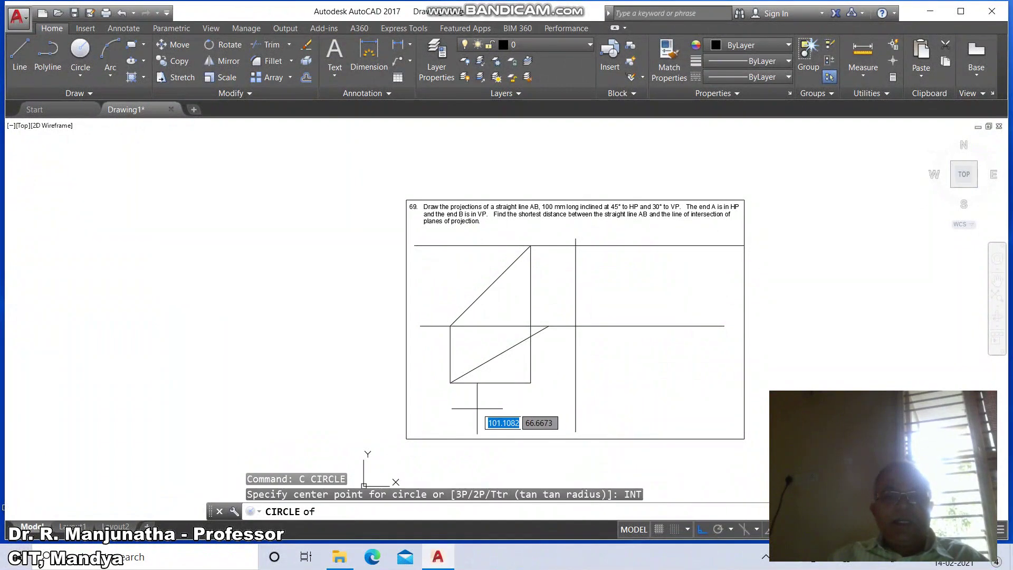
click(449, 383)
text(INT)
key(Return)
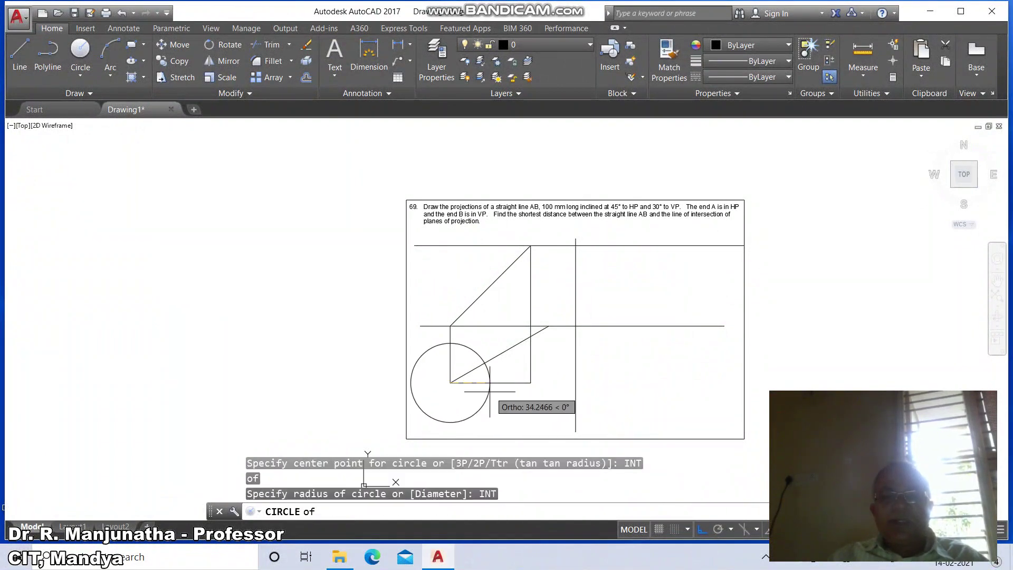
click(531, 378)
Step: Draw a line from the circle's centre to the circle's right intersection with the horizontal reference line
text(l)
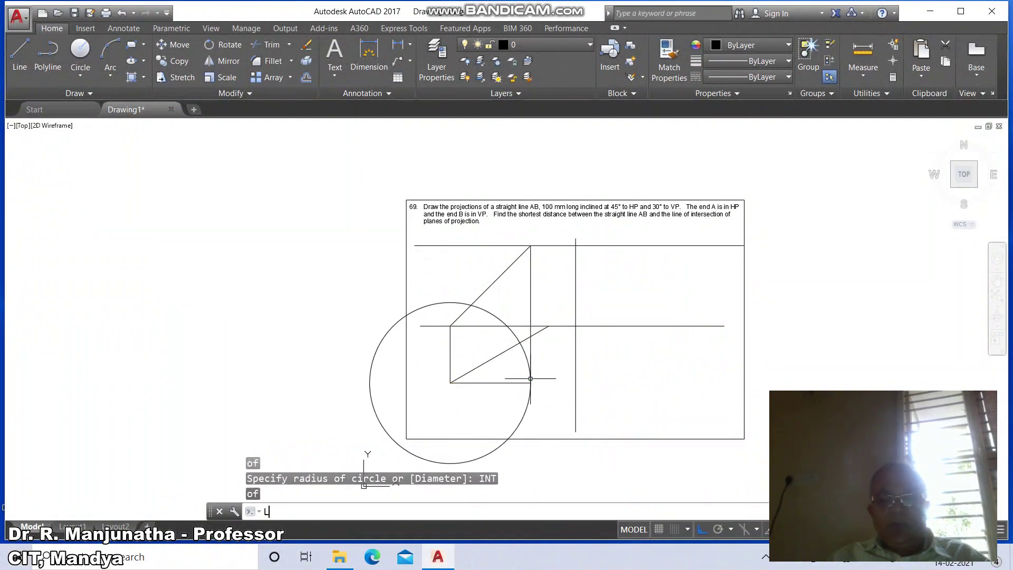
key(Return)
text(INT)
key(Return)
click(451, 383)
text(INT)
key(Return)
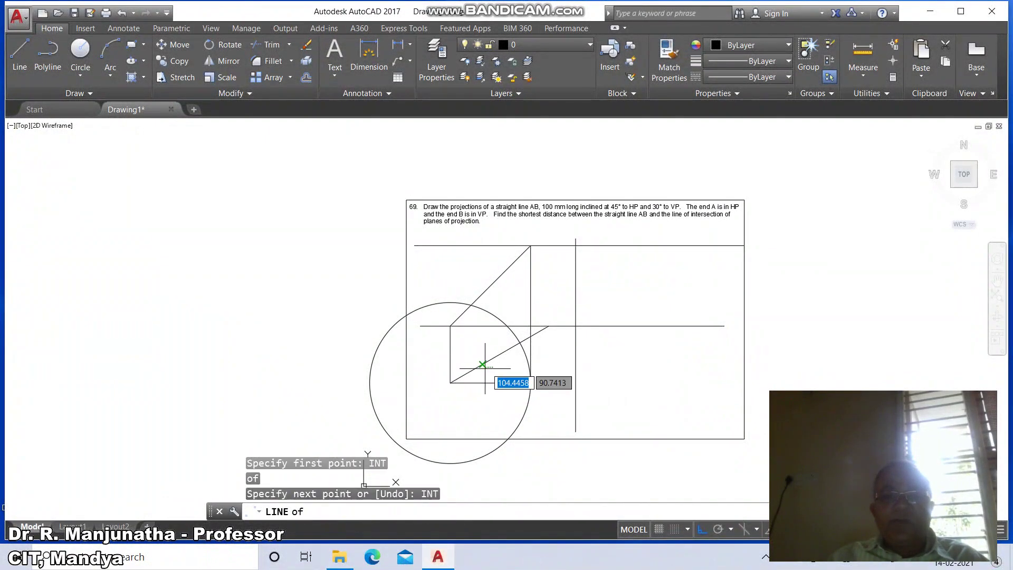
click(506, 326)
key(Return)
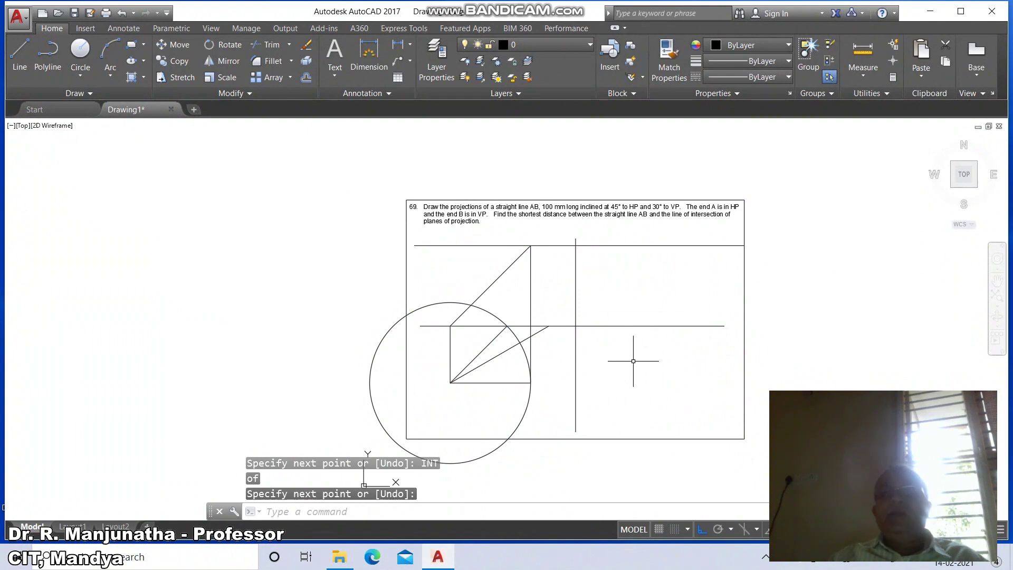
Step: Trim the circle to the arc between the new inclined line and the lower horizontal line
text(tr)
key(Return)
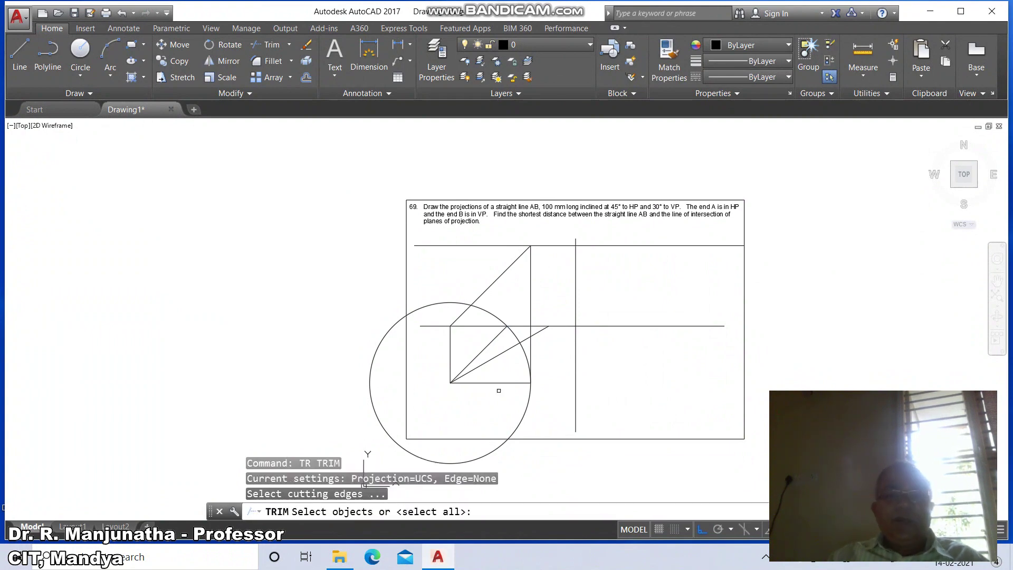
click(472, 361)
click(479, 383)
key(Return)
click(527, 407)
key(Return)
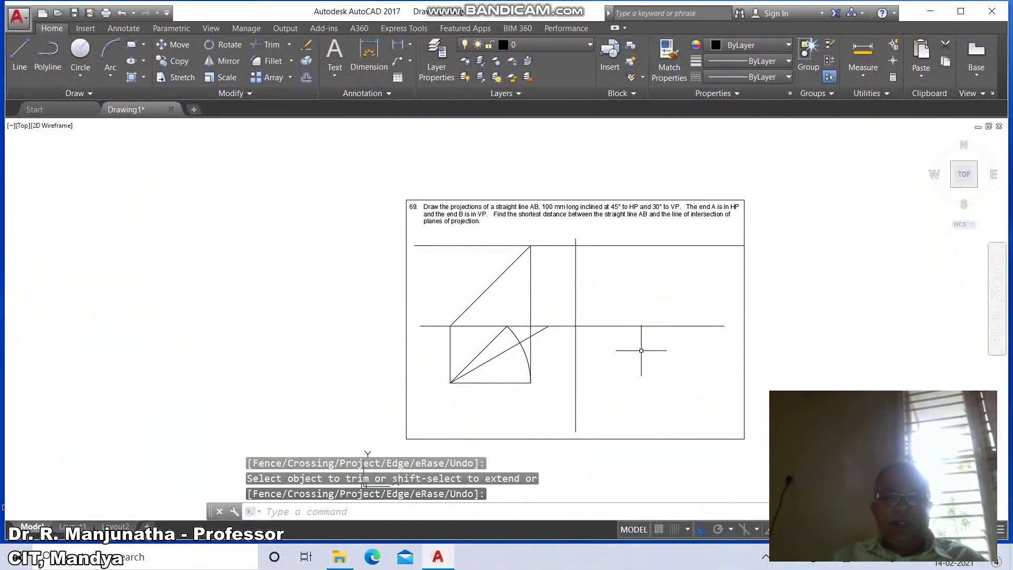
Step: Draw a circle centred on the 45° line's lower end, passing through the 30° line's end on the reference line
text(c)
key(Return)
text(INT)
key(Return)
click(450, 326)
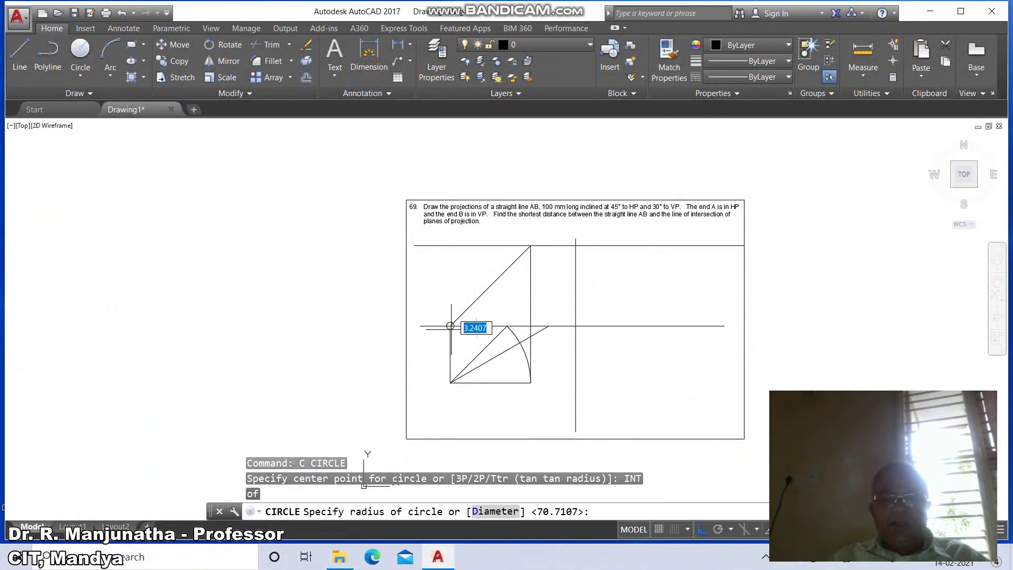
text(INT)
key(Return)
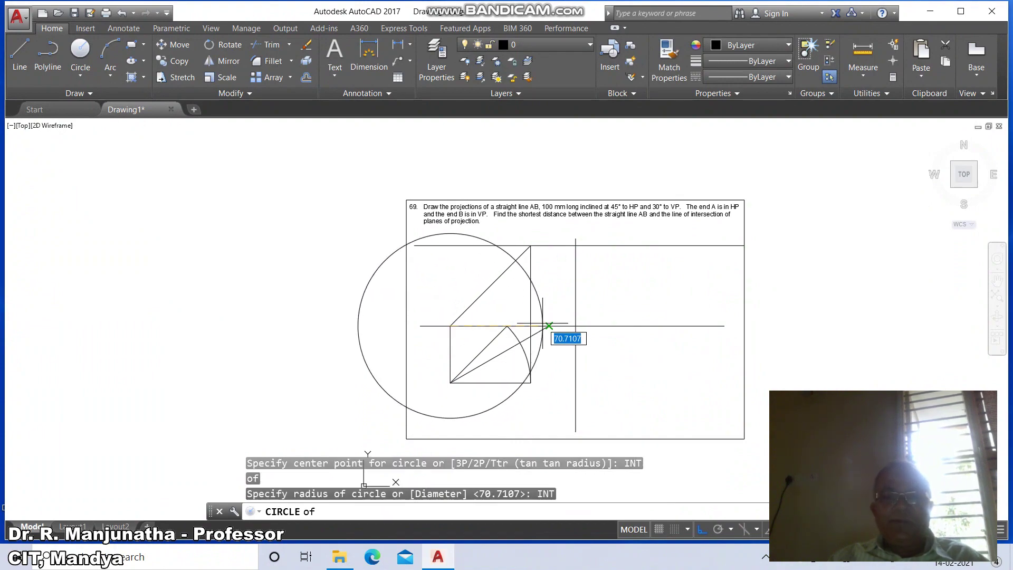
click(548, 325)
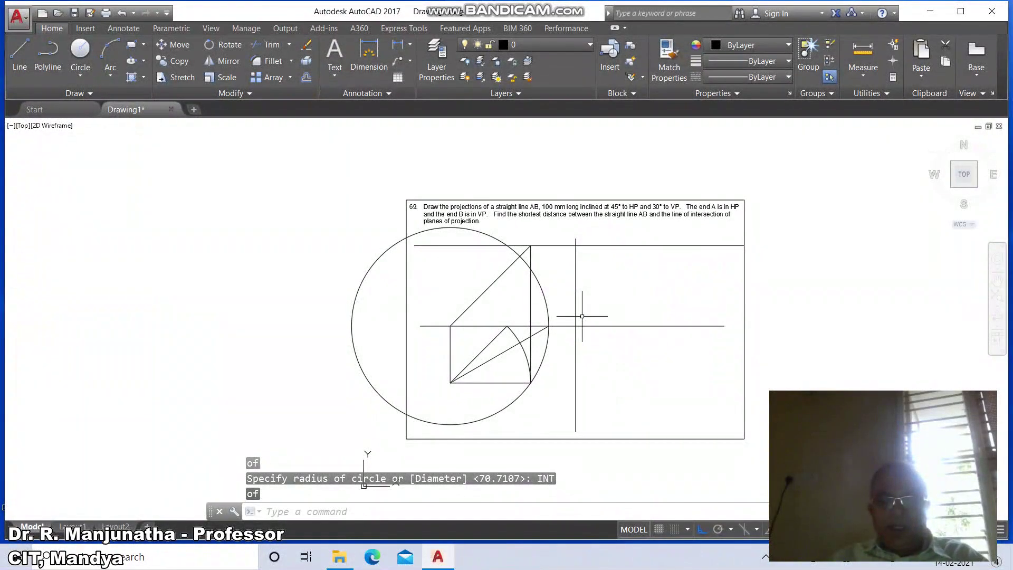
Step: Draw a line from the large circle's centre to its right intersection with the upper horizontal line
text(L)
key(Return)
text(INT)
key(Return)
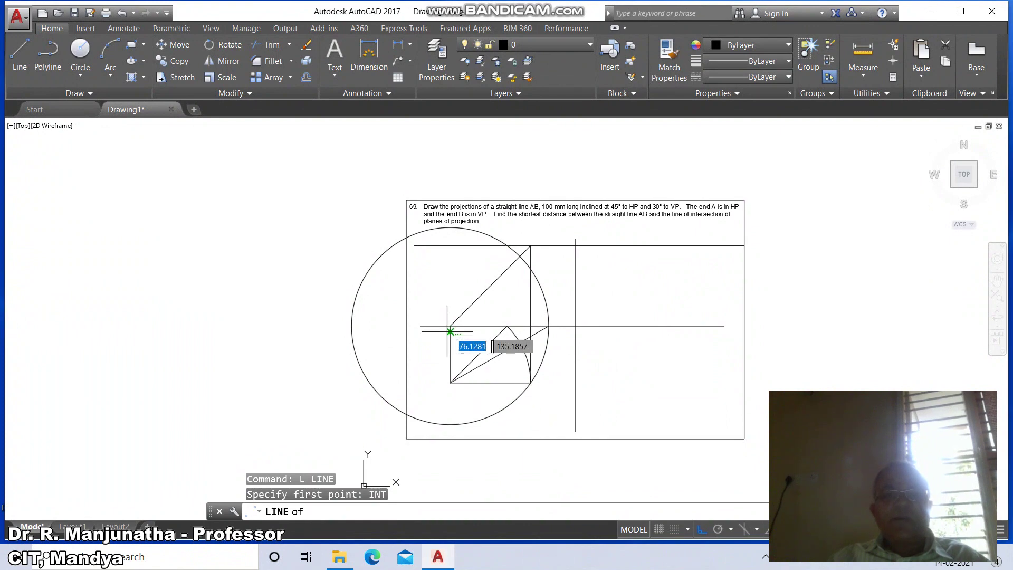
click(449, 327)
text(T)
key(Return)
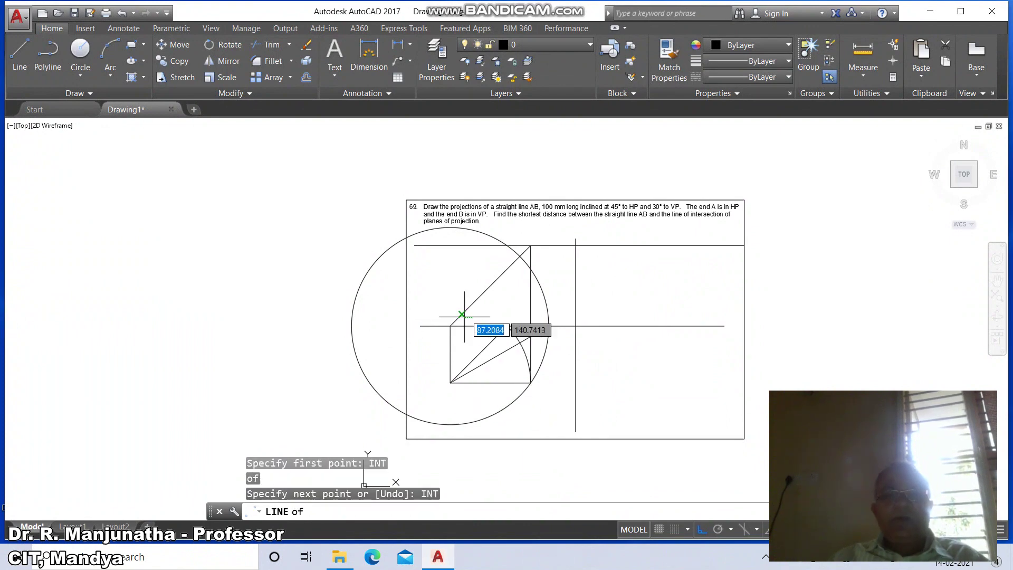
click(504, 245)
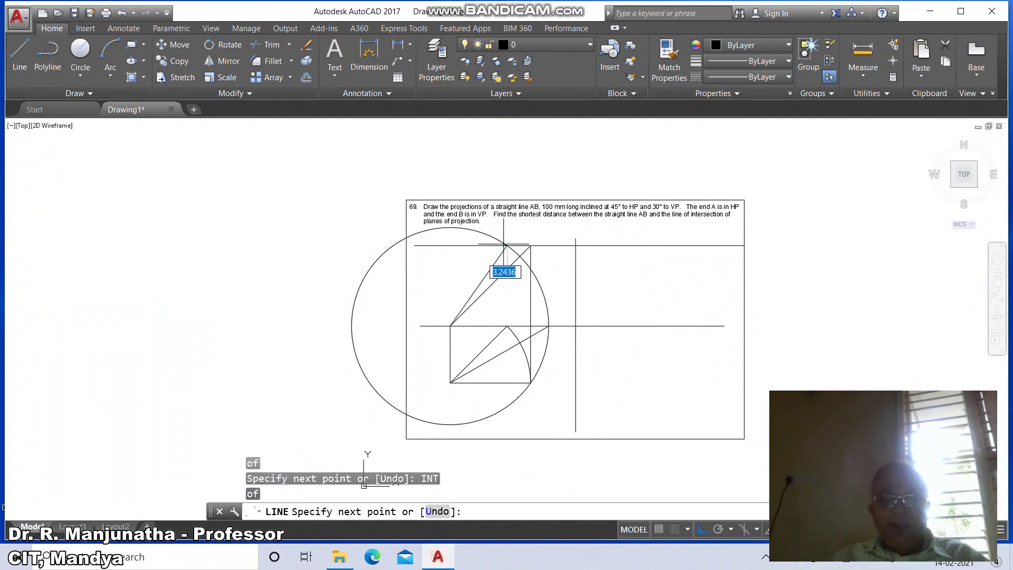
Step: Continue the line vertically down to the horizontal reference line and trim the large circle to the arc between the 30° line and the steep inclined line
key(Return)
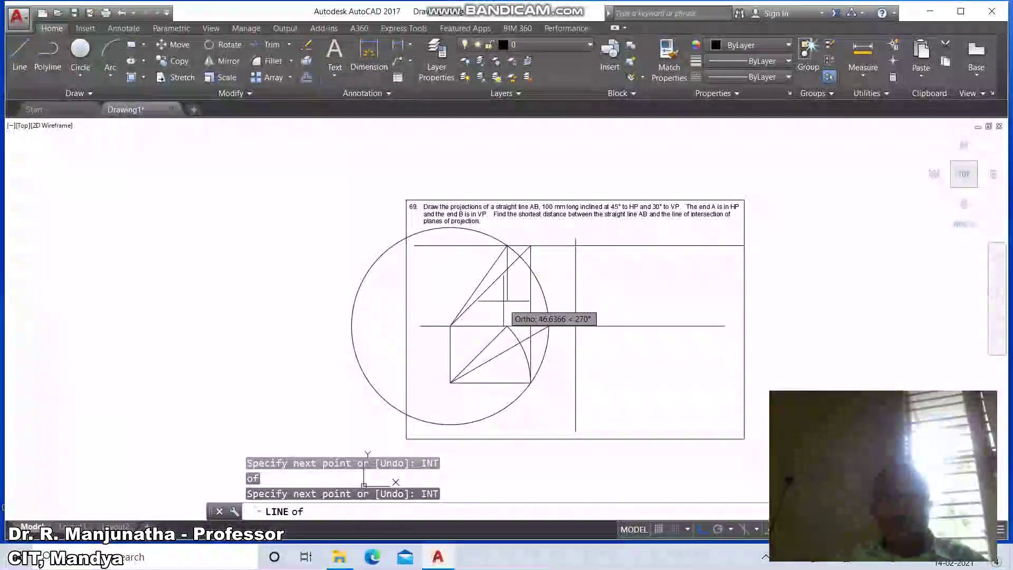
click(507, 327)
text(TR)
key(Return)
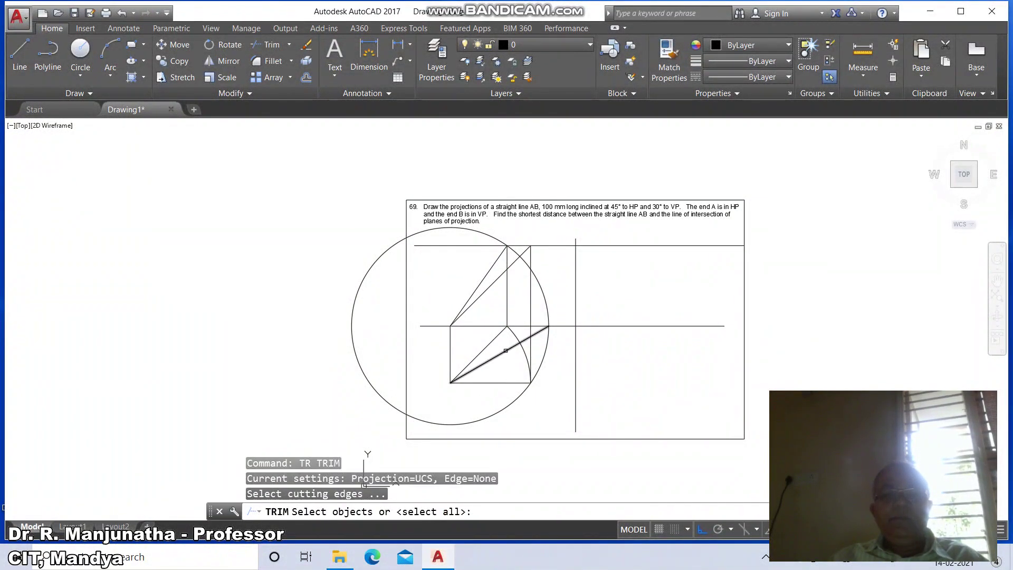
click(509, 348)
click(482, 278)
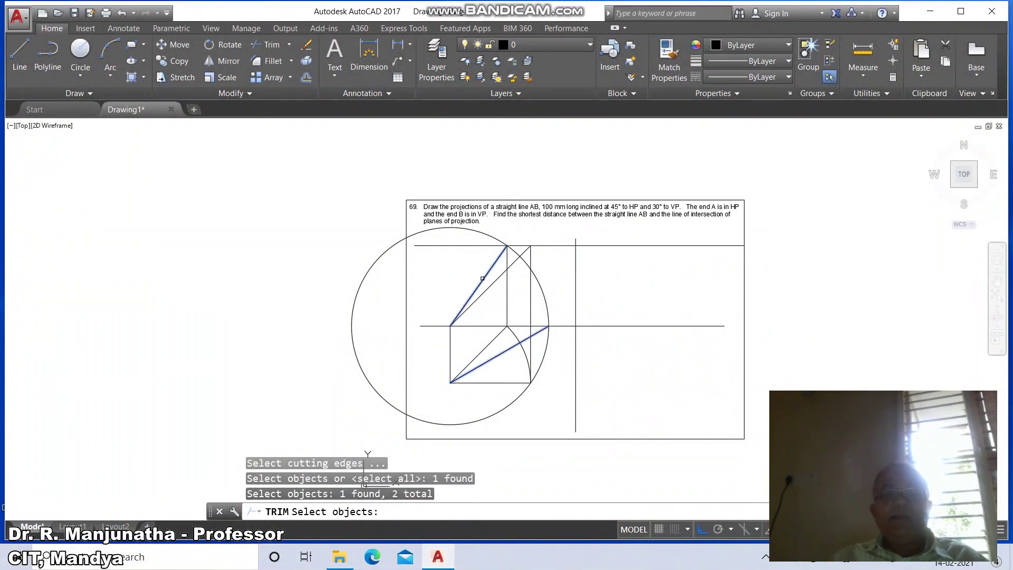
key(Return)
click(540, 359)
key(Return)
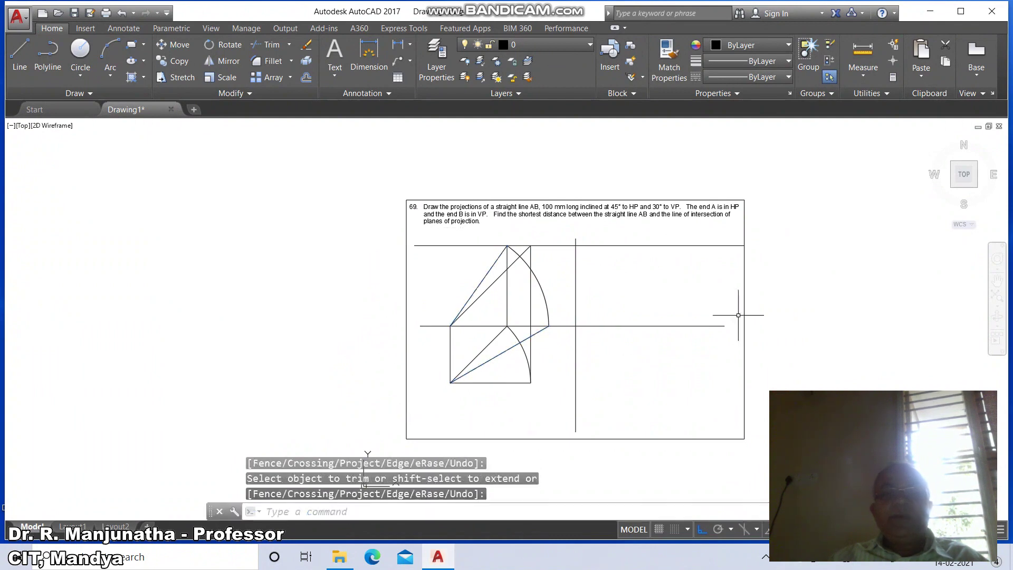
Step: Draw a 200 mm line at -45° from the intersection of the horizontal reference line and the tall vertical line
text(l)
key(Return)
text(INT)
key(Return)
click(575, 326)
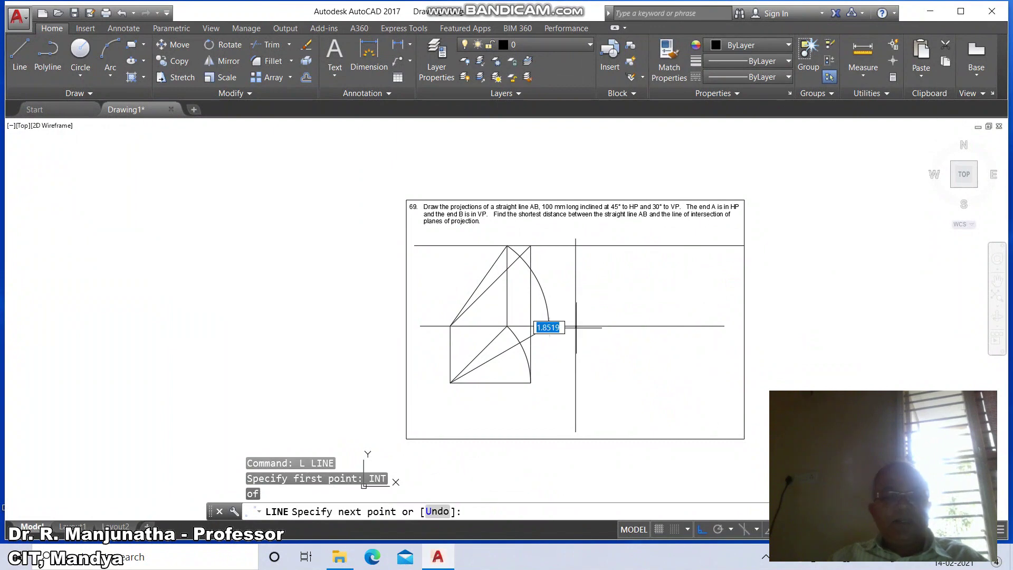
text(@200)
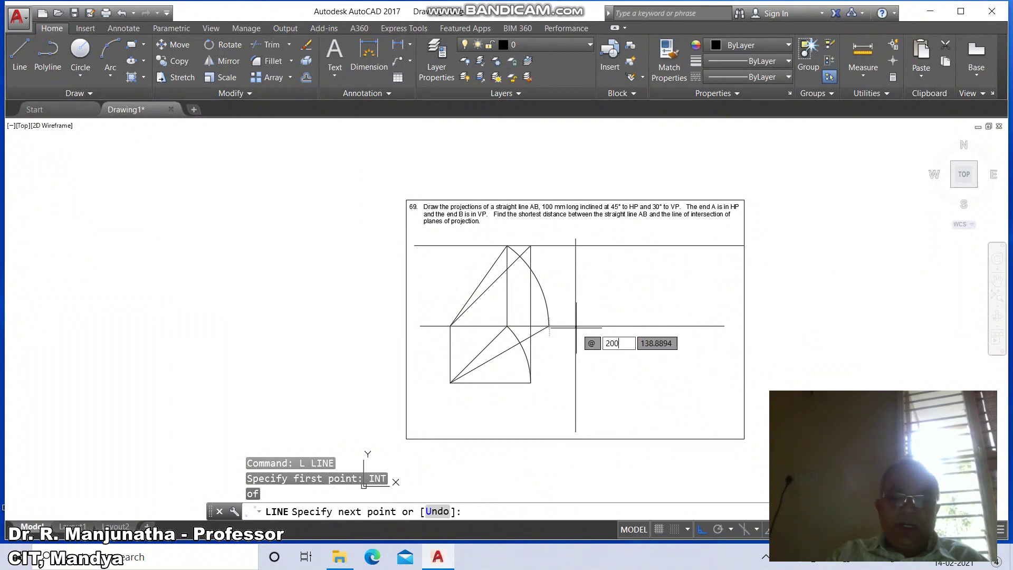
key(Tab)
text(-45)
key(Return)
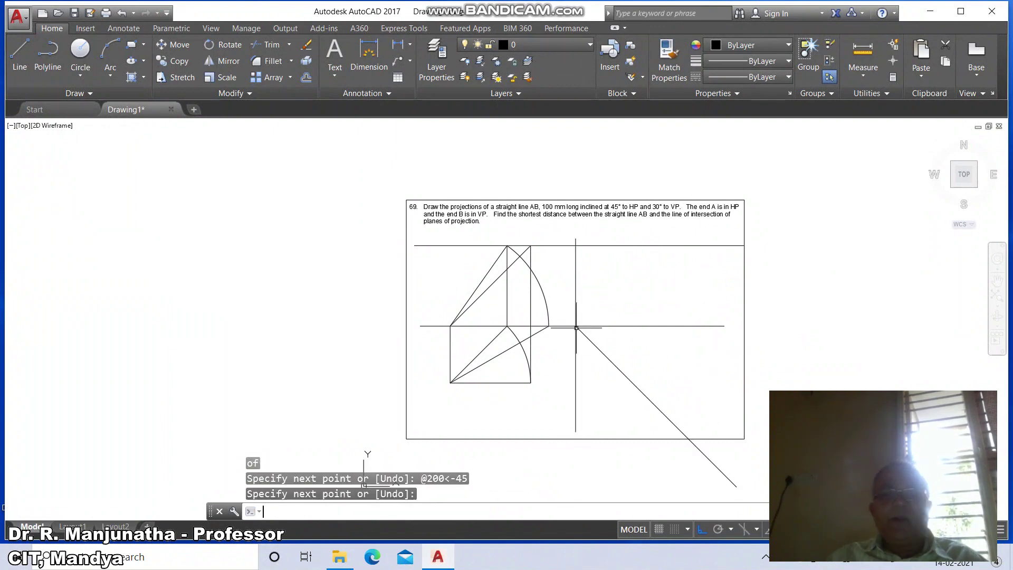
key(Return)
Step: Draw a horizontal line from the lower arc's bottom end rightward across the new -45° line
text(l)
key(Return)
text(int)
key(Return)
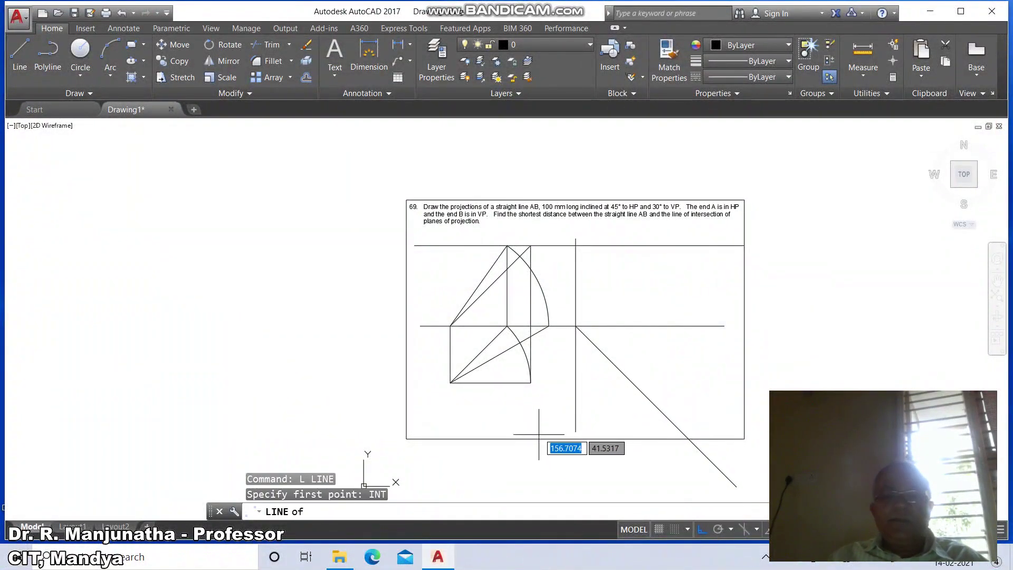
click(531, 382)
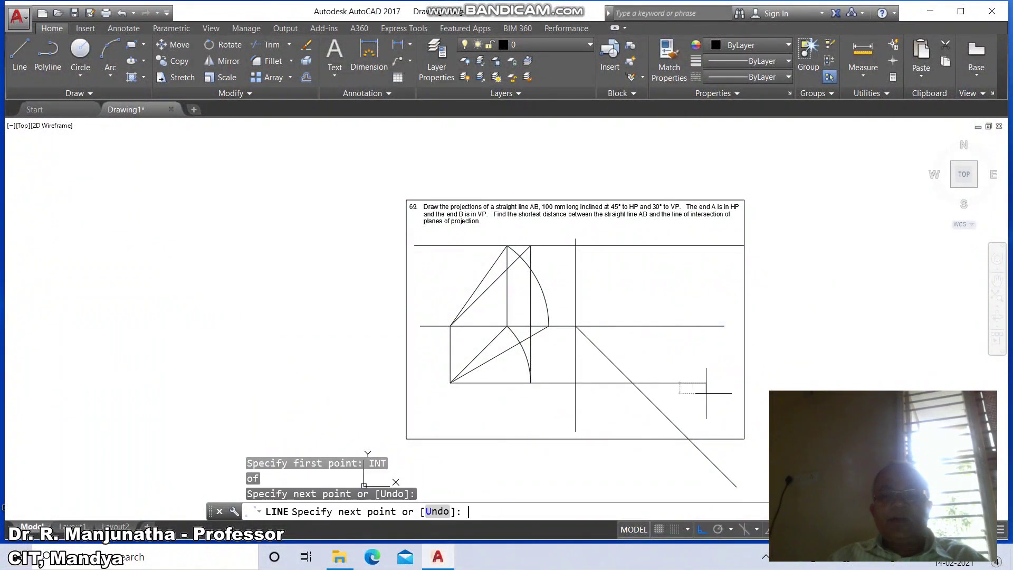
click(706, 393)
key(Return)
Step: Draw a line from the lower projector's intersection with the -45° line perpendicular to the horizontal reference line
key(Return)
text(int)
key(Return)
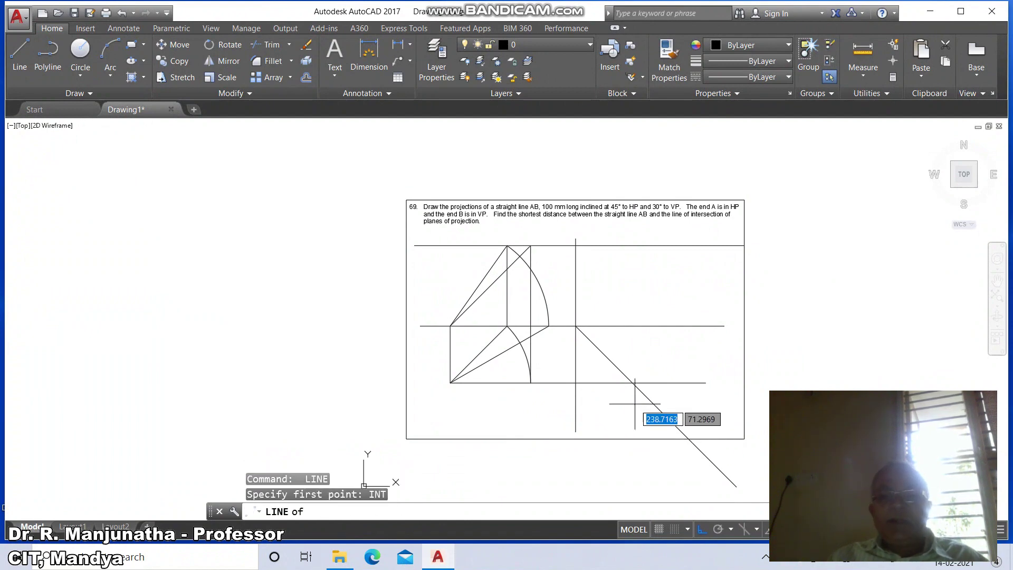
click(633, 383)
text(PE)
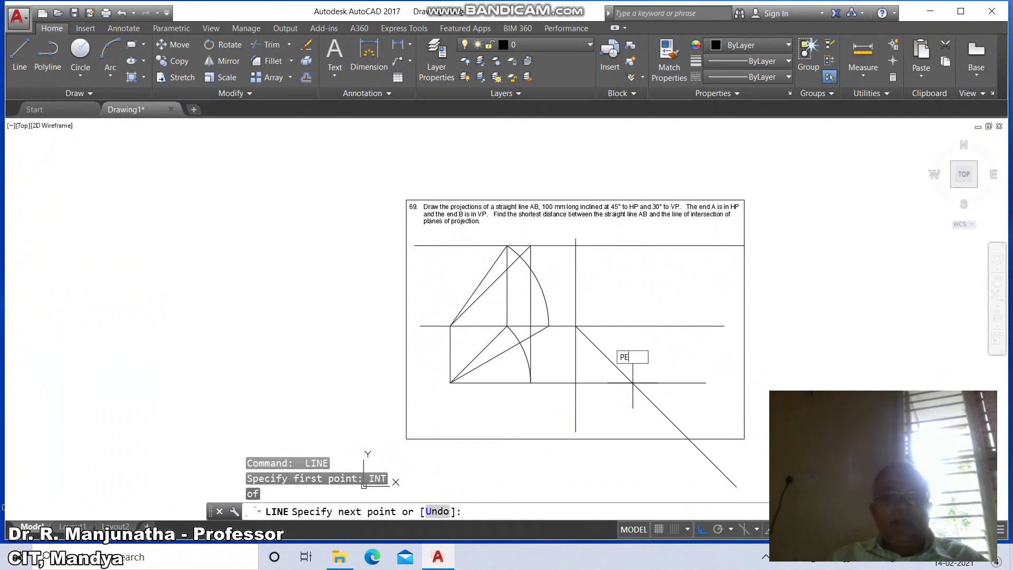
text(R)
key(Return)
click(633, 323)
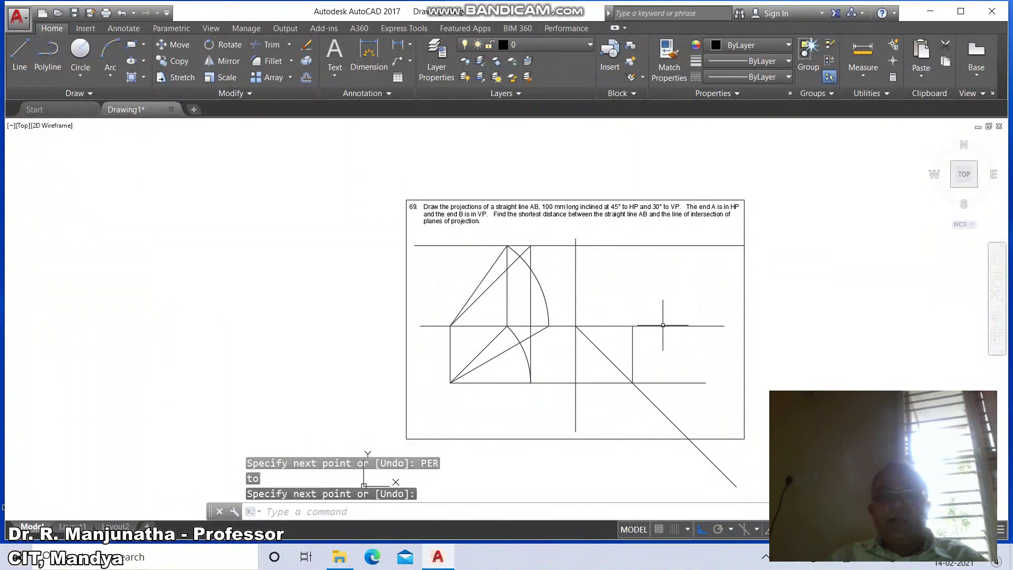
key(Return)
Step: Draw a line from the new projector's foot on the reference line to the intersection of the upper horizontal and tall vertical lines
key(Return)
text(INT)
key(Return)
click(632, 328)
text(INT)
key(Return)
click(576, 245)
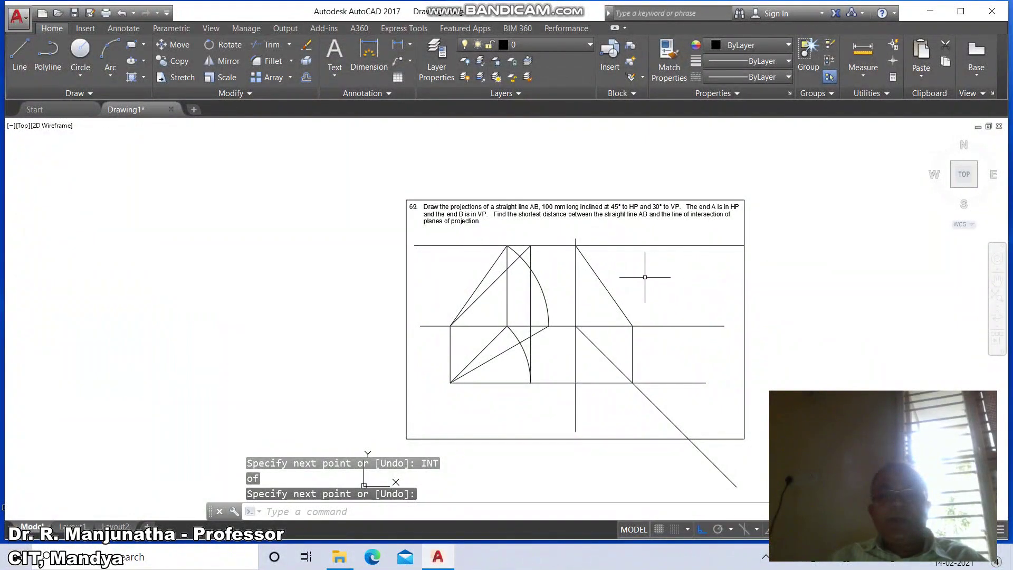
Step: Extend the tall vertical line to the sheet's top border, and break it off just below the problem text
text(EX)
key(Return)
click(585, 201)
key(Return)
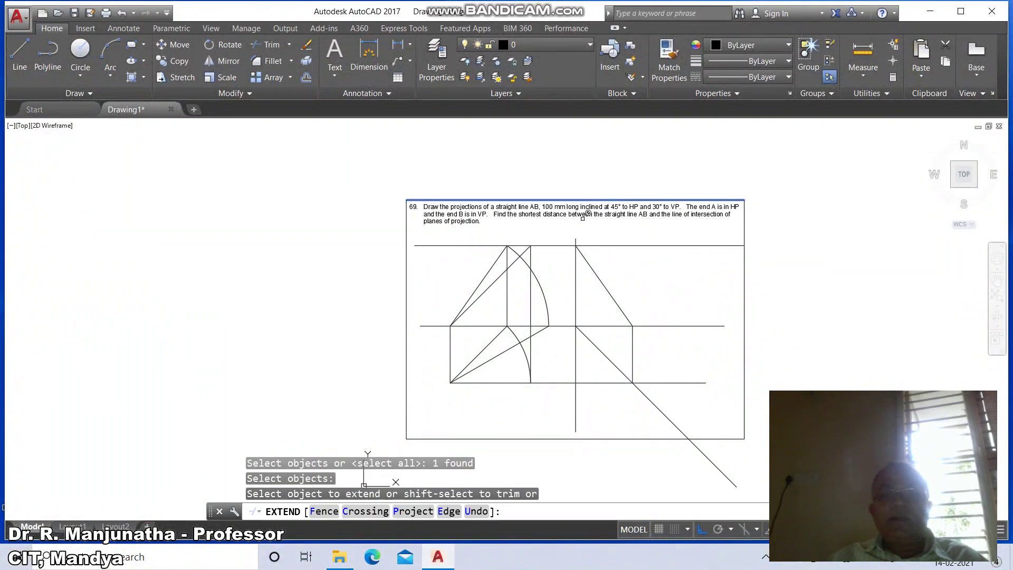
click(576, 238)
key(Return)
text(BR)
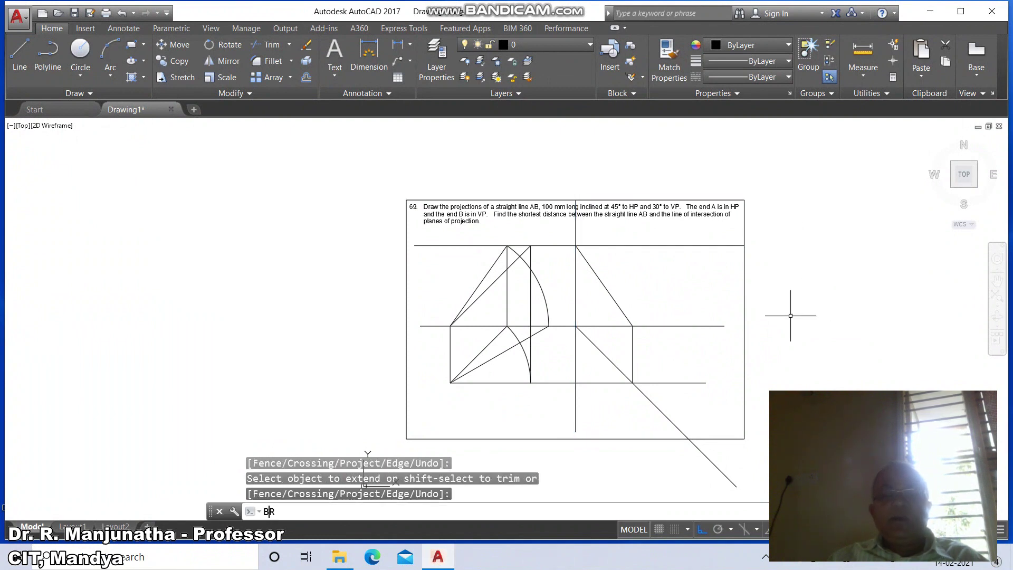
key(Return)
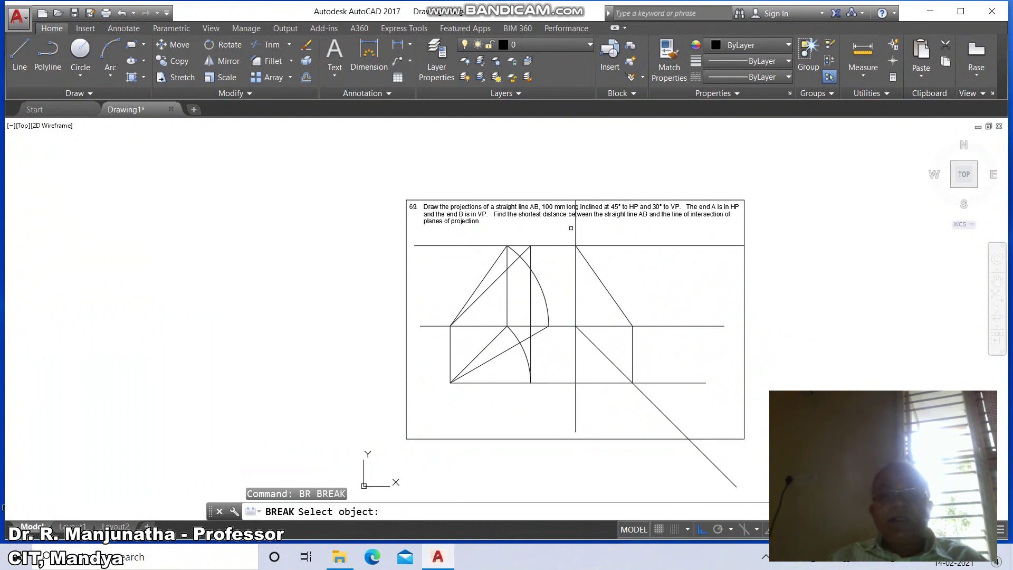
click(575, 228)
click(595, 172)
Step: Trim the part of the upper horizontal line that lies right of the tall vertical line
text(TR)
key(Return)
click(576, 237)
key(Return)
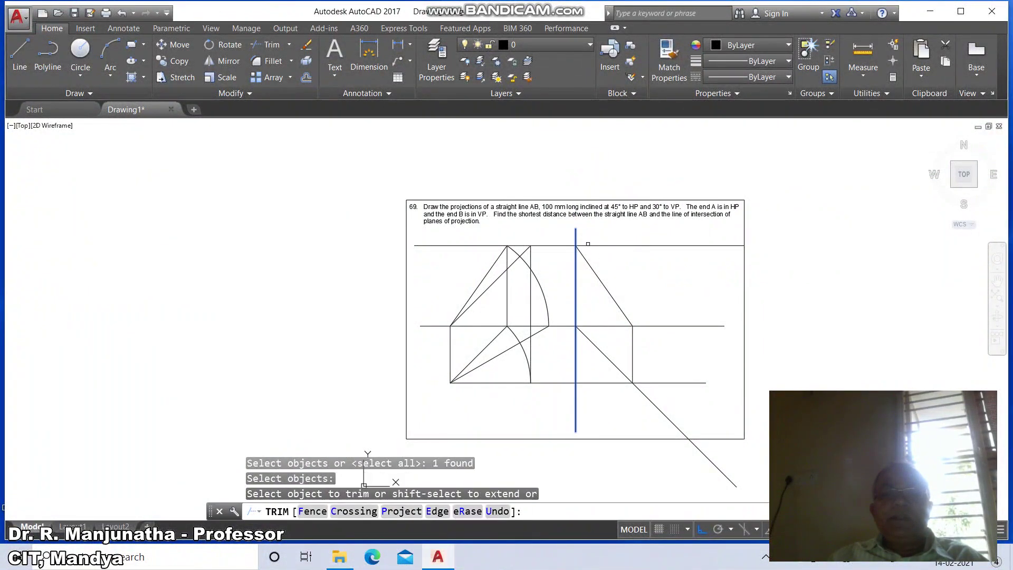
click(591, 246)
key(Return)
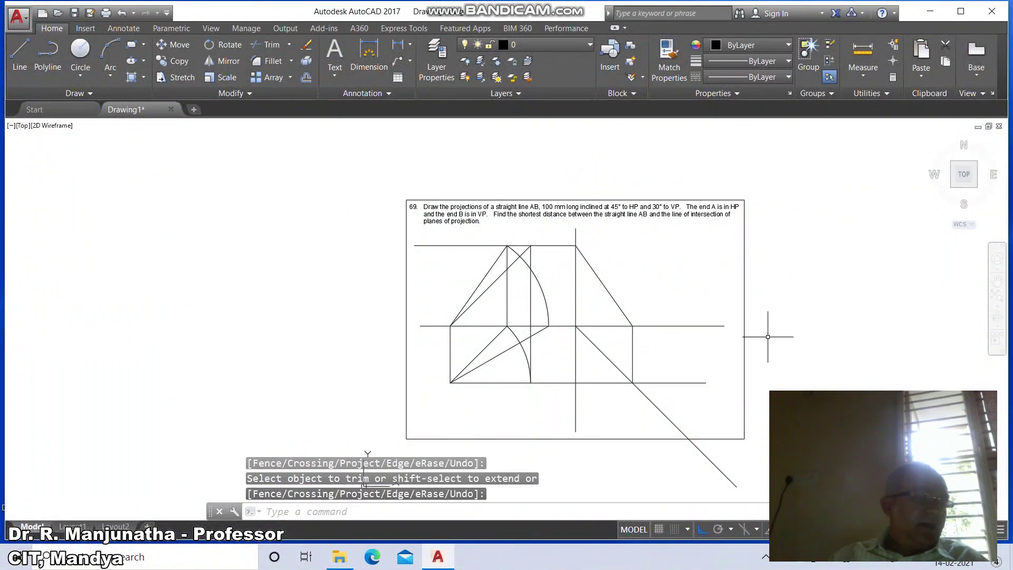
Step: Break off the excess right ends of the horizontal reference line and the -45° line just past the side-view projector
text(BR)
key(Return)
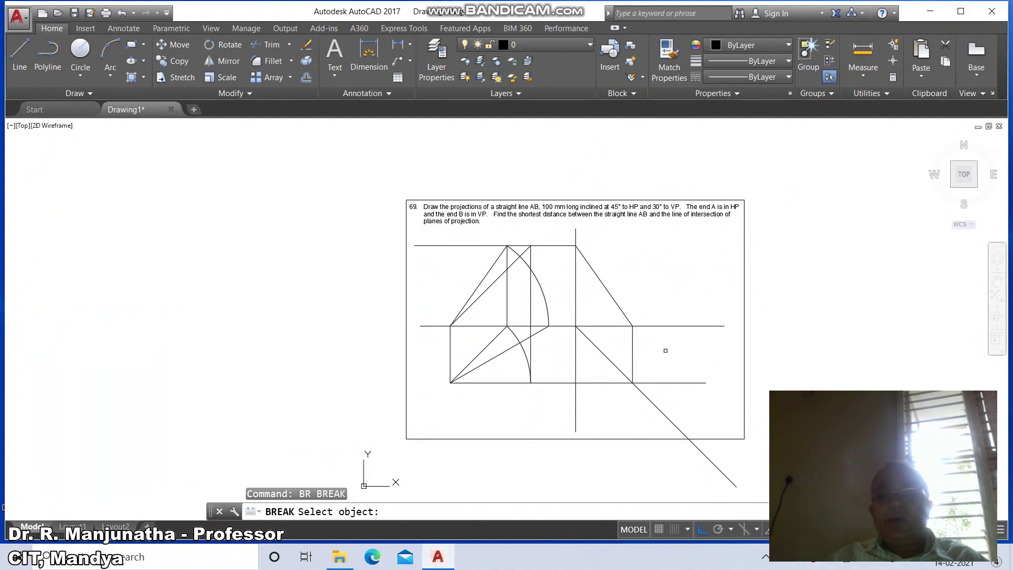
click(651, 327)
click(805, 343)
key(Return)
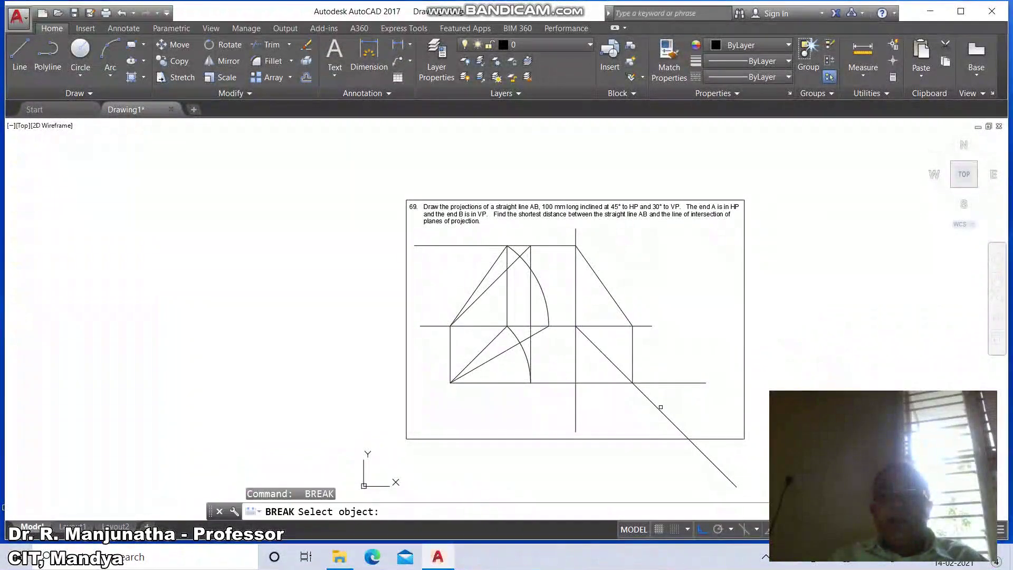
click(641, 390)
click(757, 473)
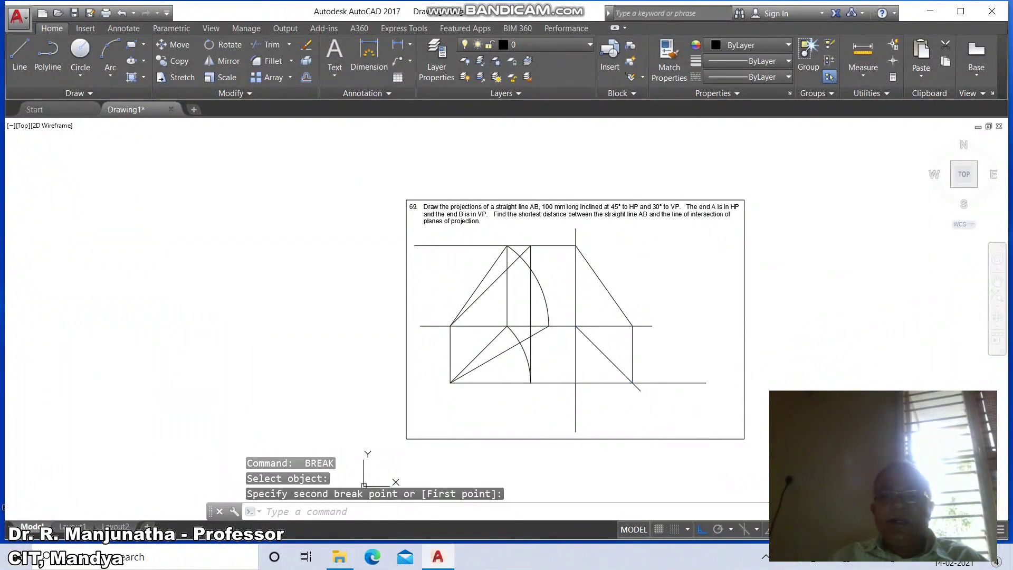
Step: Break off the lower end of the tall vertical line slightly below the lower horizontal line
click(571, 428)
key(Return)
click(575, 400)
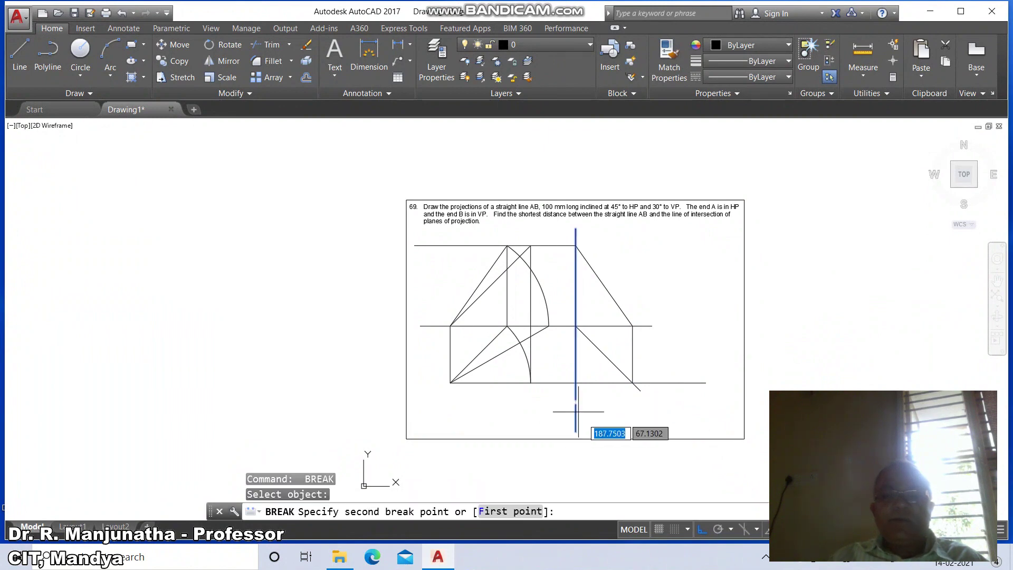
click(658, 433)
Step: Fillet the lower horizontal line and the side-view projector with radius 0 to form a sharp corner
text(F)
key(Return)
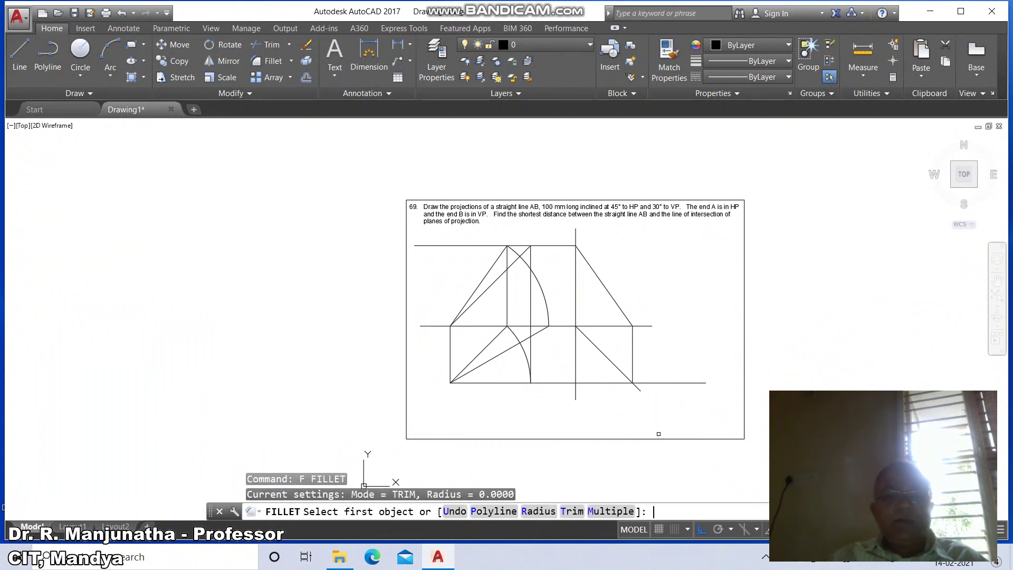
click(624, 384)
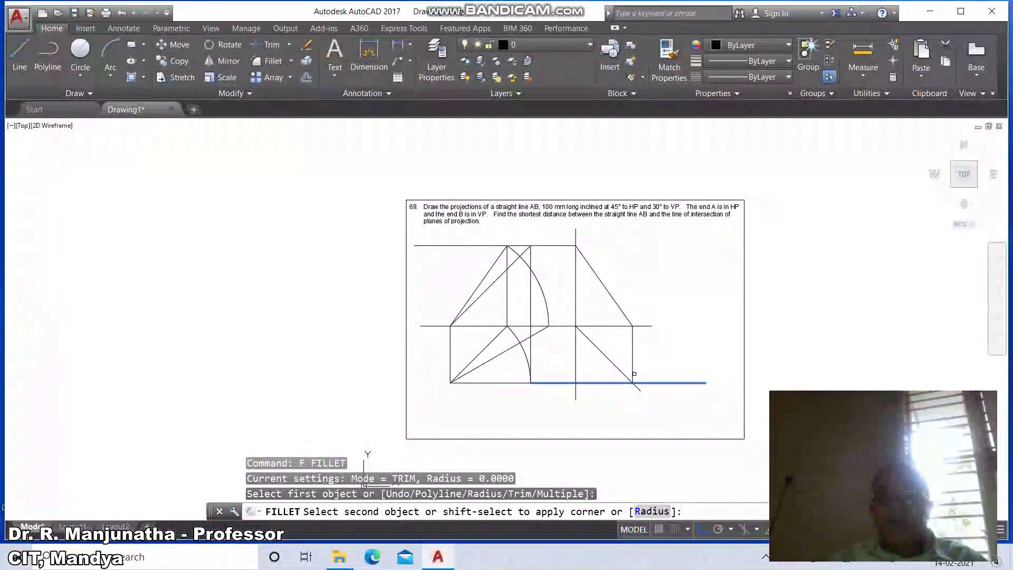
click(633, 367)
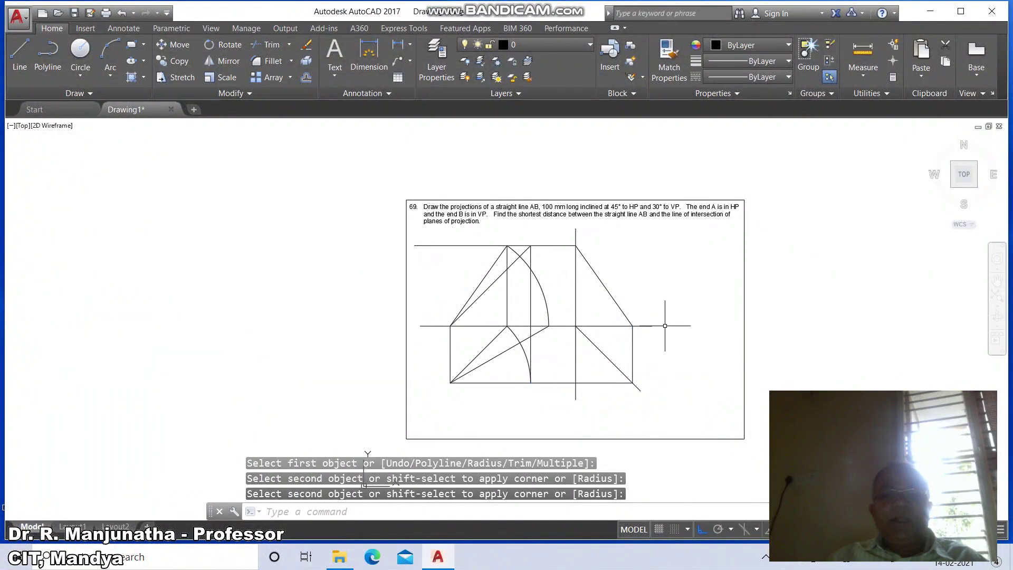
Step: Break off the left end of the upper horizontal line, leaving a short overhang beyond the steep inclined line
text(BR)
key(Return)
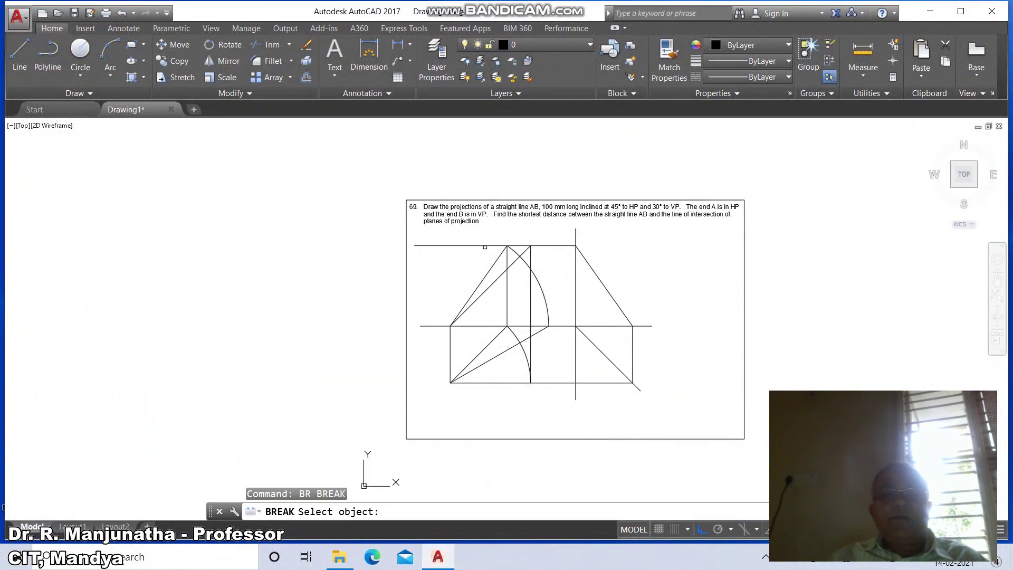
click(481, 245)
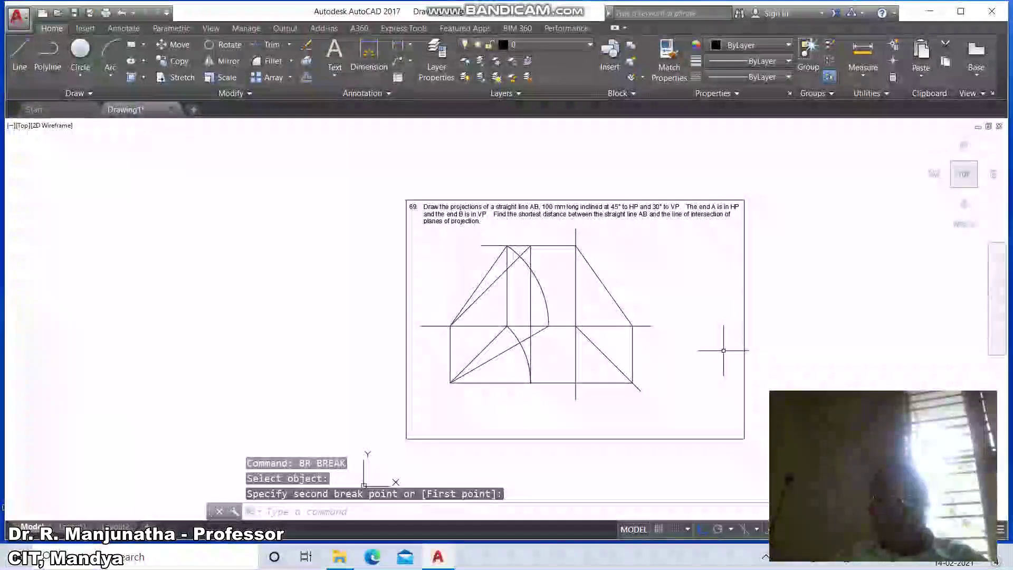
key(Escape)
Step: Move the whole construction rightward and slightly down, with Ortho off, to centre it under the problem text
text(m)
key(Return)
text(c)
key(Return)
click(420, 229)
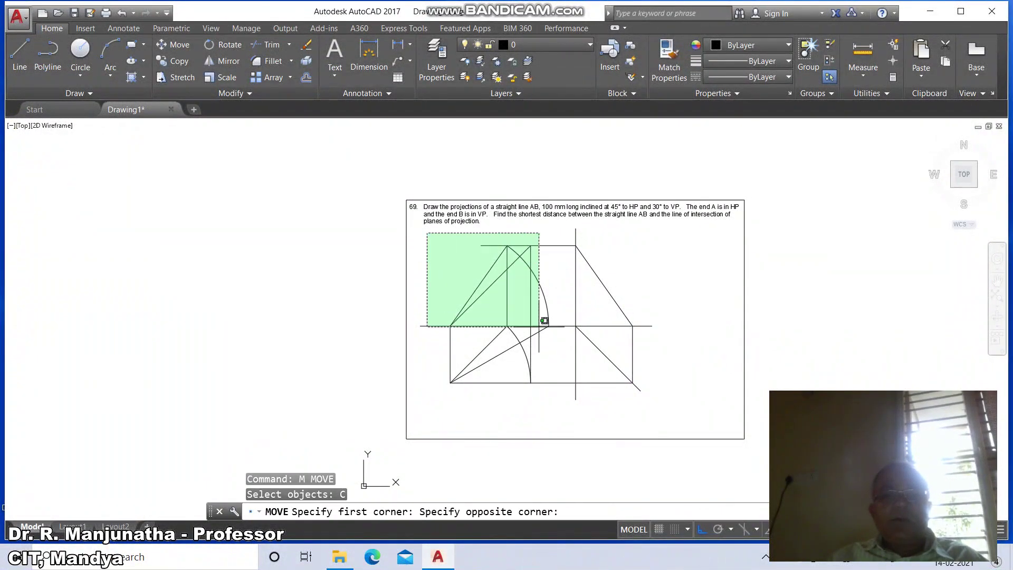
click(691, 427)
key(Return)
click(618, 398)
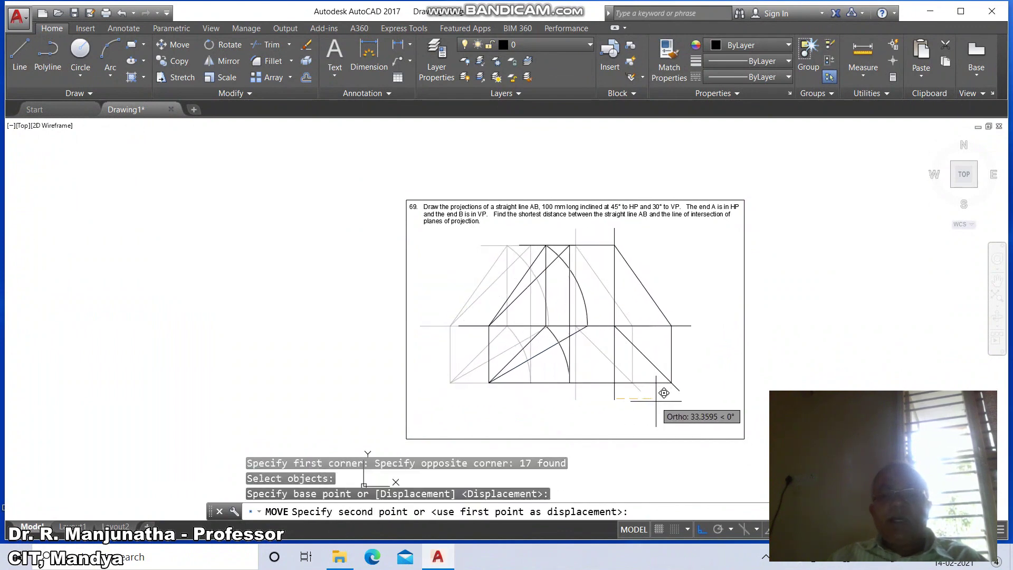
key(F8)
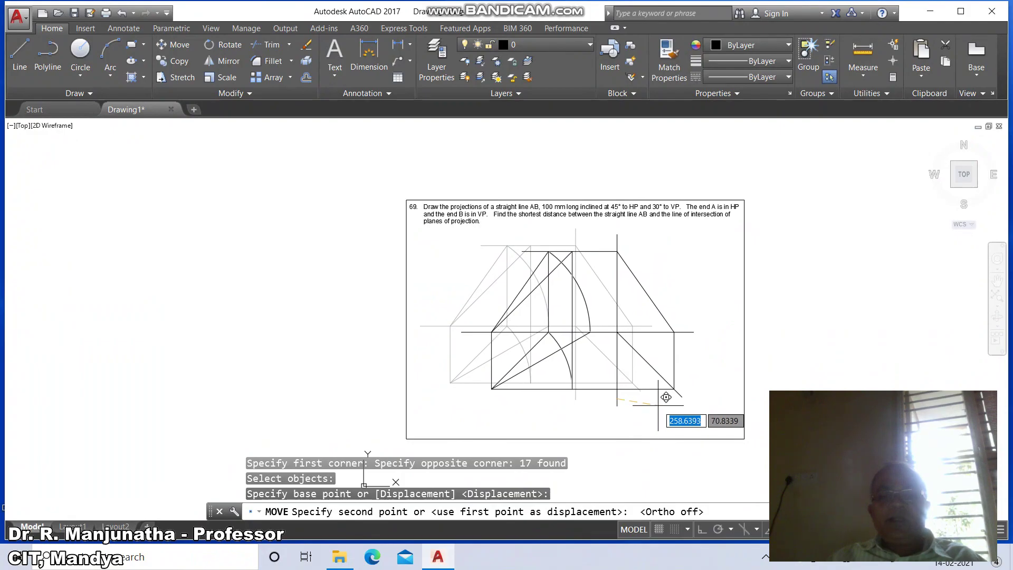
click(660, 405)
Step: Assign the horizontal reference line and the tall vertical reference line to the XY layer
text(z)
key(Return)
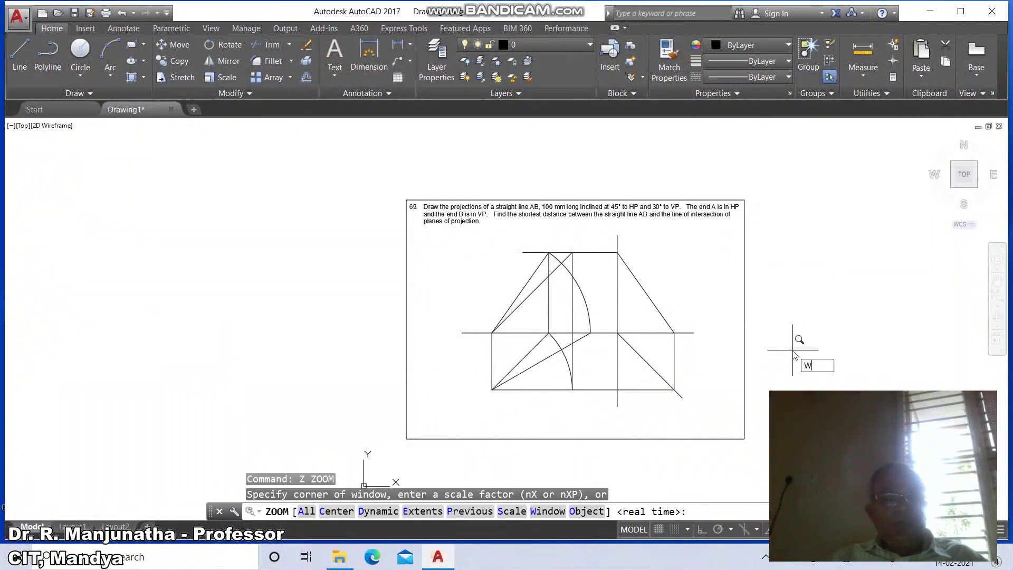
text(w)
key(Return)
click(431, 206)
click(778, 466)
click(823, 364)
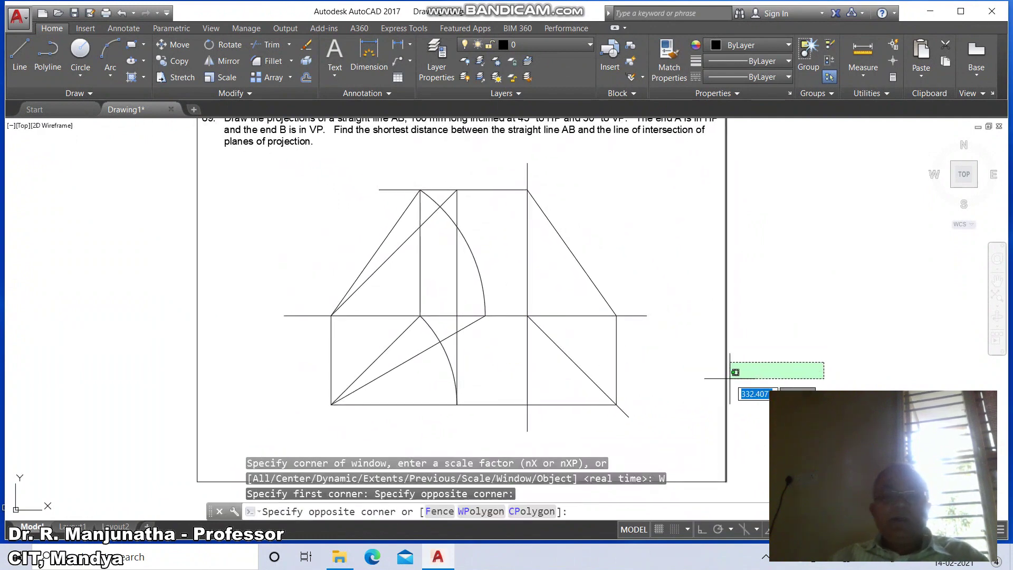
key(Escape)
key(Escape)
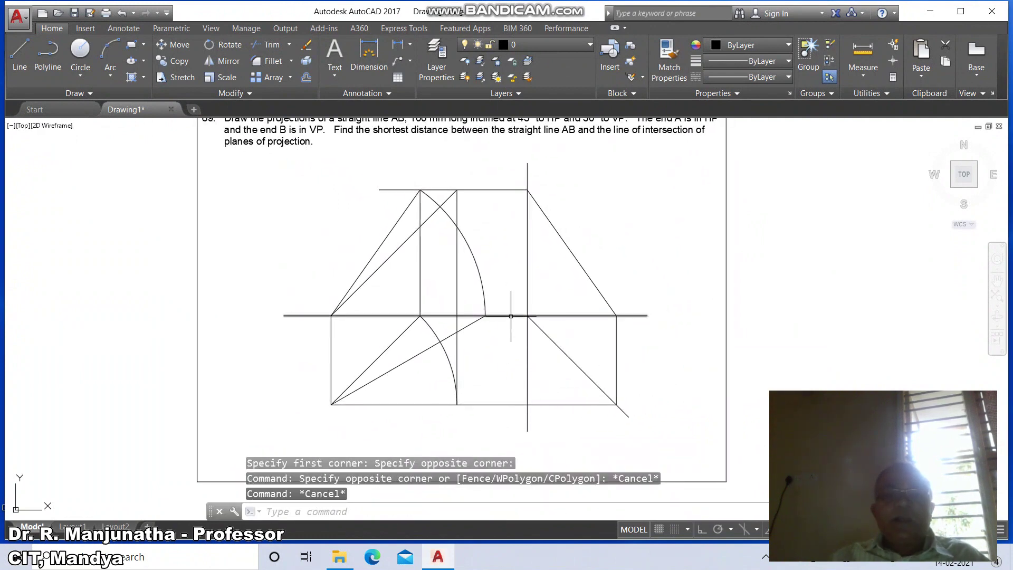
click(511, 316)
click(527, 305)
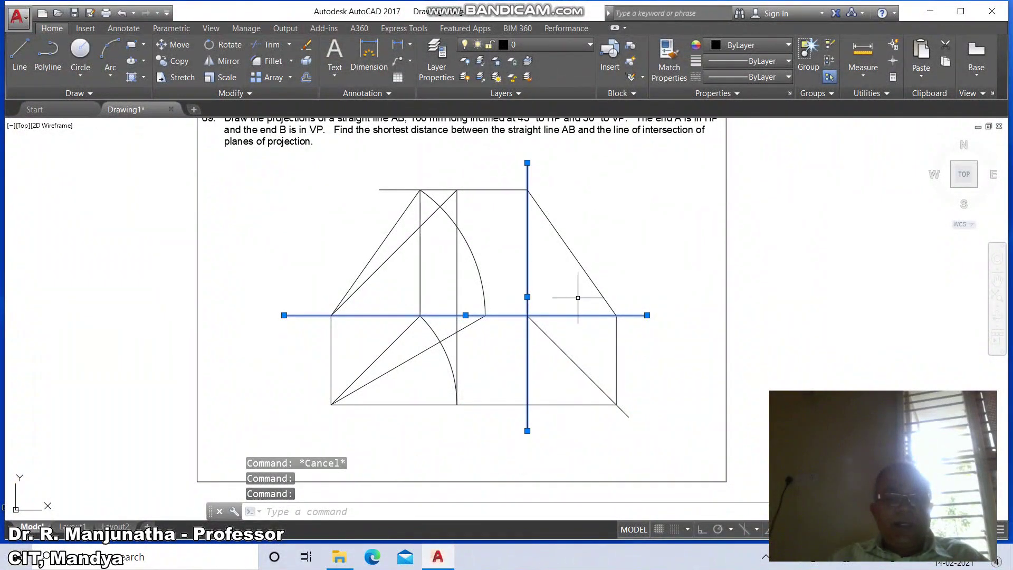
text(c)
key(Return)
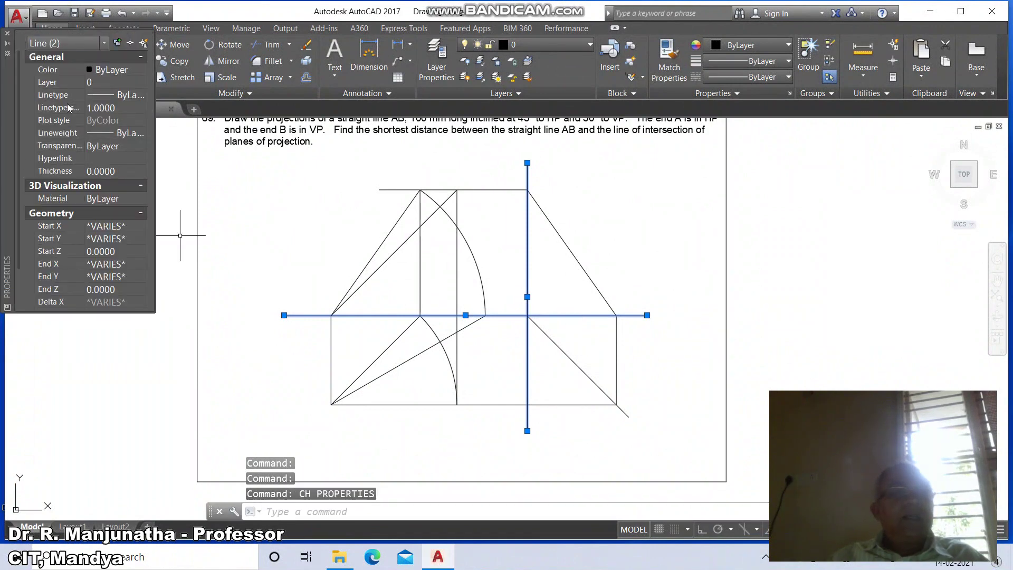
click(143, 81)
click(106, 143)
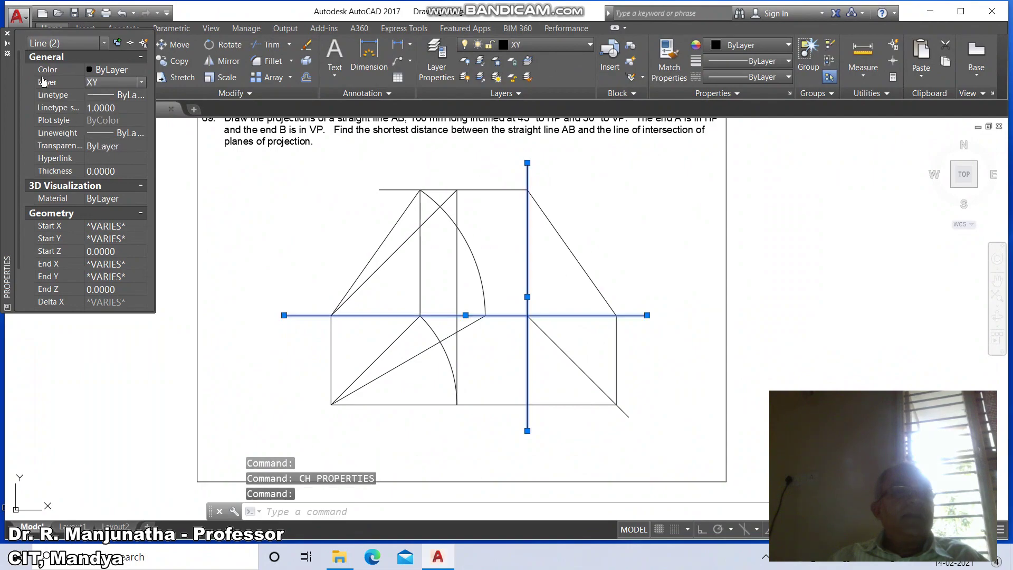
key(Escape)
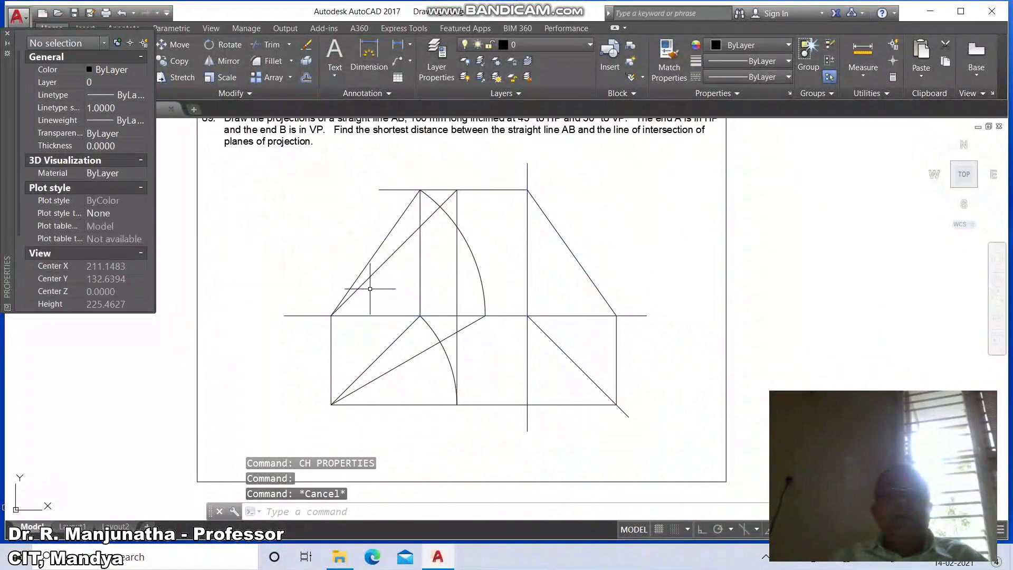
Step: Assign the thin front-view and top-view lines of AB to the VIEWS layer and turn on lineweight display
click(373, 253)
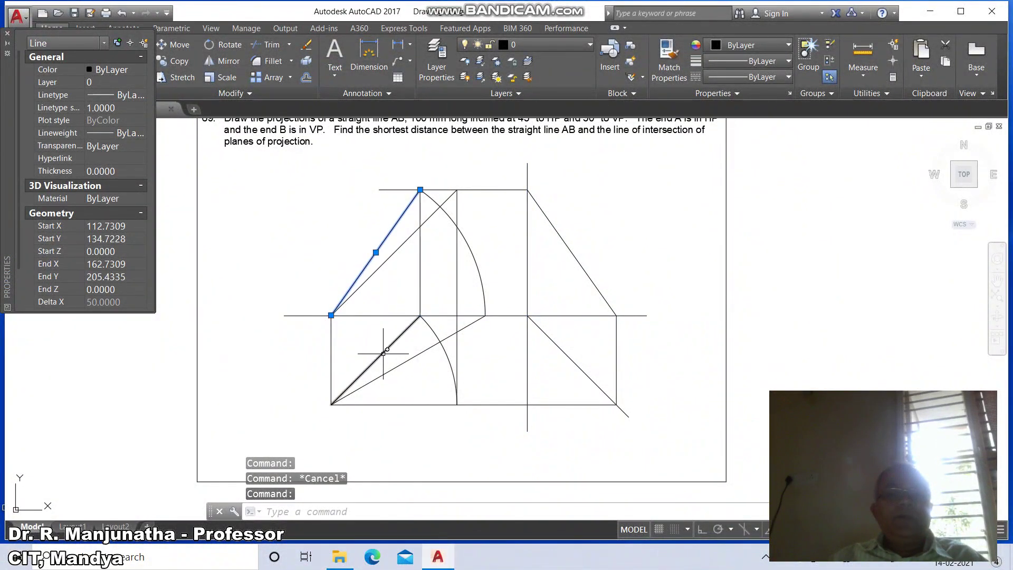
click(382, 352)
click(62, 85)
click(142, 83)
click(108, 132)
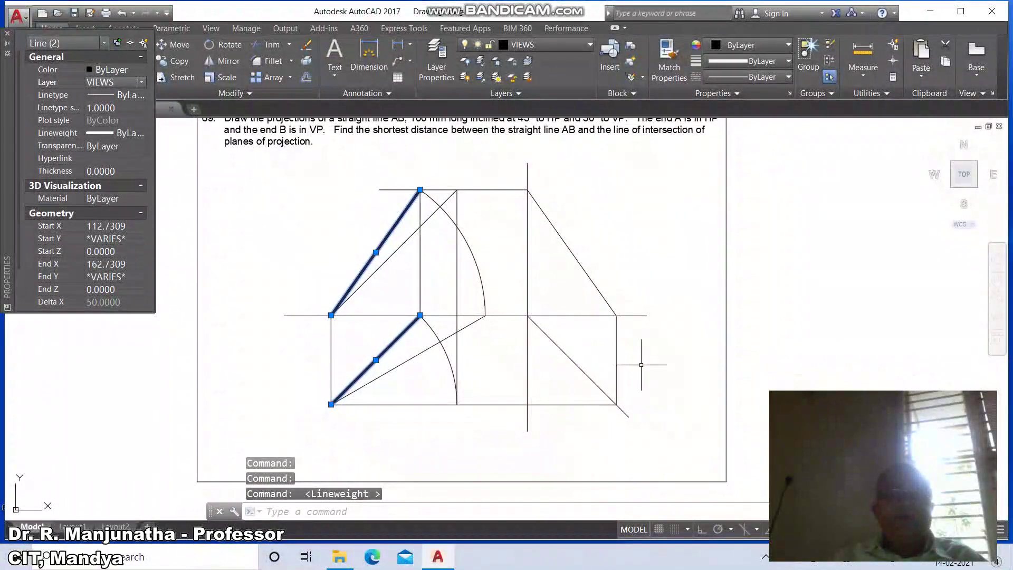
key(Escape)
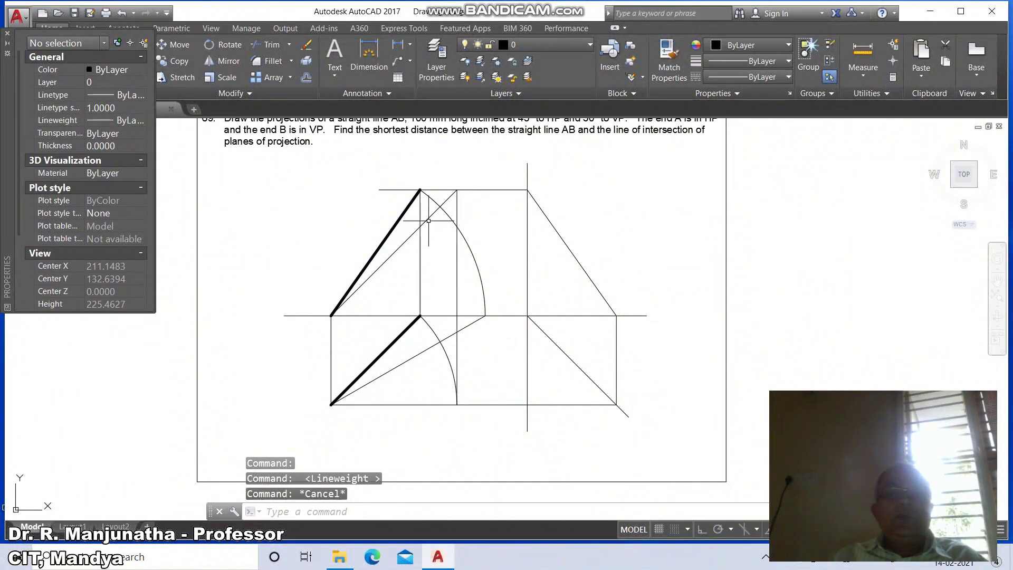
Step: Assign the two inclined true-length lines, above and below the reference line, to the TL layer
click(428, 219)
click(443, 339)
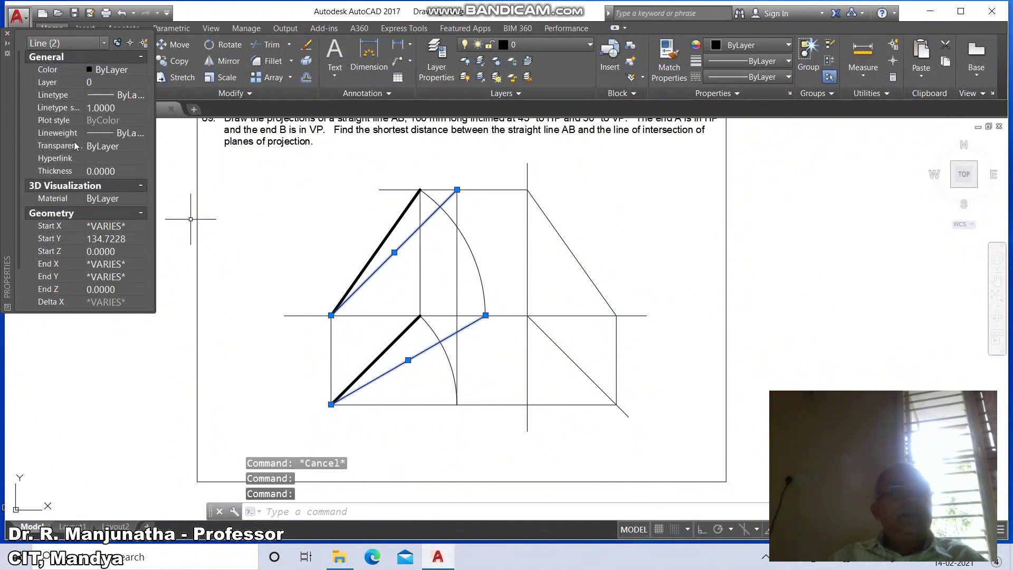
click(58, 84)
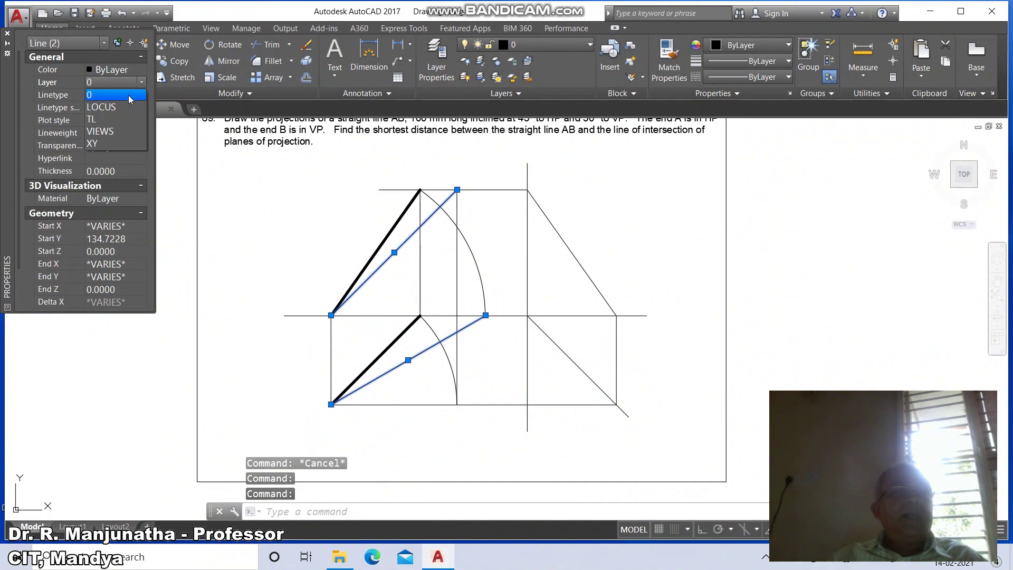
click(110, 132)
key(Escape)
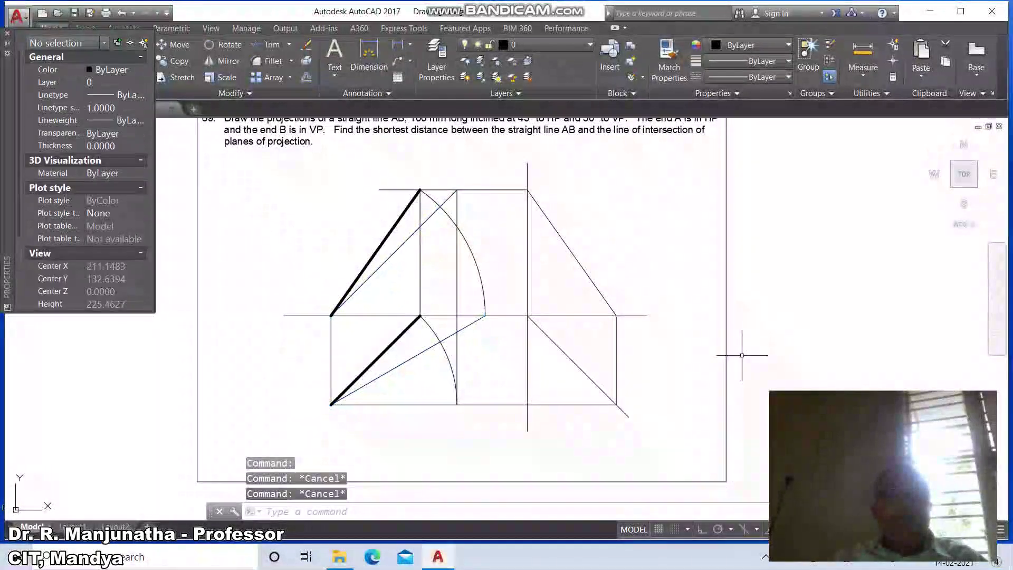
Step: Break the upper horizontal line with a tiny gap between the true-length endpoint and the vertical reference line
text(BR)
key(Return)
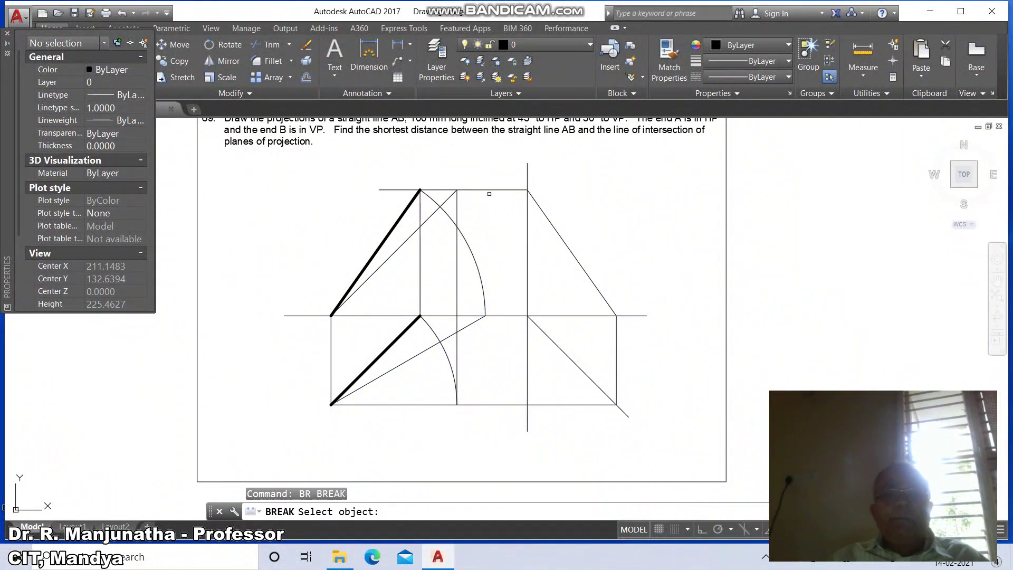
click(480, 189)
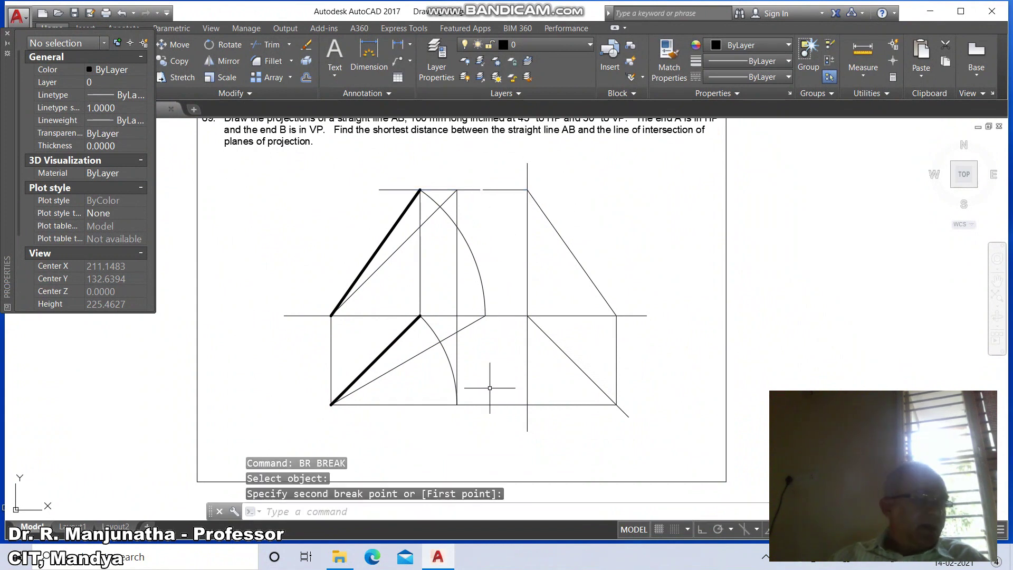
click(482, 189)
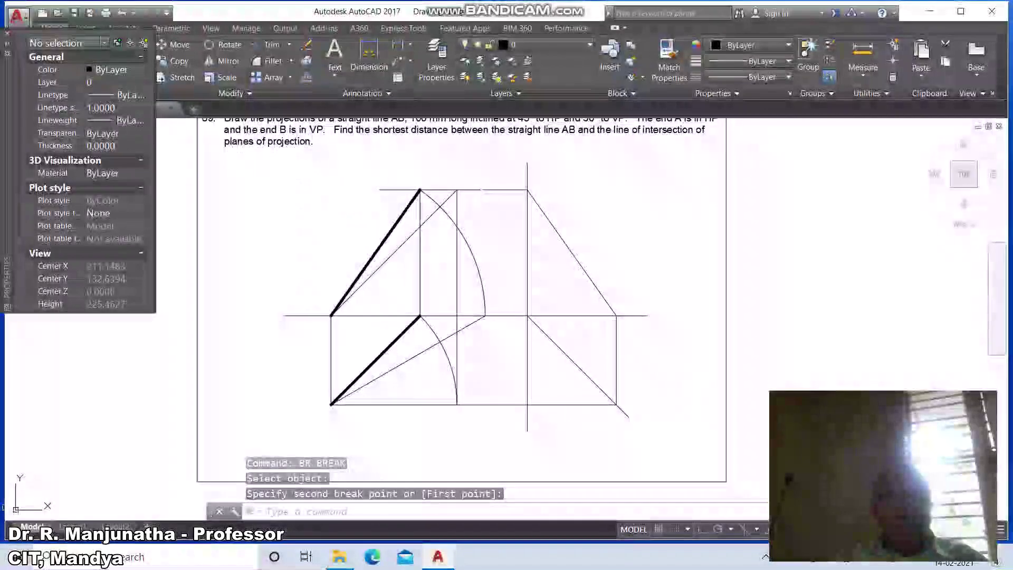
Step: Put the left portion of the broken upper horizontal line on the LOCUS layer with a linetype scale of 10
click(448, 189)
click(79, 88)
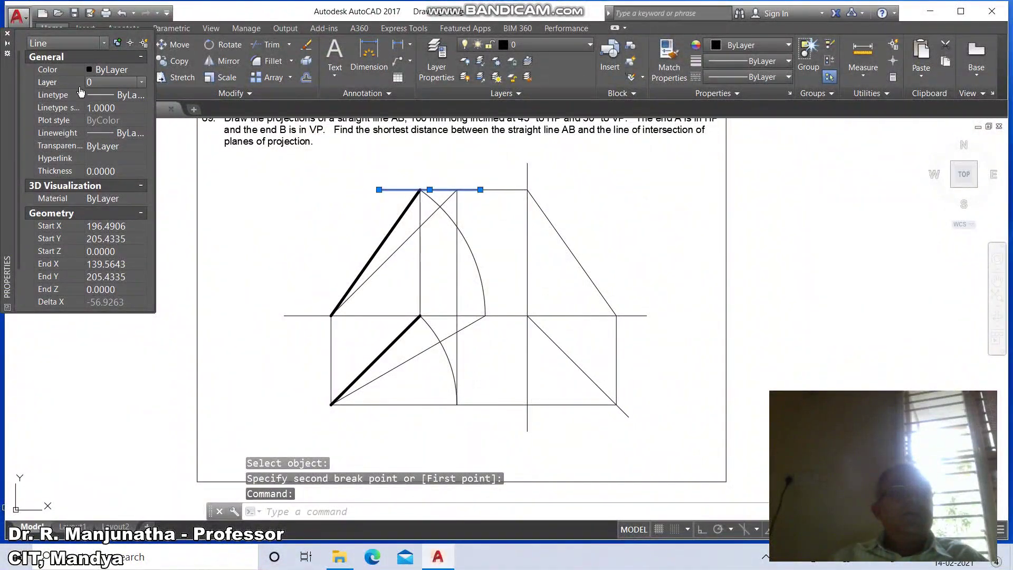
click(141, 83)
click(119, 106)
click(116, 108)
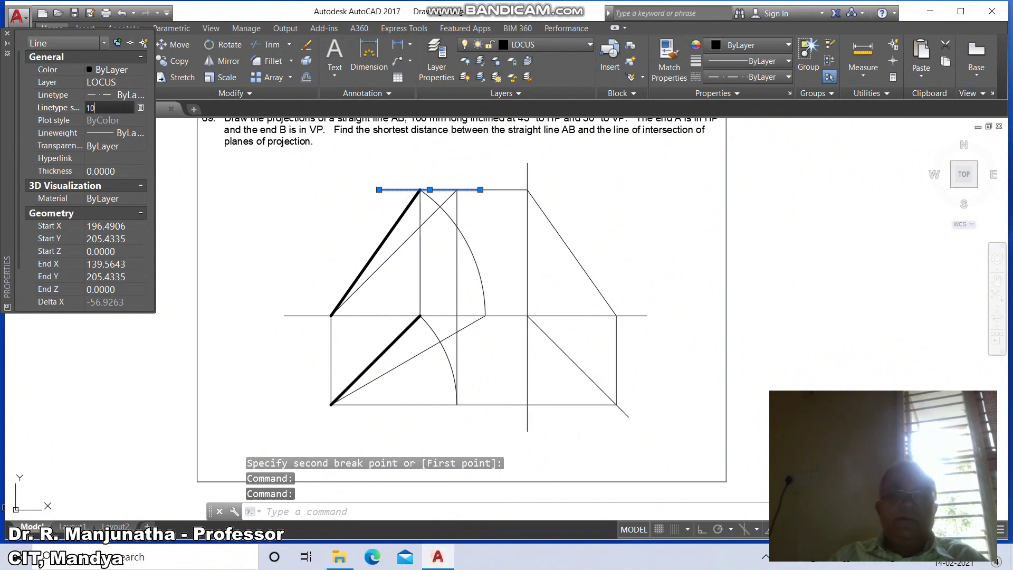
key(Escape)
key(Escape)
key(Escape)
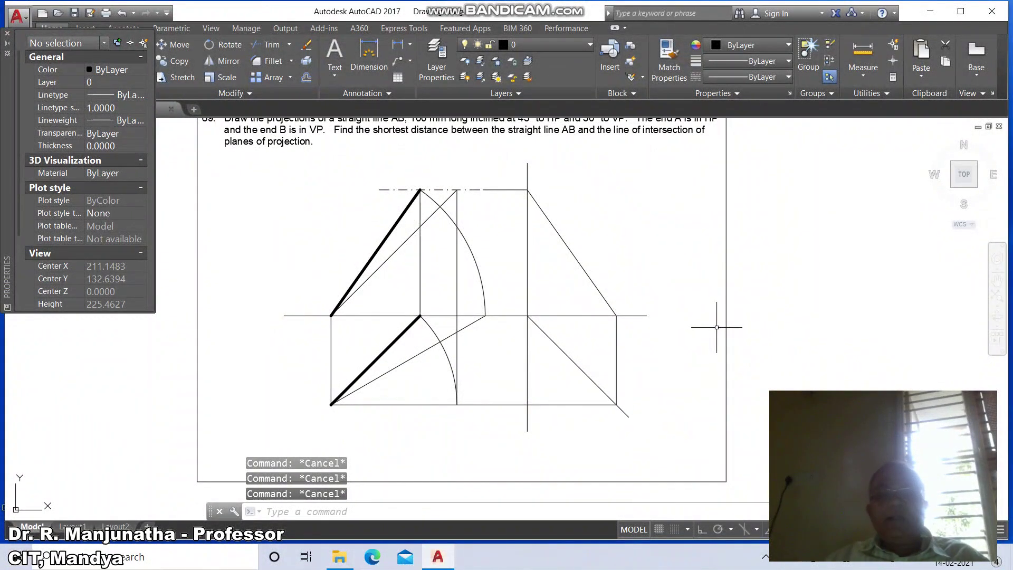
Step: Assign the inclined side-view line of AB to the VIEWS layer
click(588, 266)
click(516, 278)
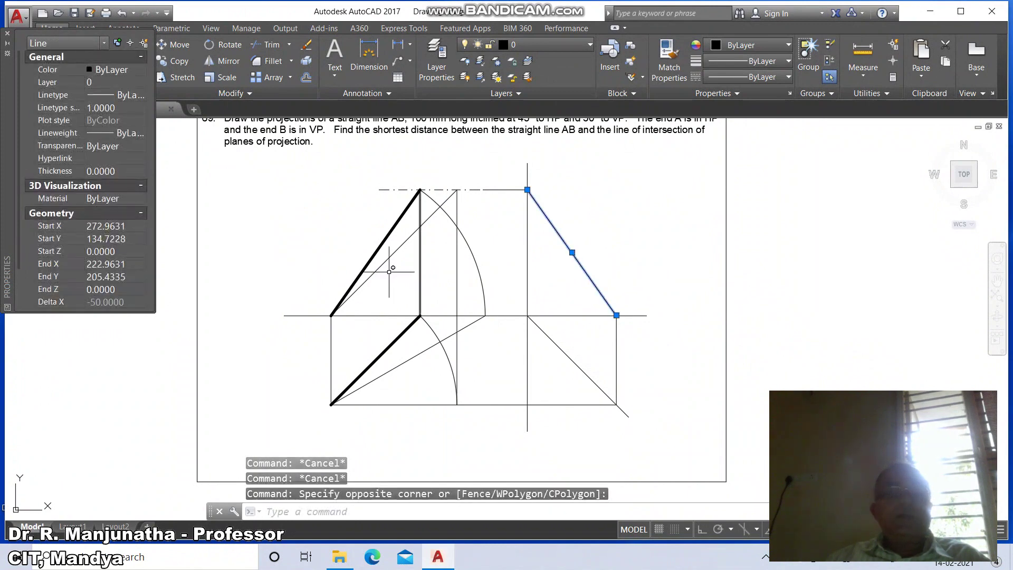
click(142, 83)
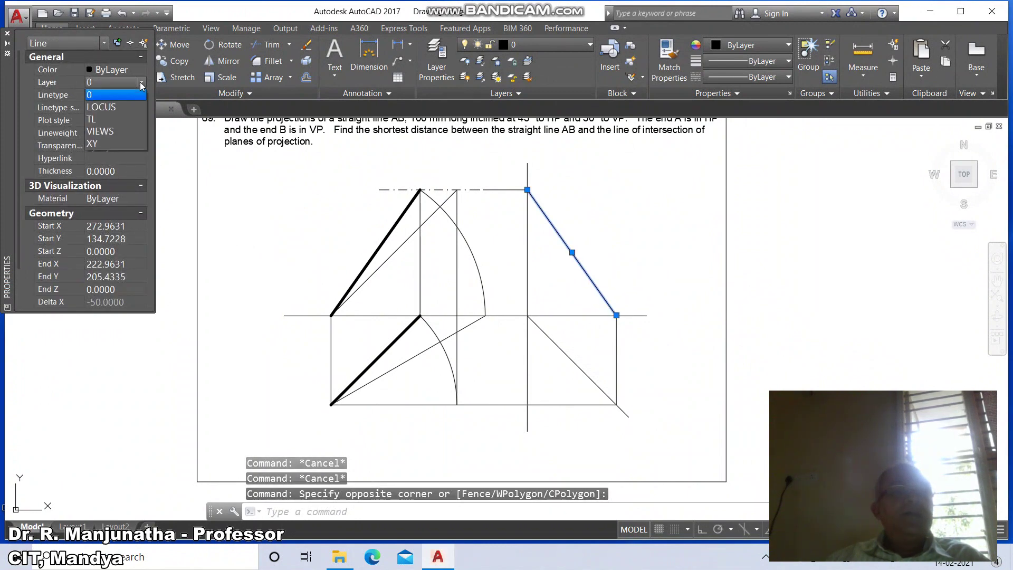
click(100, 131)
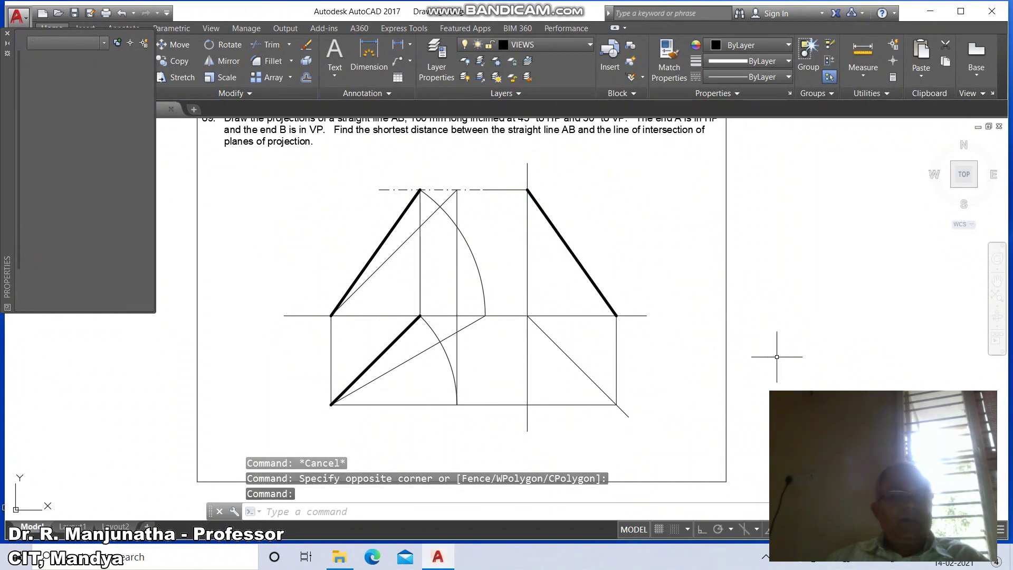